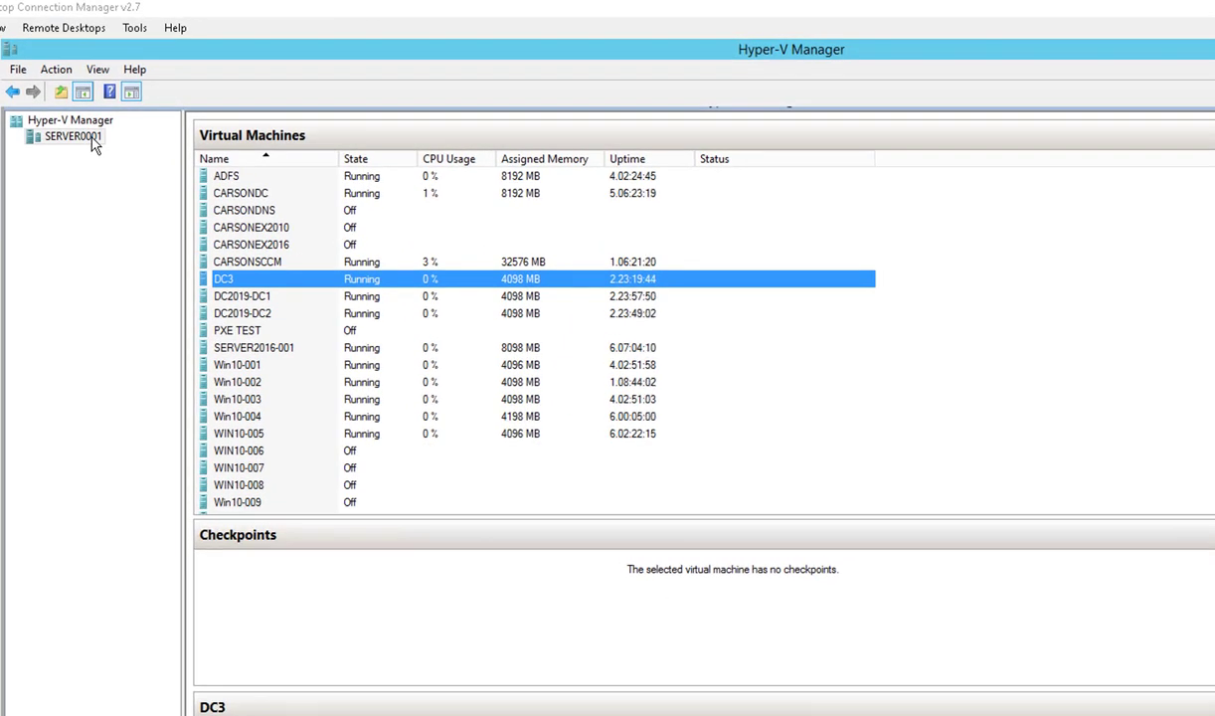
- Start a new virtual machine on SERVER0001 and name it DC2019
{"action": "right_click", "coordinate": [85, 139]}
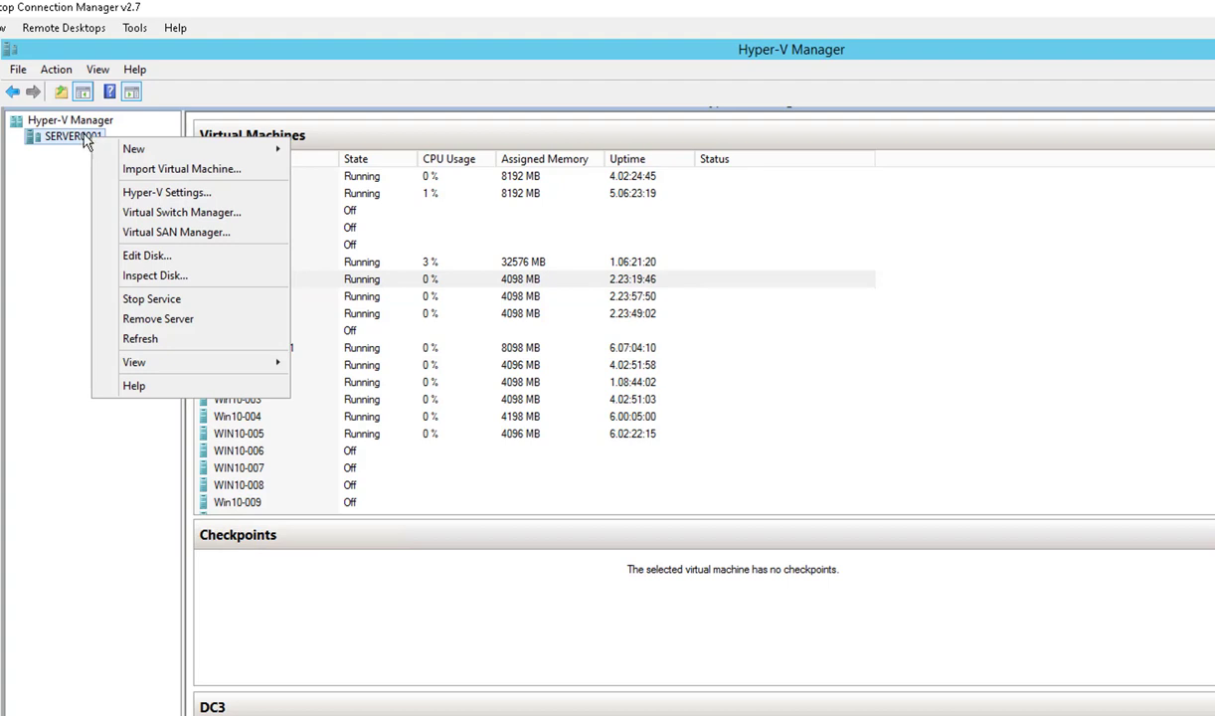
{"action": "mouse_move", "coordinate": [127, 145]}
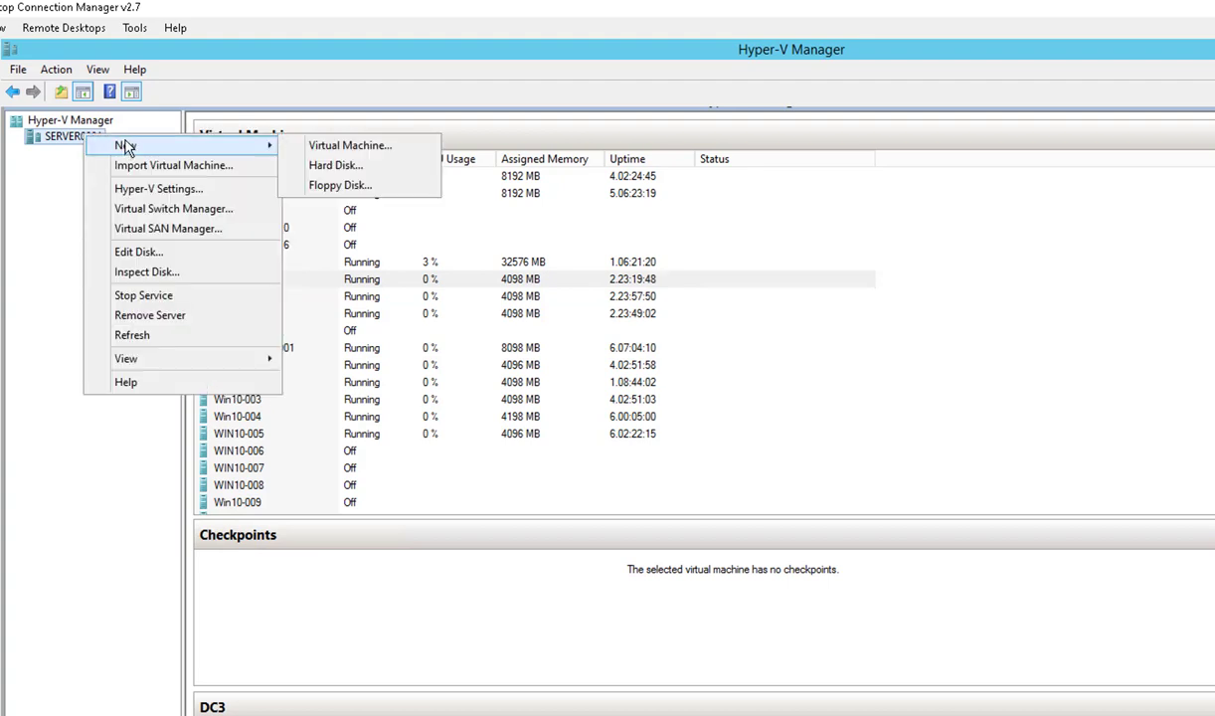
{"action": "left_click", "coordinate": [349, 145]}
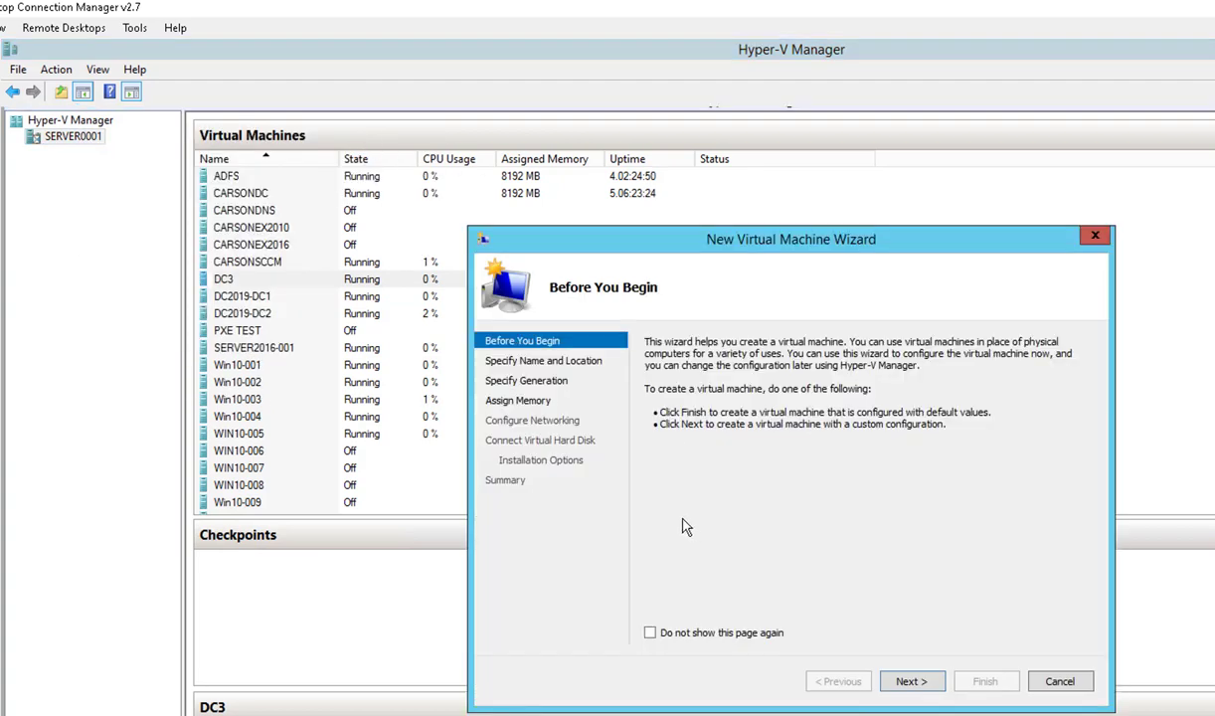
{"action": "left_click", "coordinate": [908, 682]}
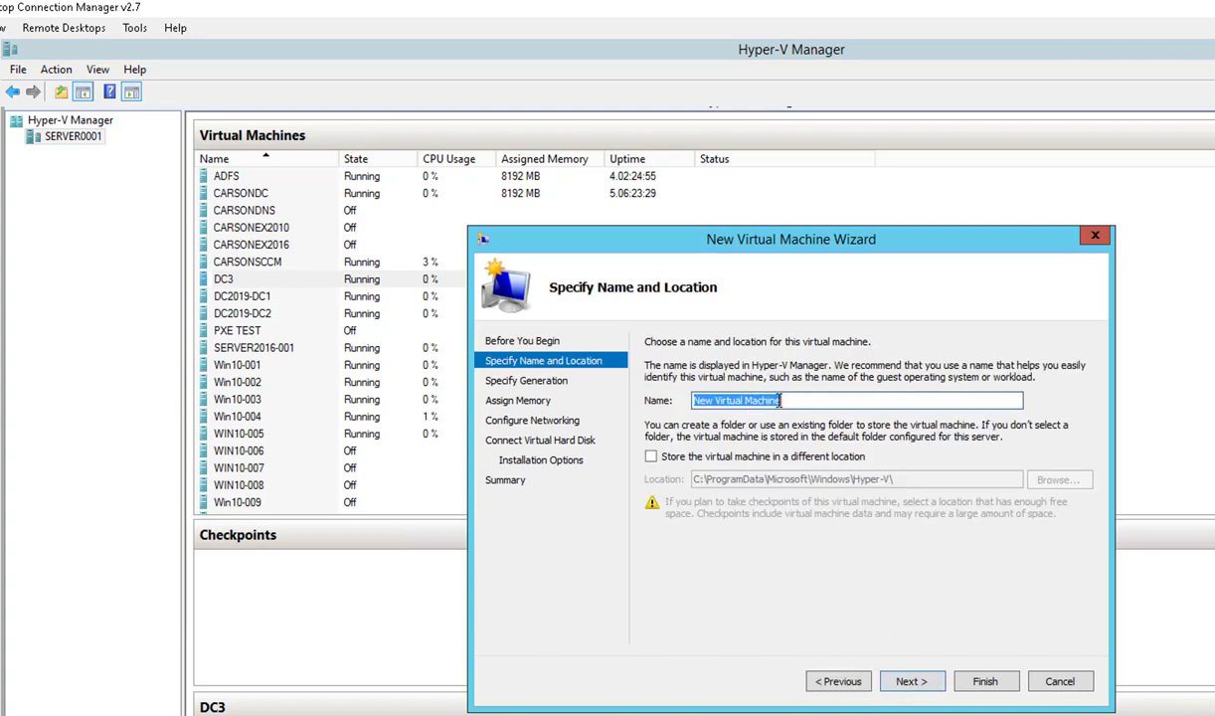
{"action": "type", "text": "D"}
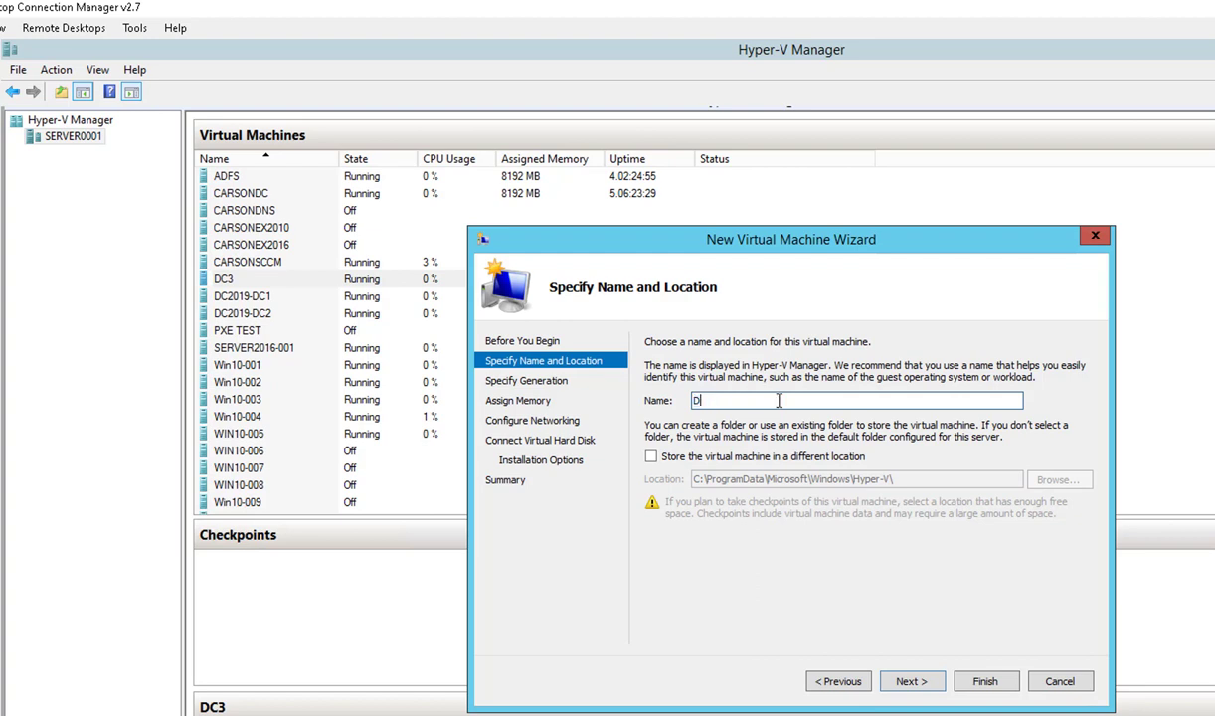
{"action": "type", "text": "C2019"}
- Store the machine in a different location, D:\HyperV\
{"action": "left_click", "coordinate": [682, 460]}
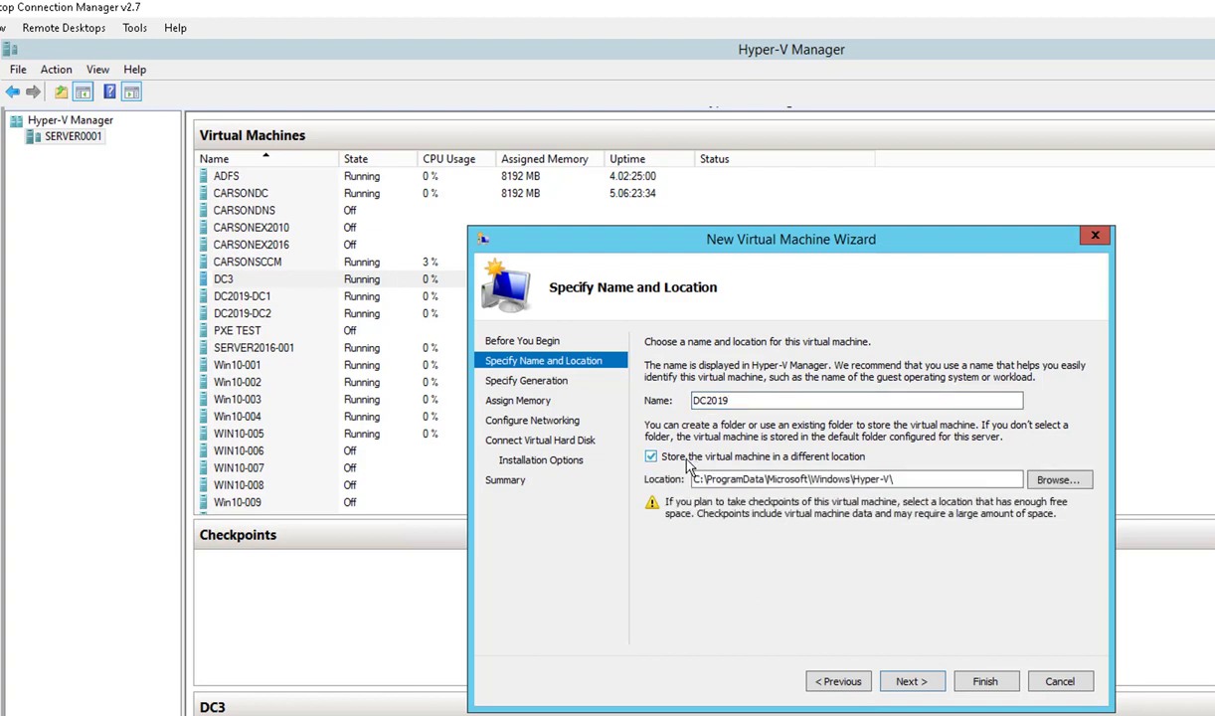
{"action": "left_click", "coordinate": [1055, 480]}
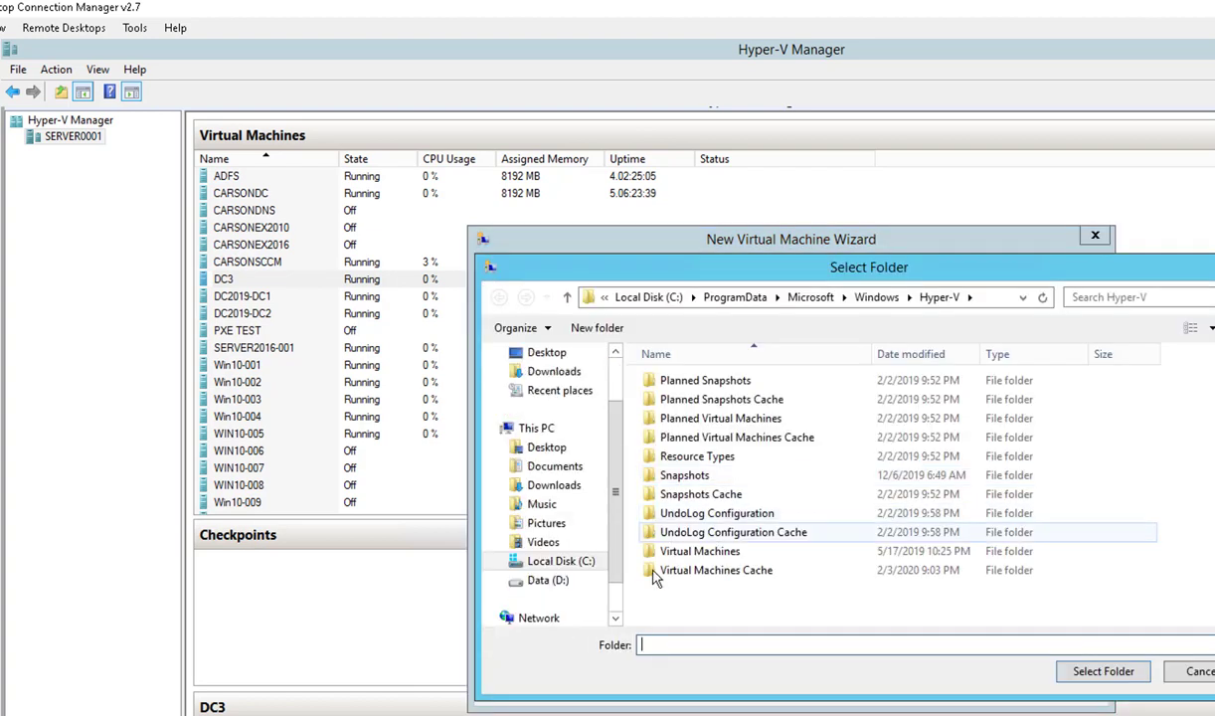
{"action": "left_click", "coordinate": [540, 583]}
{"action": "double_click", "coordinate": [680, 381]}
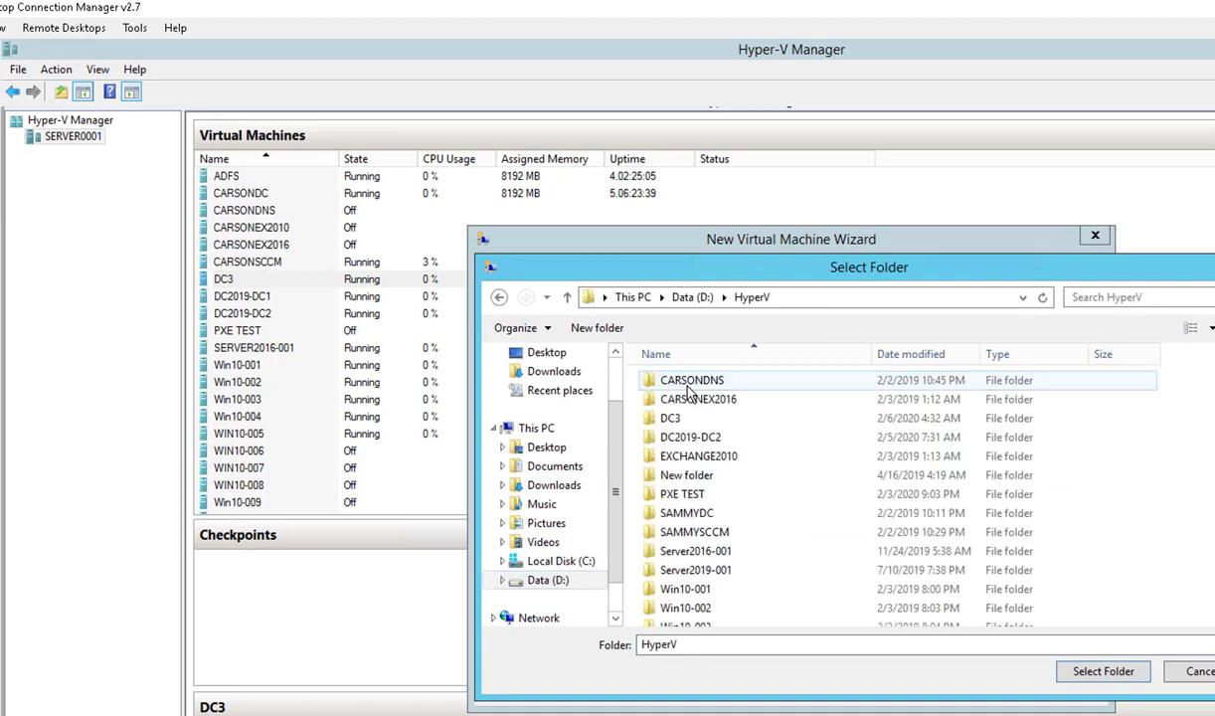
{"action": "left_click", "coordinate": [1099, 674]}
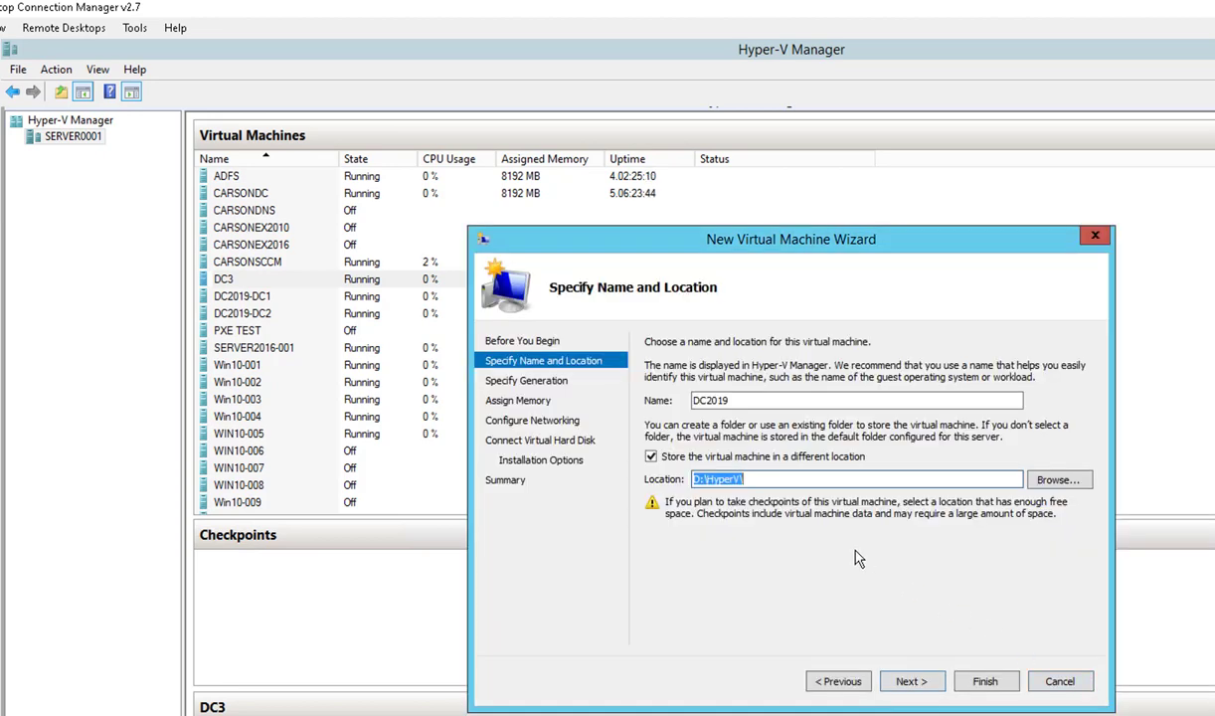
{"action": "left_click", "coordinate": [754, 478]}
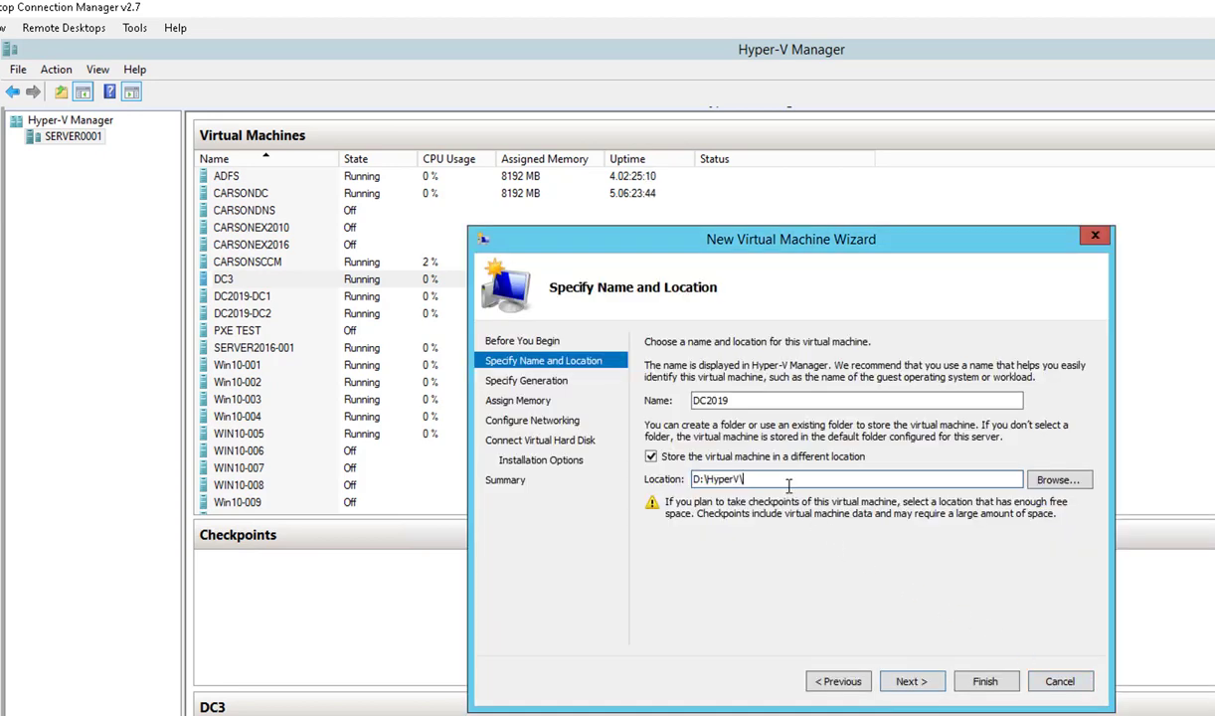
- Keep Generation 2 and set the startup memory to 8098 MB
{"action": "left_click", "coordinate": [918, 682]}
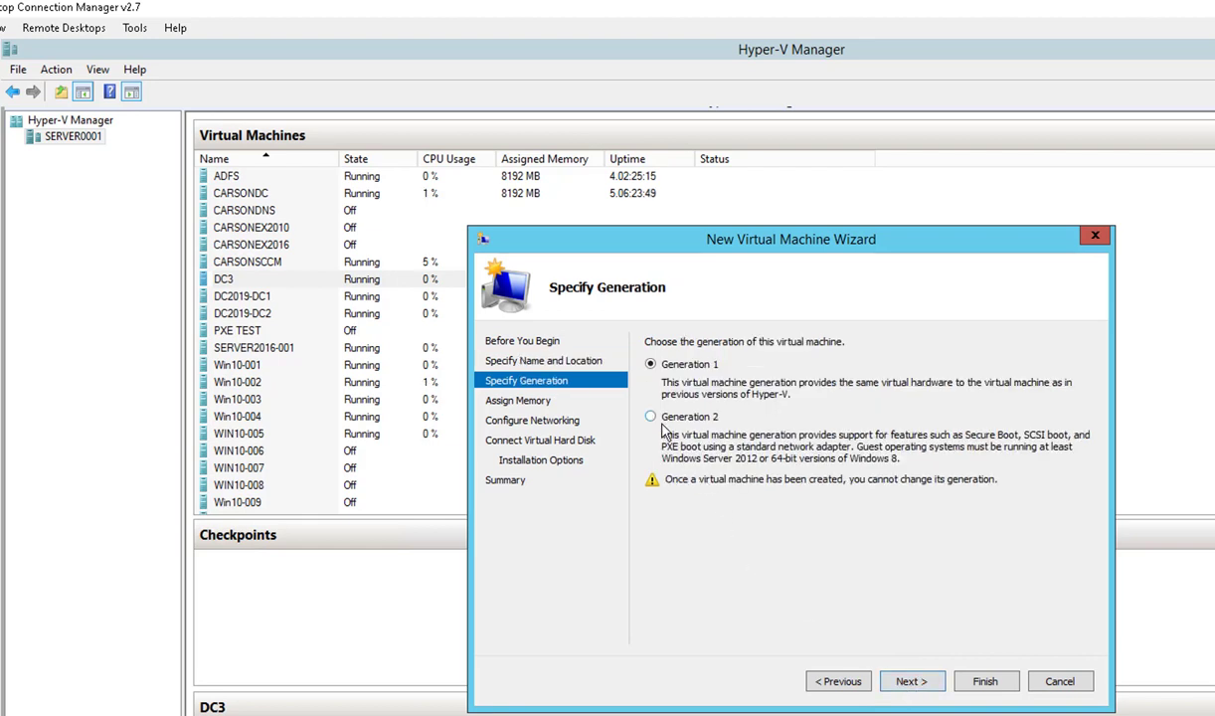
{"action": "left_click", "coordinate": [907, 684]}
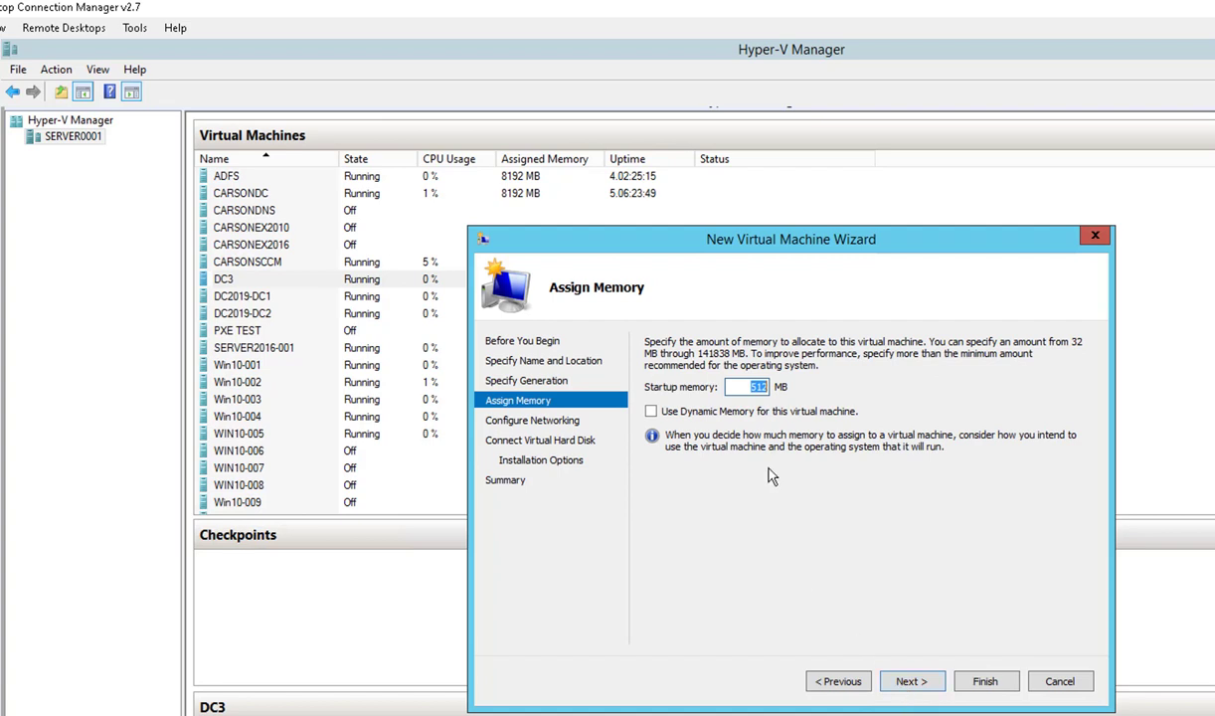
{"action": "left_click", "coordinate": [741, 389]}
{"action": "double_click", "coordinate": [740, 389]}
{"action": "key", "text": "BackSpace"}
{"action": "type", "text": "8098"}
- Connect to External 40, create a new 40 GB disk, install the OS later, and finish
{"action": "left_click", "coordinate": [908, 684]}
{"action": "left_click", "coordinate": [838, 380]}
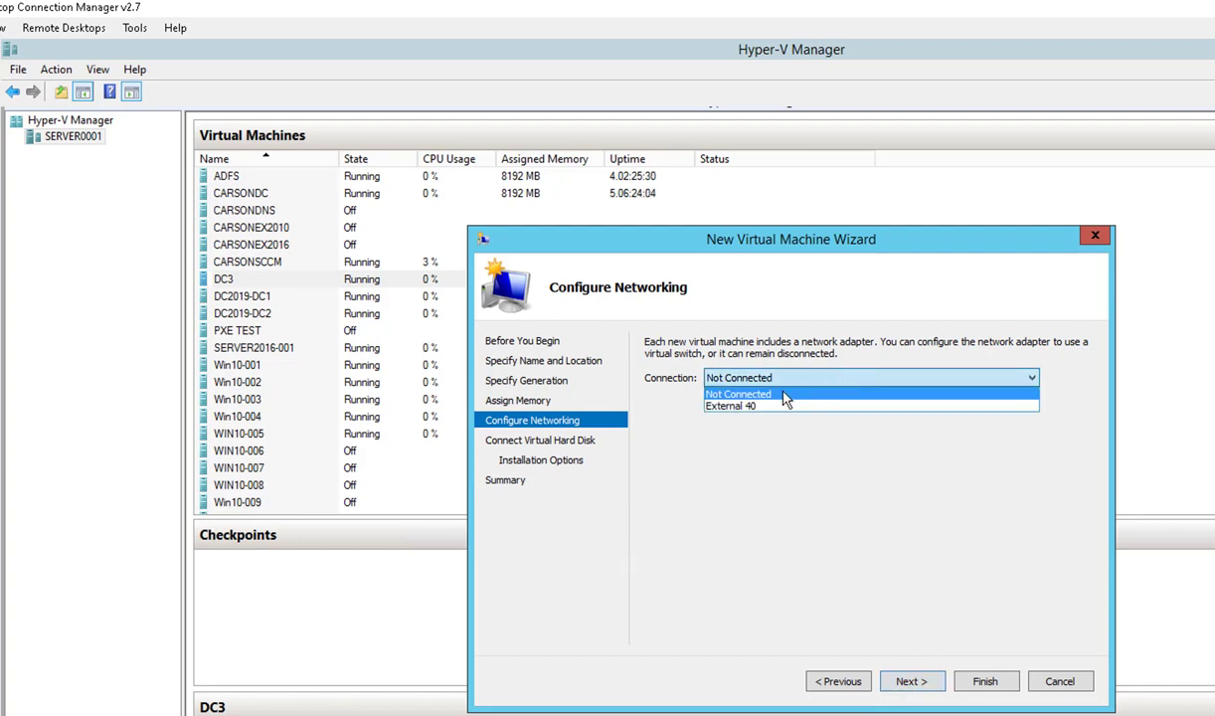
{"action": "left_click", "coordinate": [736, 405]}
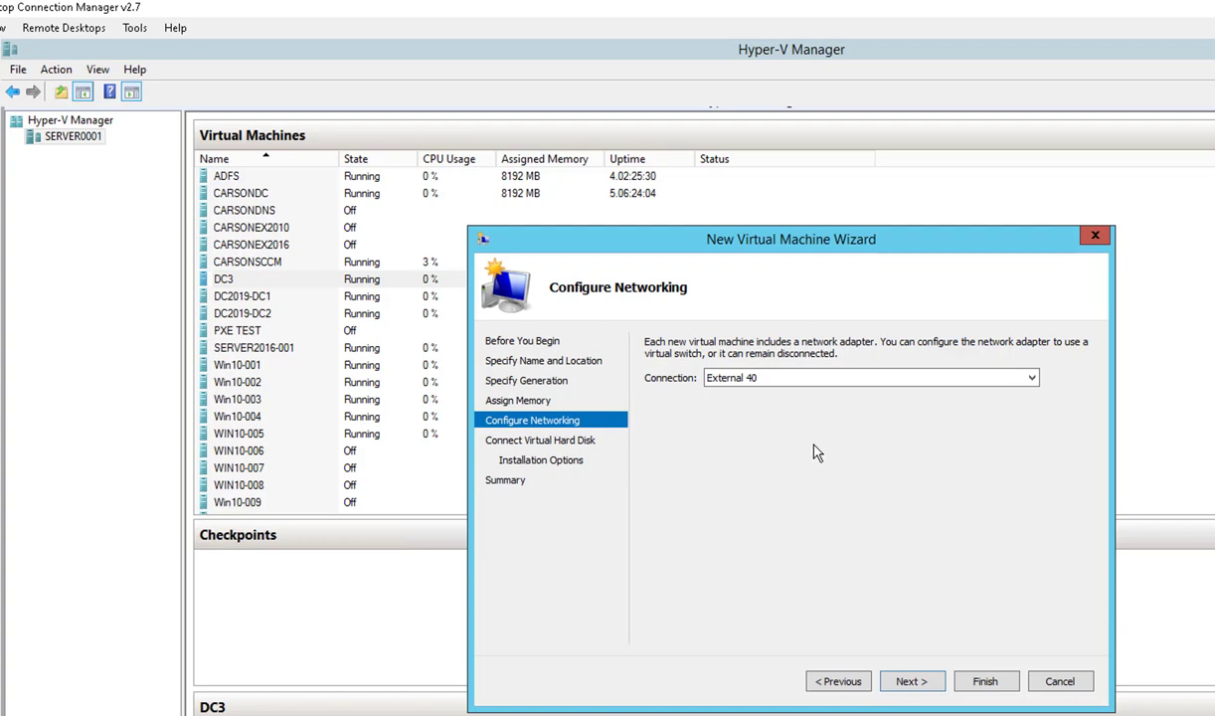
{"action": "left_click", "coordinate": [906, 683]}
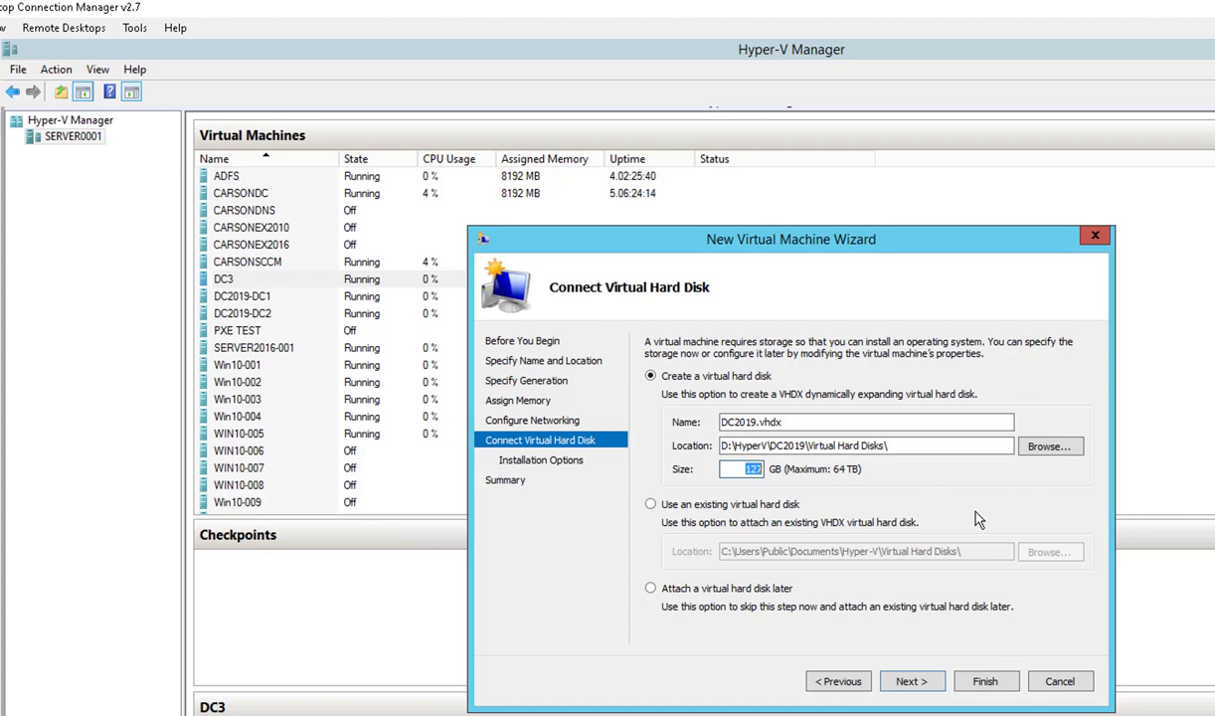
{"action": "type", "text": "40"}
{"action": "left_click", "coordinate": [913, 685]}
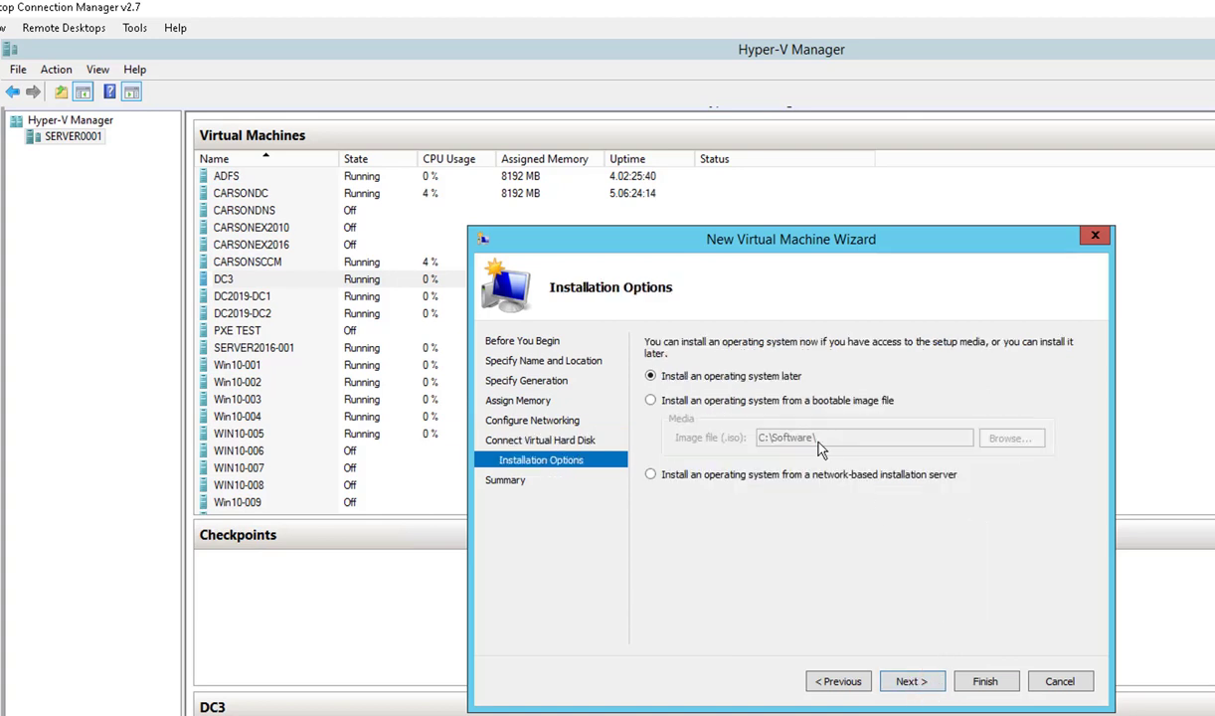
{"action": "left_click", "coordinate": [910, 685]}
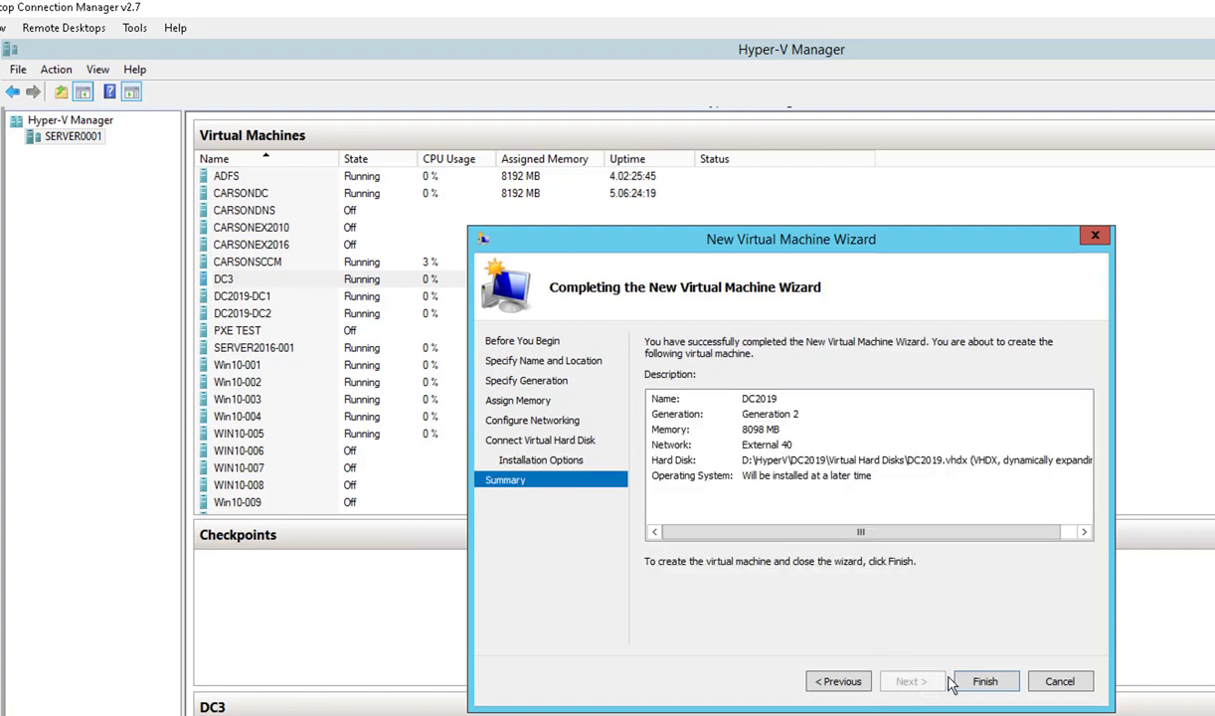
{"action": "left_click", "coordinate": [983, 686]}
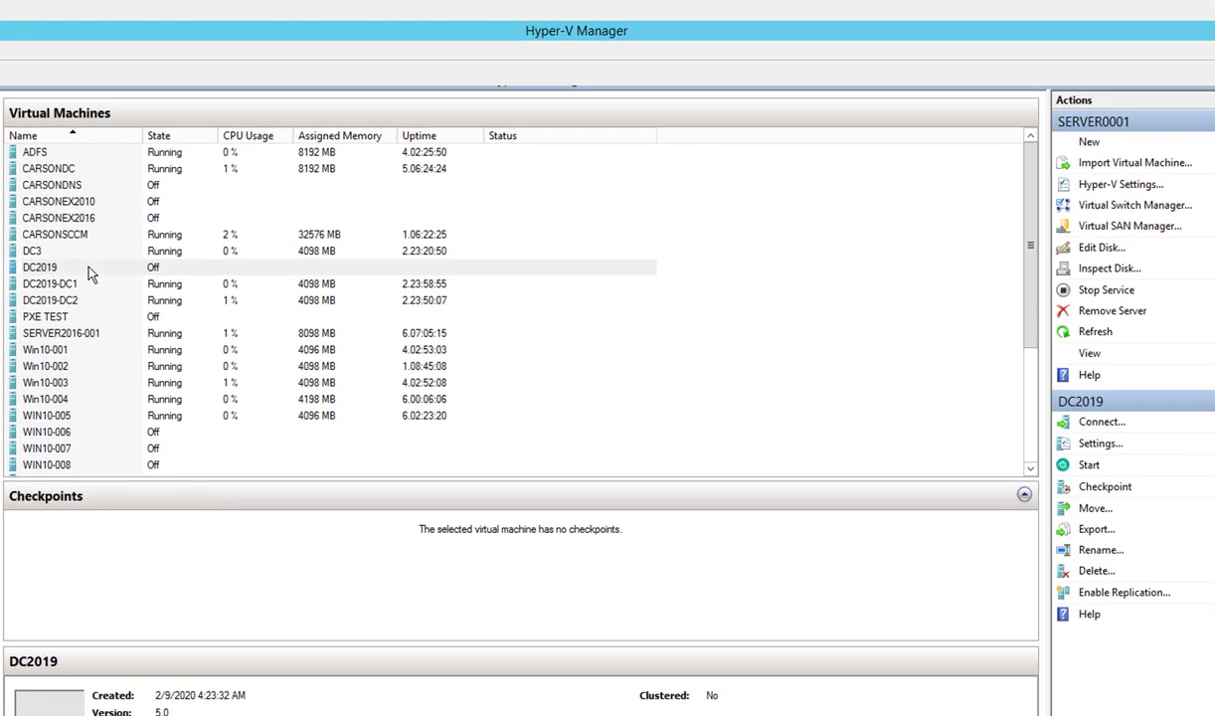
- Open DC2019's settings, review boot order, processor, drive and network pages, then reach Add Hardware
{"action": "left_click", "coordinate": [281, 300]}
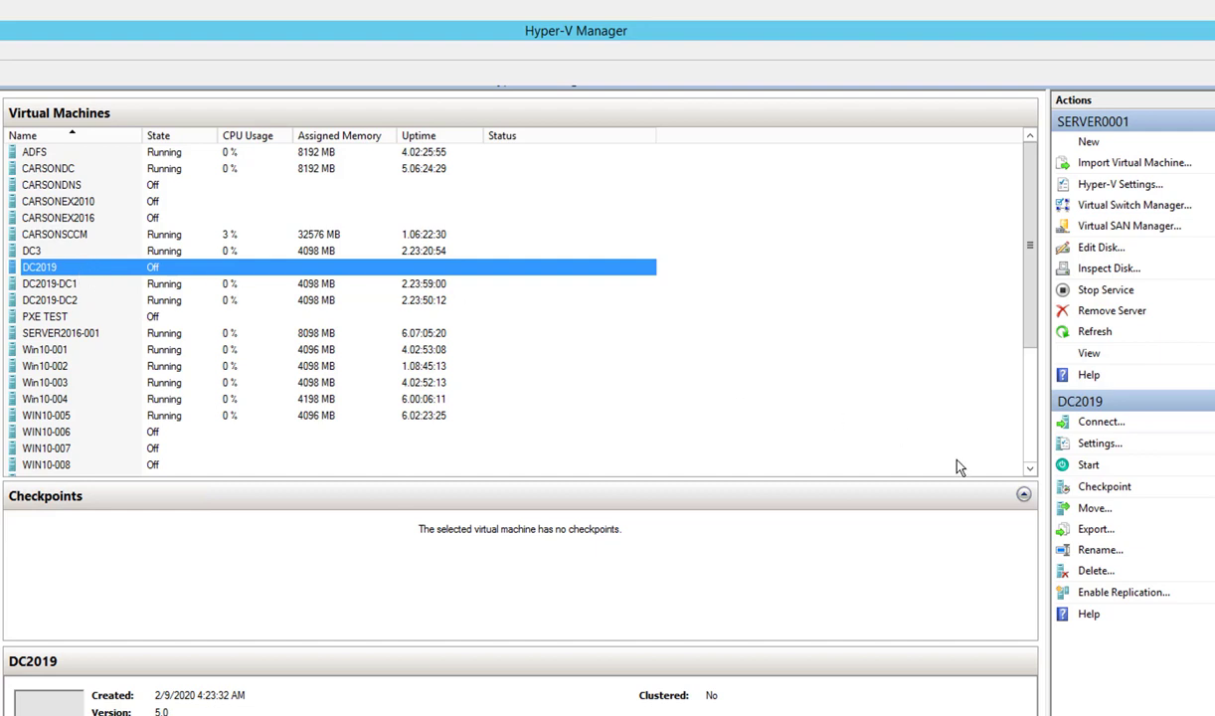
{"action": "left_click", "coordinate": [1098, 447]}
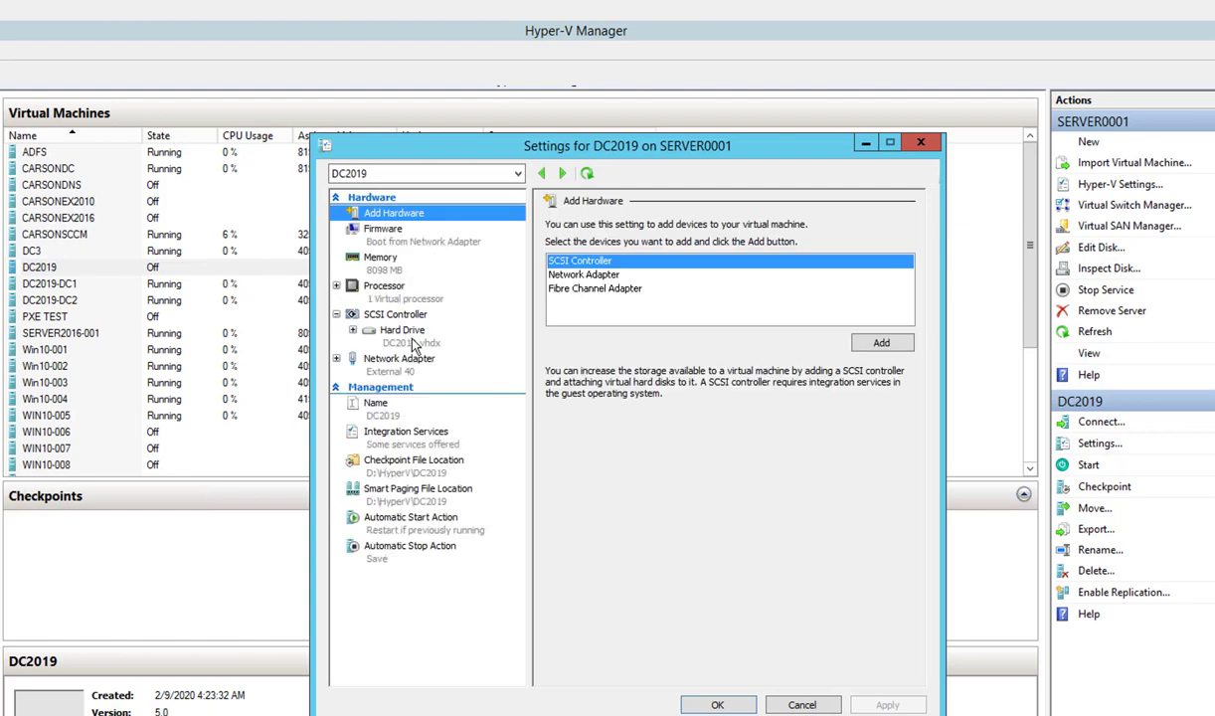
{"action": "left_click", "coordinate": [388, 229]}
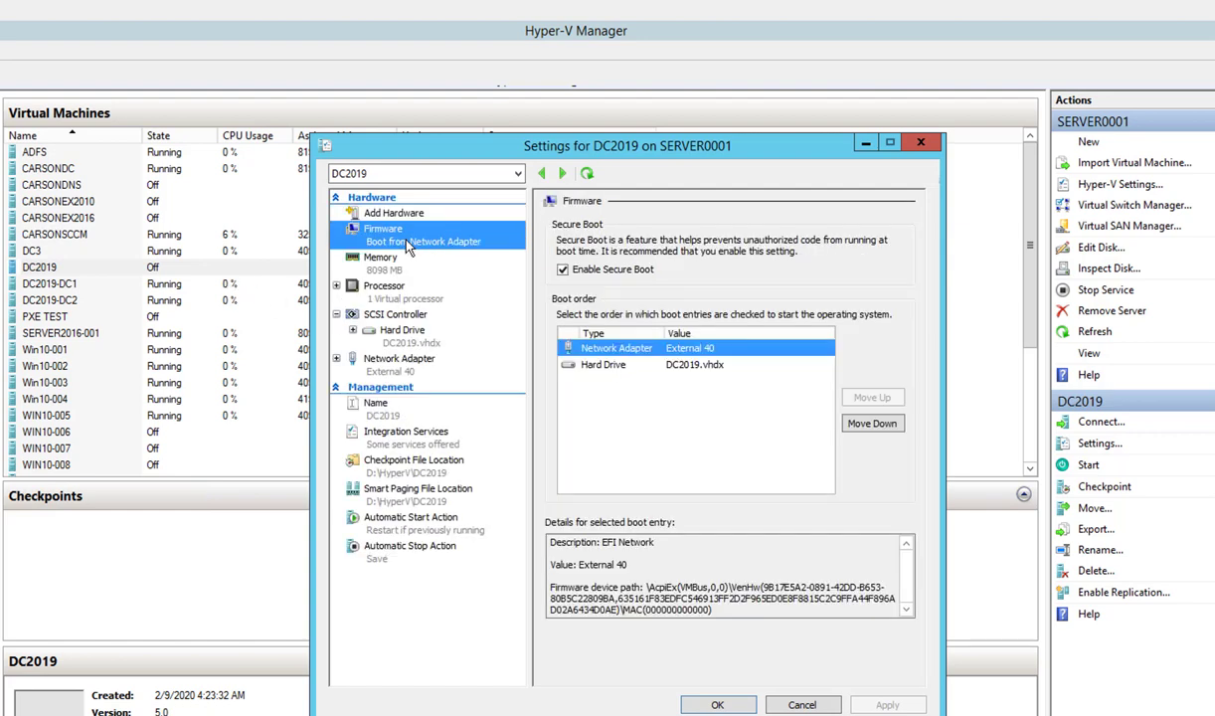
{"action": "left_click", "coordinate": [629, 366]}
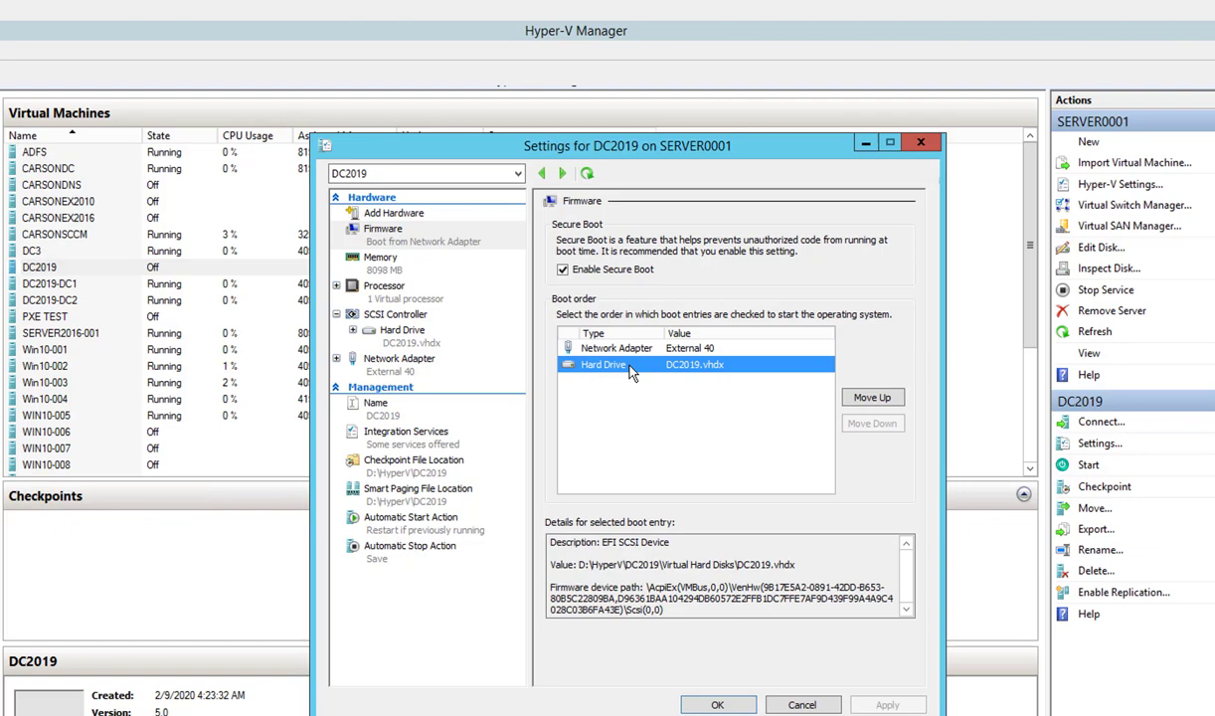
{"action": "left_click", "coordinate": [397, 362]}
{"action": "left_click", "coordinate": [403, 334]}
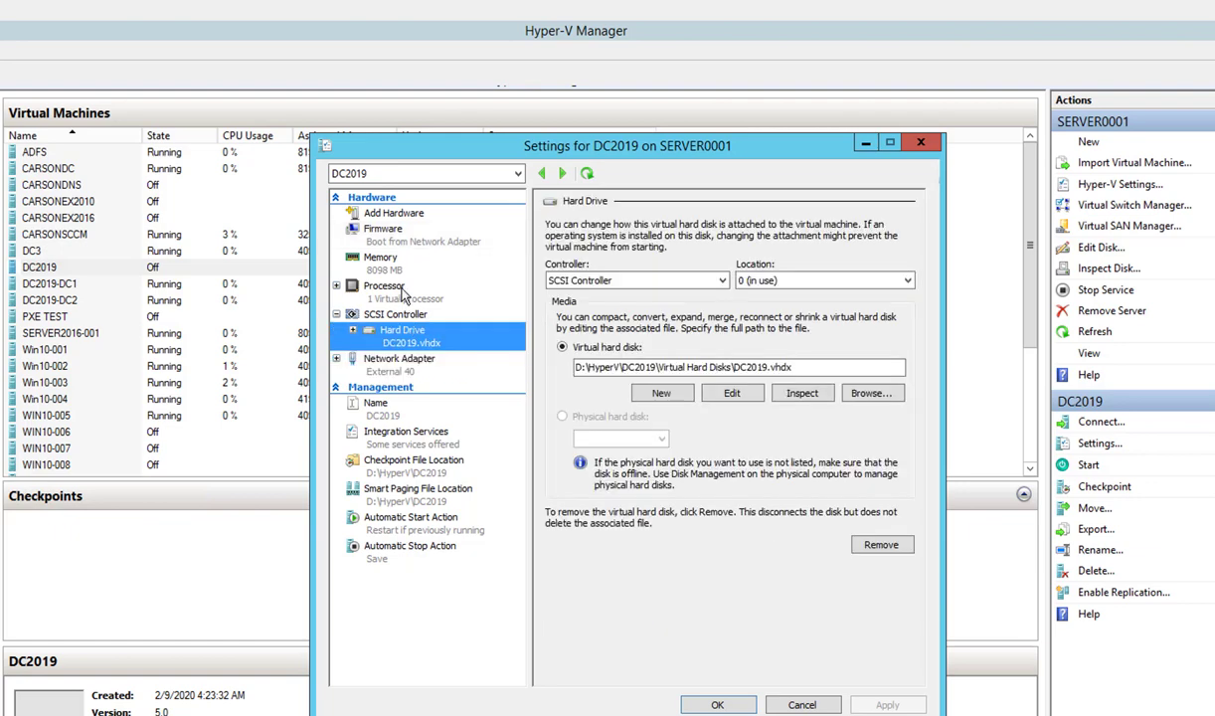
{"action": "left_click", "coordinate": [385, 283]}
{"action": "left_click", "coordinate": [398, 246]}
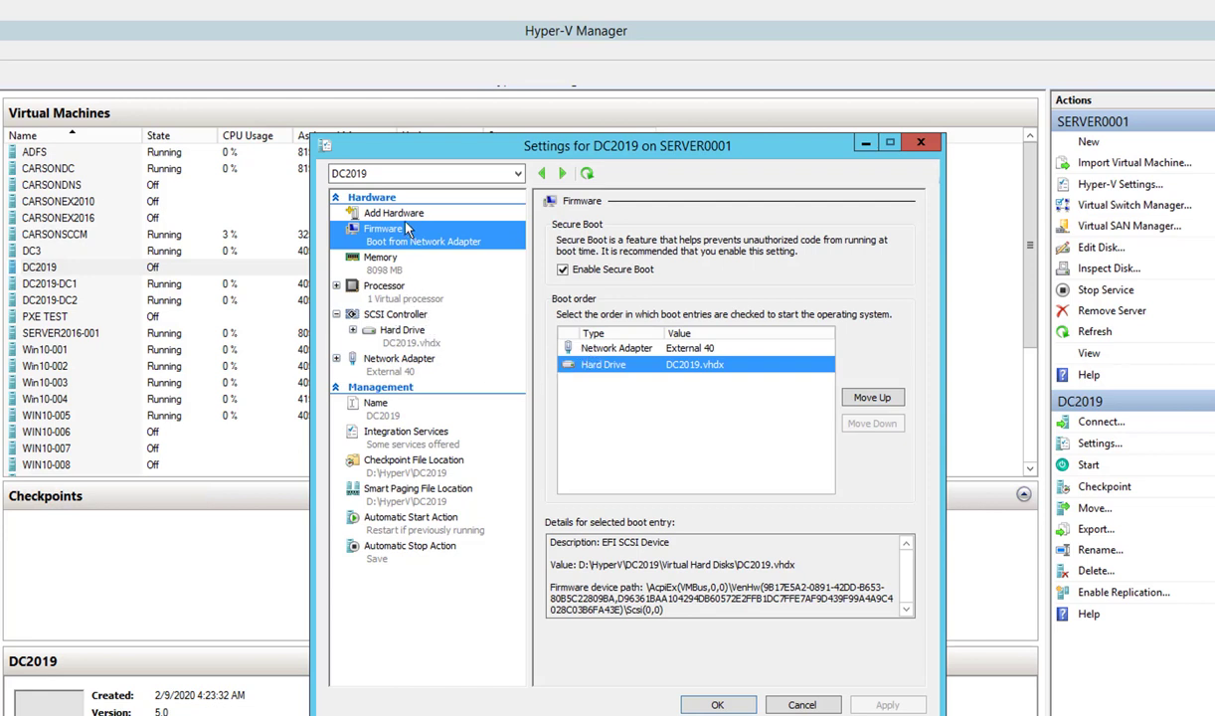
{"action": "left_click", "coordinate": [386, 213]}
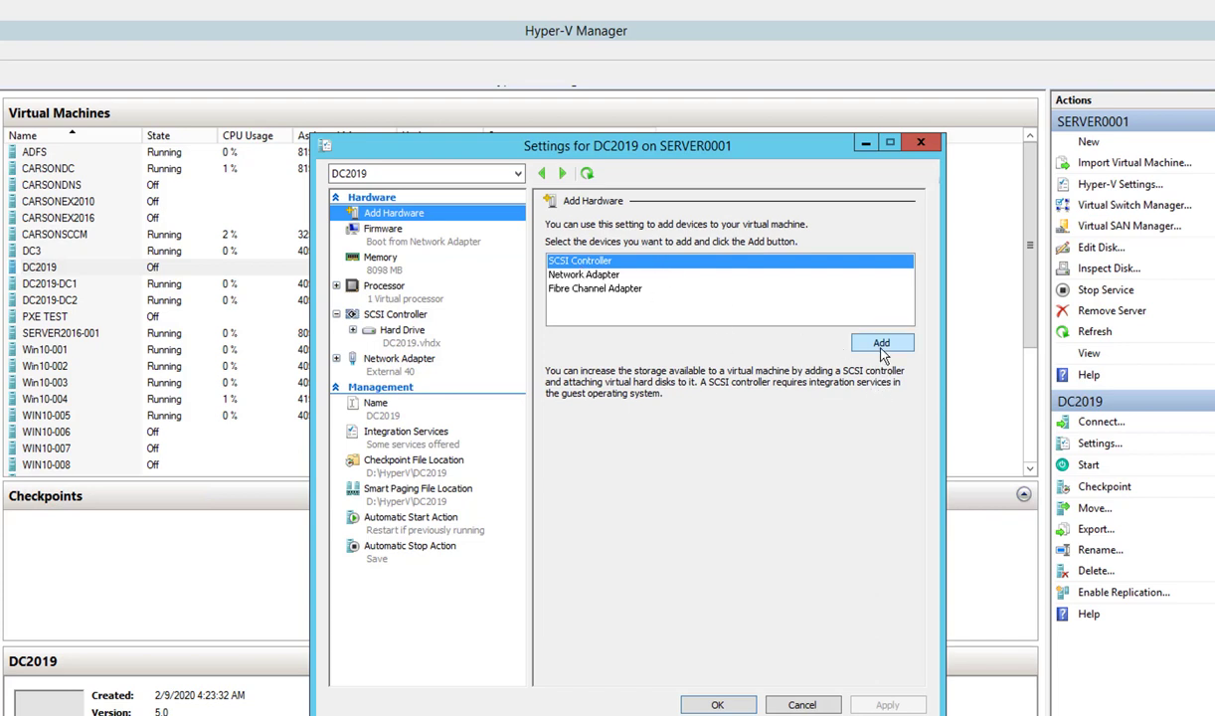
- Add a SCSI controller with a DVD drive set to use an image file
{"action": "left_click", "coordinate": [877, 341]}
{"action": "left_click", "coordinate": [555, 285]}
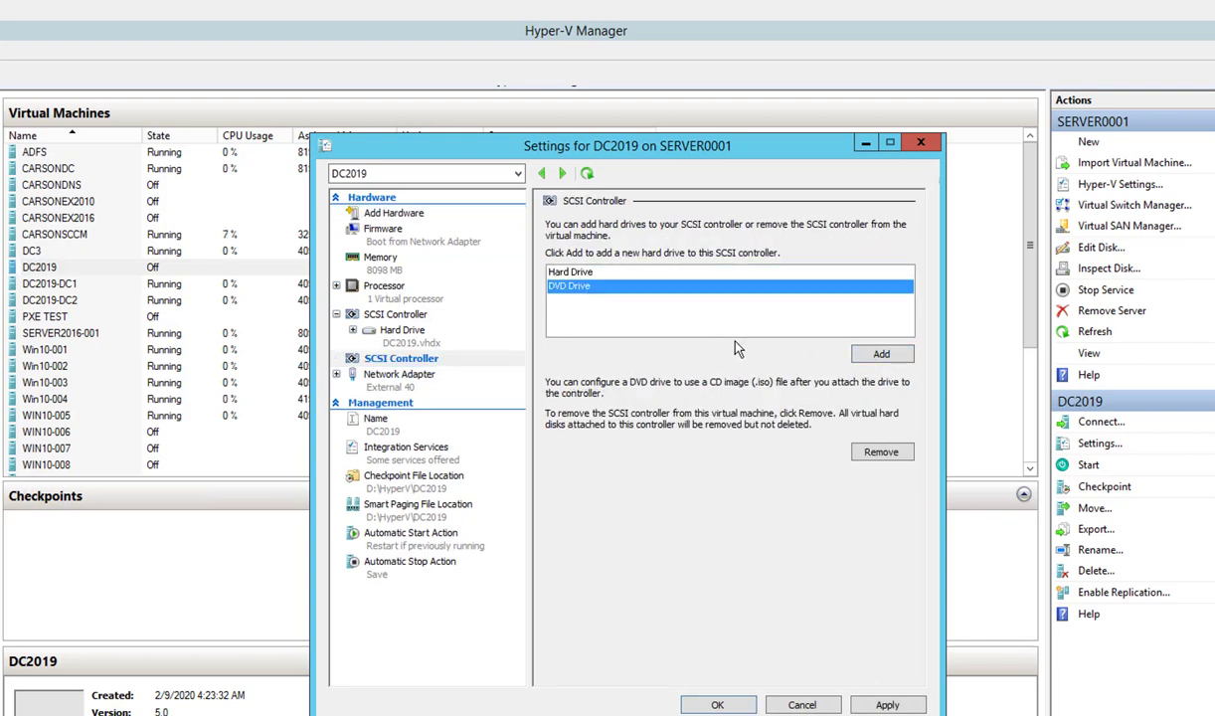
{"action": "left_click", "coordinate": [854, 354]}
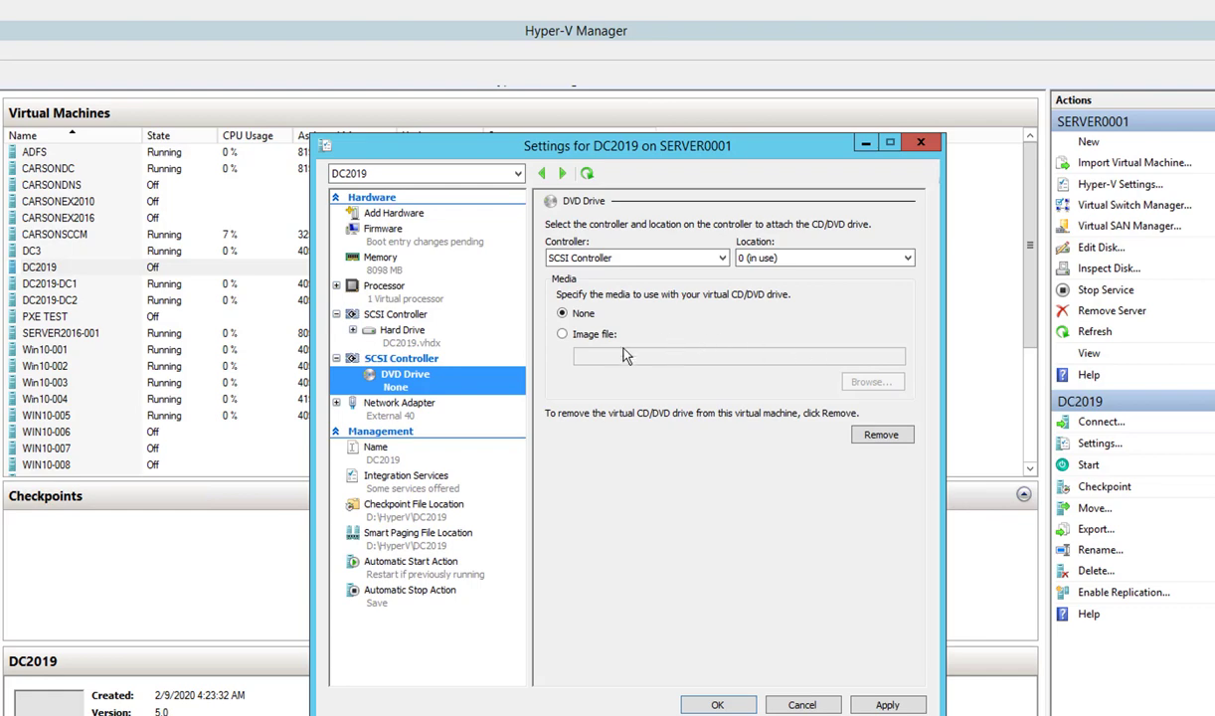
{"action": "left_click", "coordinate": [595, 338]}
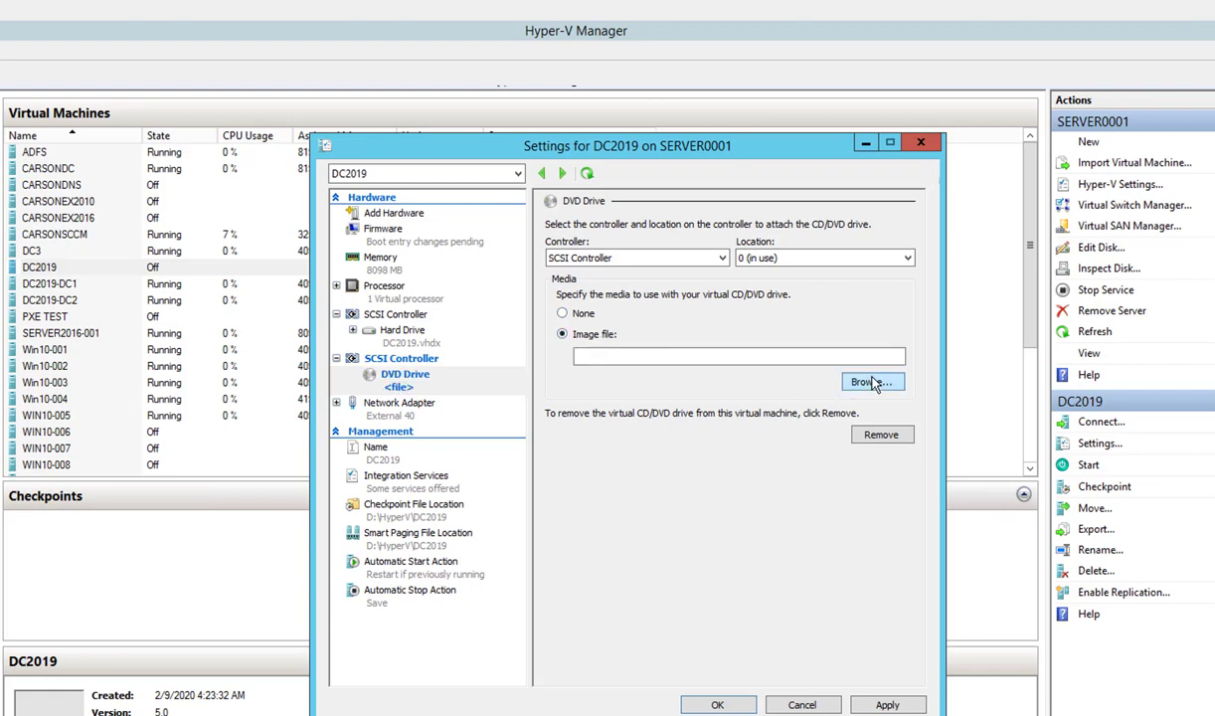
- Load the Windows Server 2019 STE Core 64 Bit ISO into the DVD drive and apply
{"action": "left_click", "coordinate": [861, 381]}
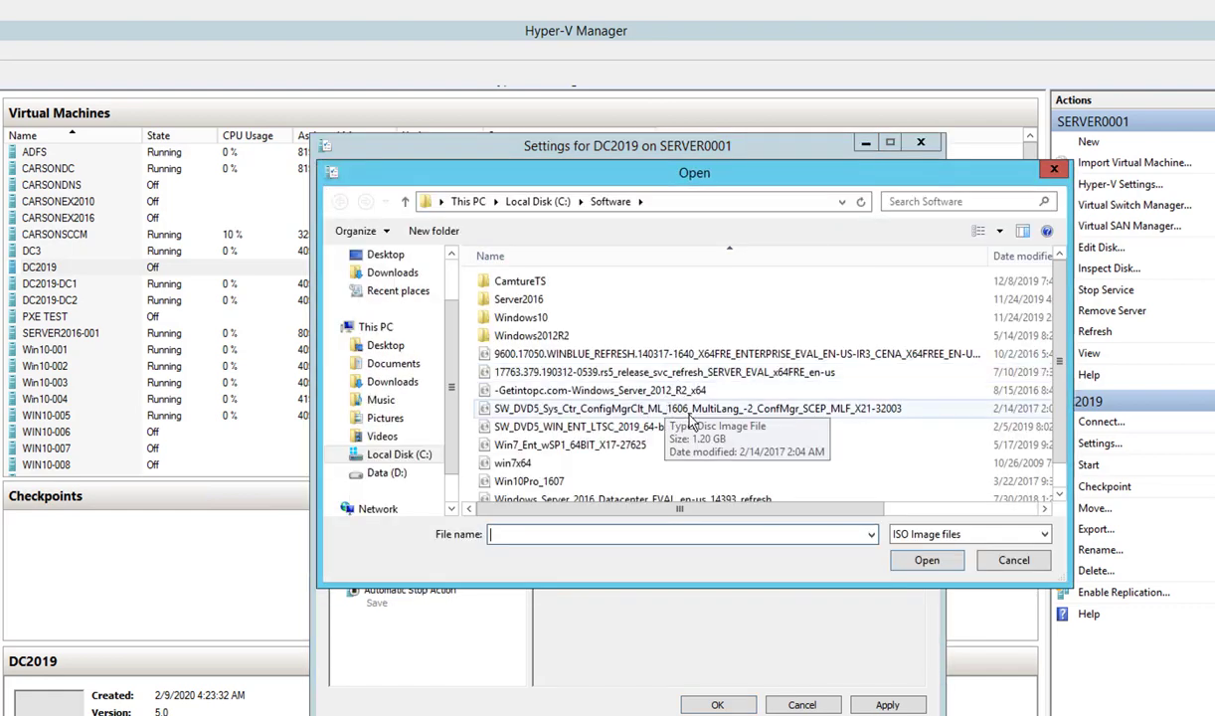
{"action": "left_click", "coordinate": [693, 482]}
{"action": "scroll", "coordinate": [693, 482], "scroll_direction": "down", "scroll_amount": 1}
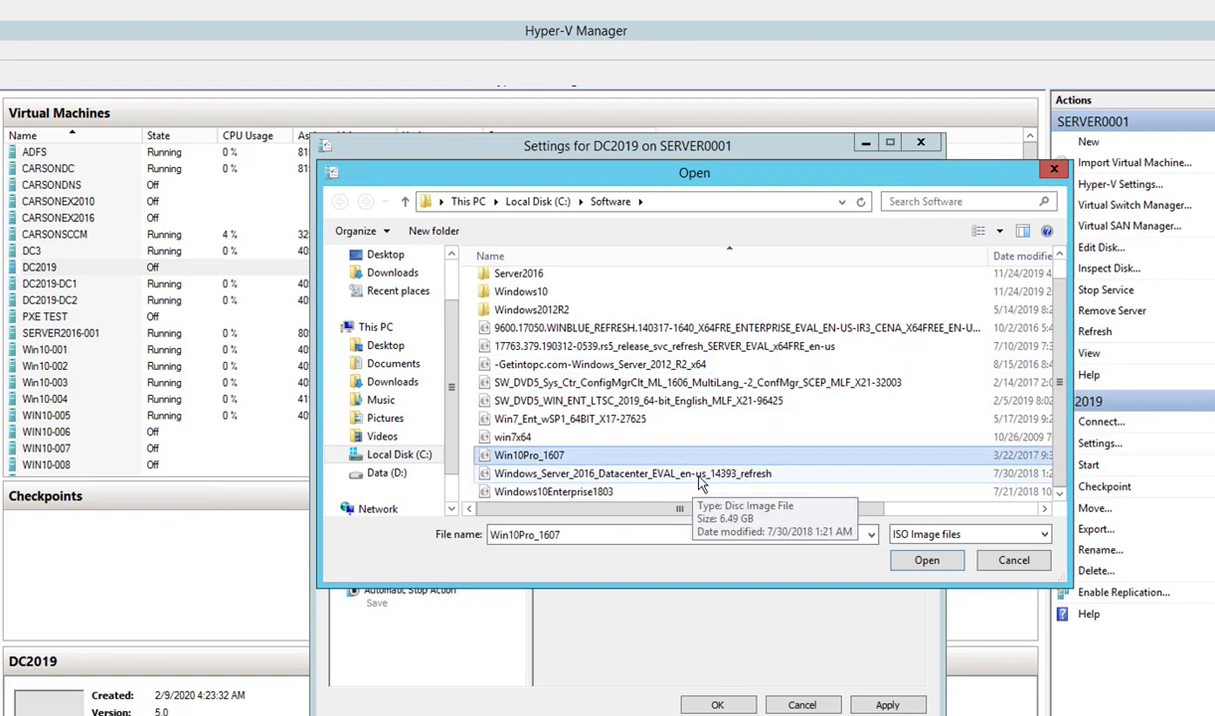
{"action": "scroll", "coordinate": [693, 485], "scroll_direction": "up", "scroll_amount": 1}
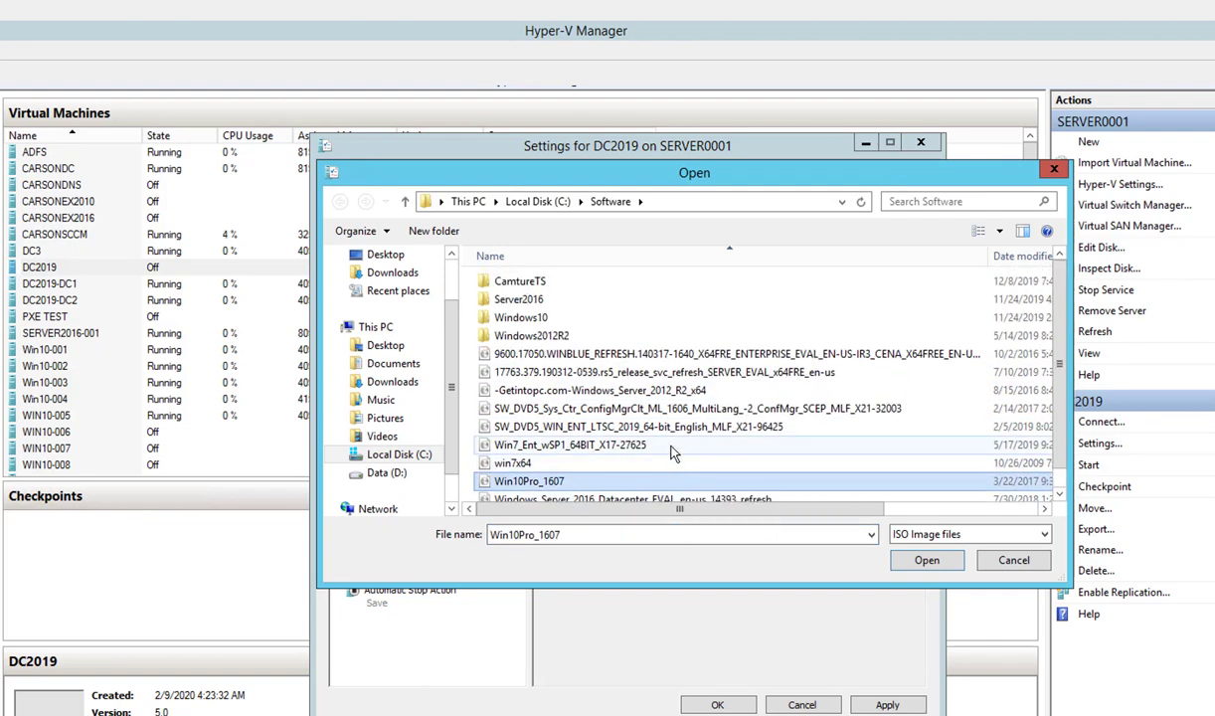
{"action": "scroll", "coordinate": [601, 392], "scroll_direction": "down", "scroll_amount": 1}
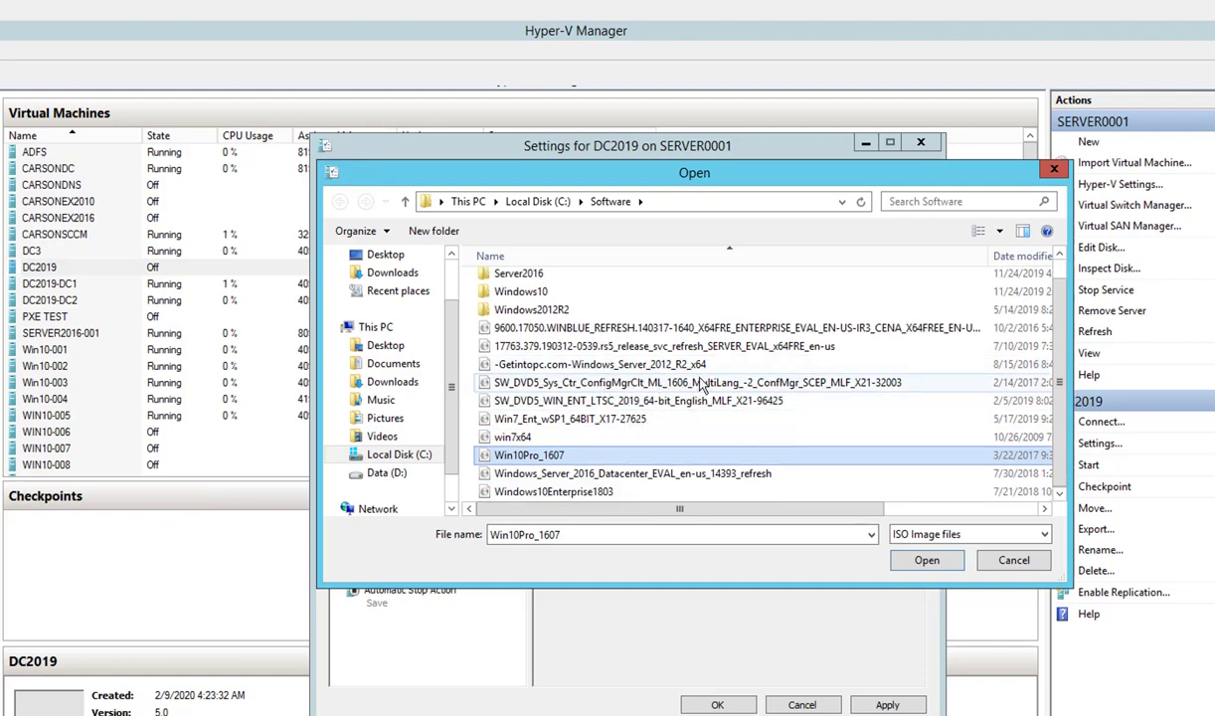
{"action": "scroll", "coordinate": [696, 382], "scroll_direction": "up", "scroll_amount": 1}
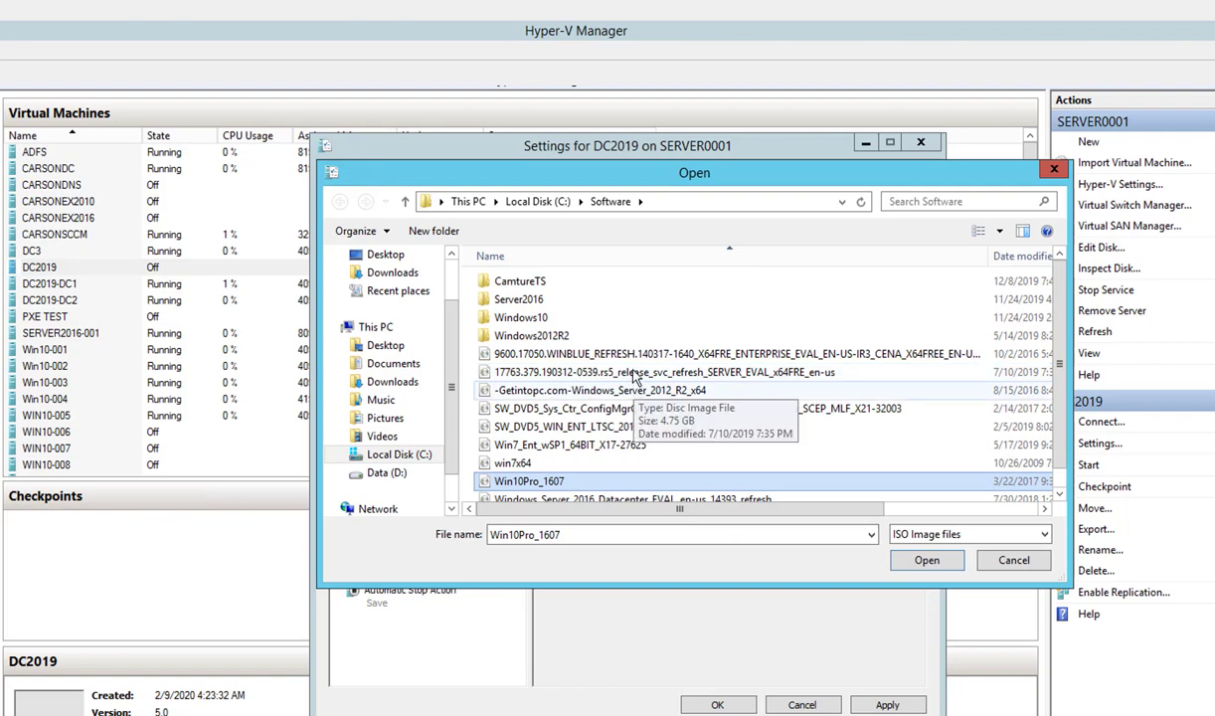
{"action": "scroll", "coordinate": [641, 397], "scroll_direction": "down", "scroll_amount": 1}
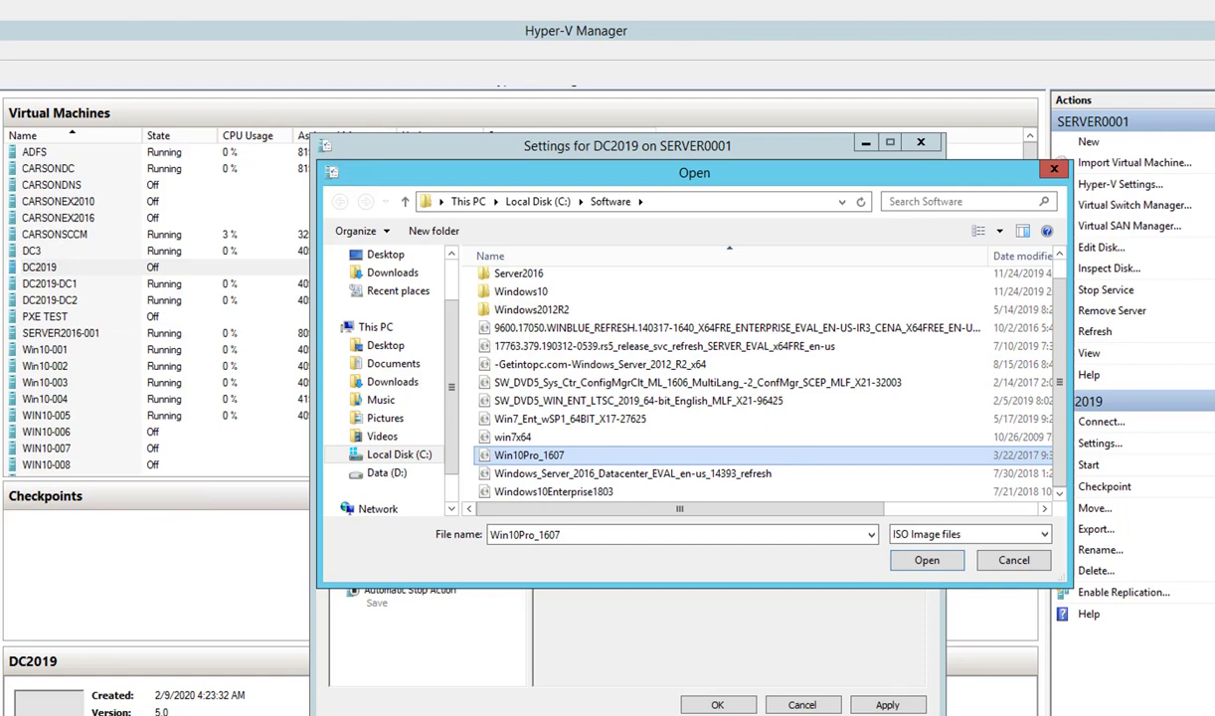
{"action": "key", "text": "alt+Tab"}
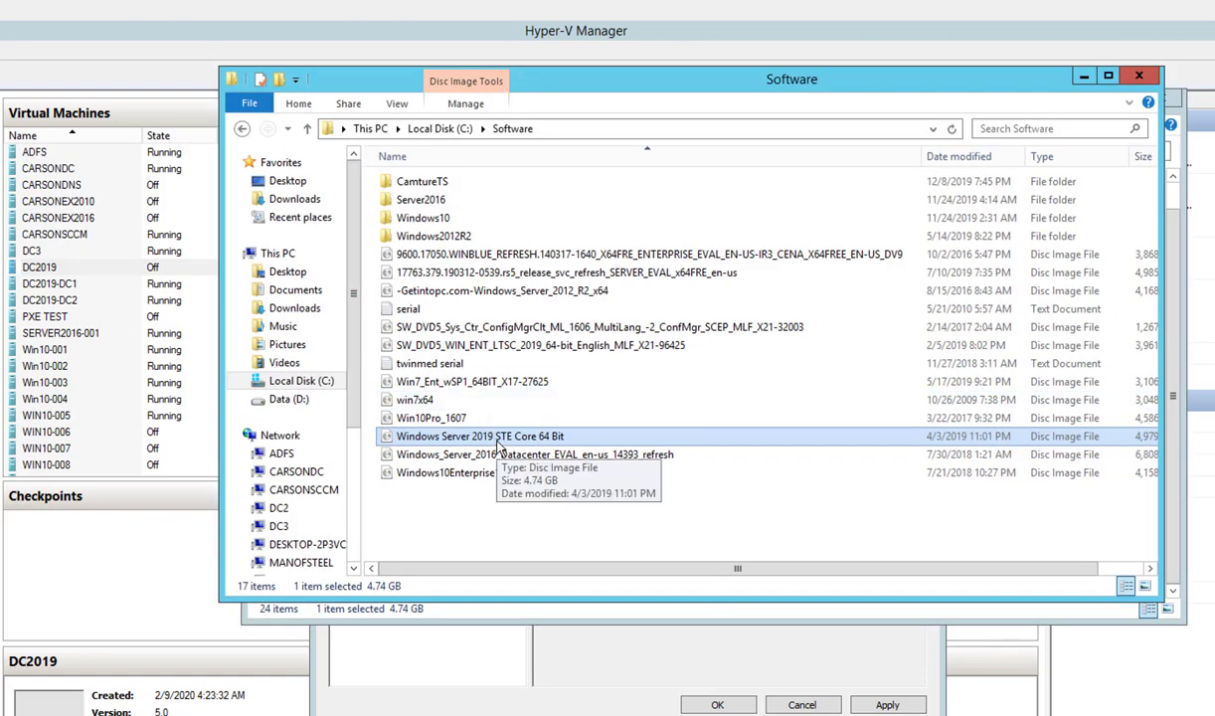
{"action": "left_click", "coordinate": [492, 437]}
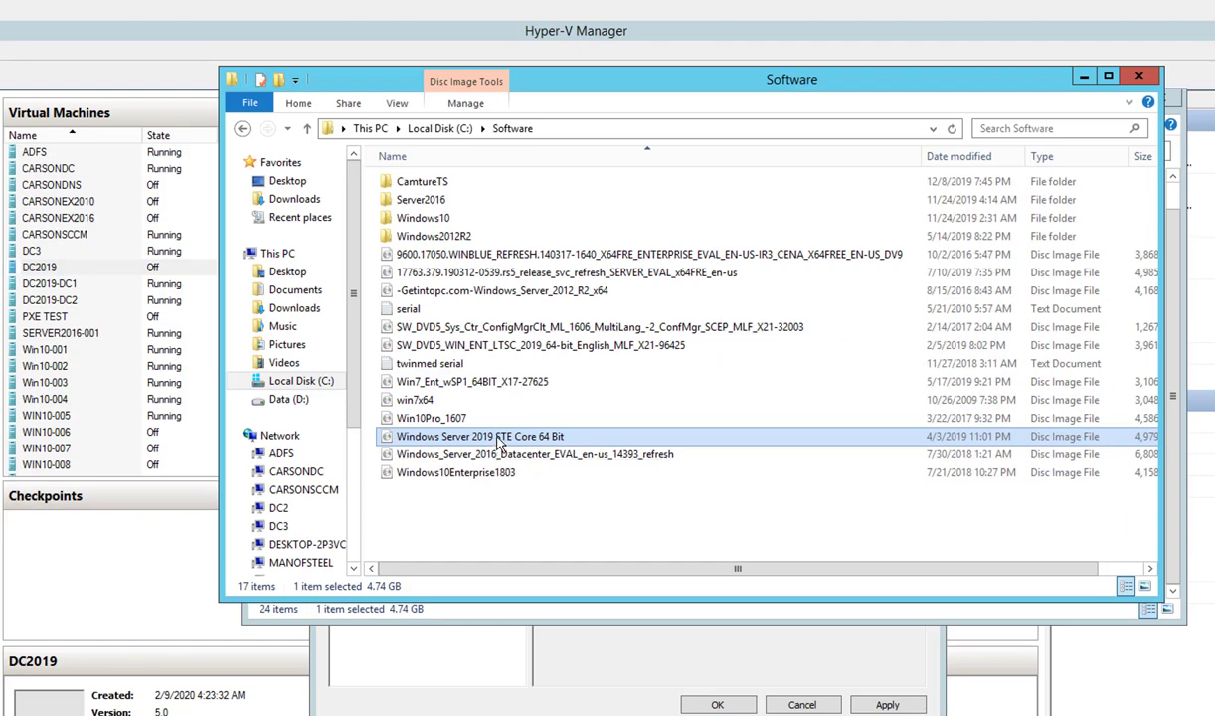
{"action": "key", "text": "alt+Tab"}
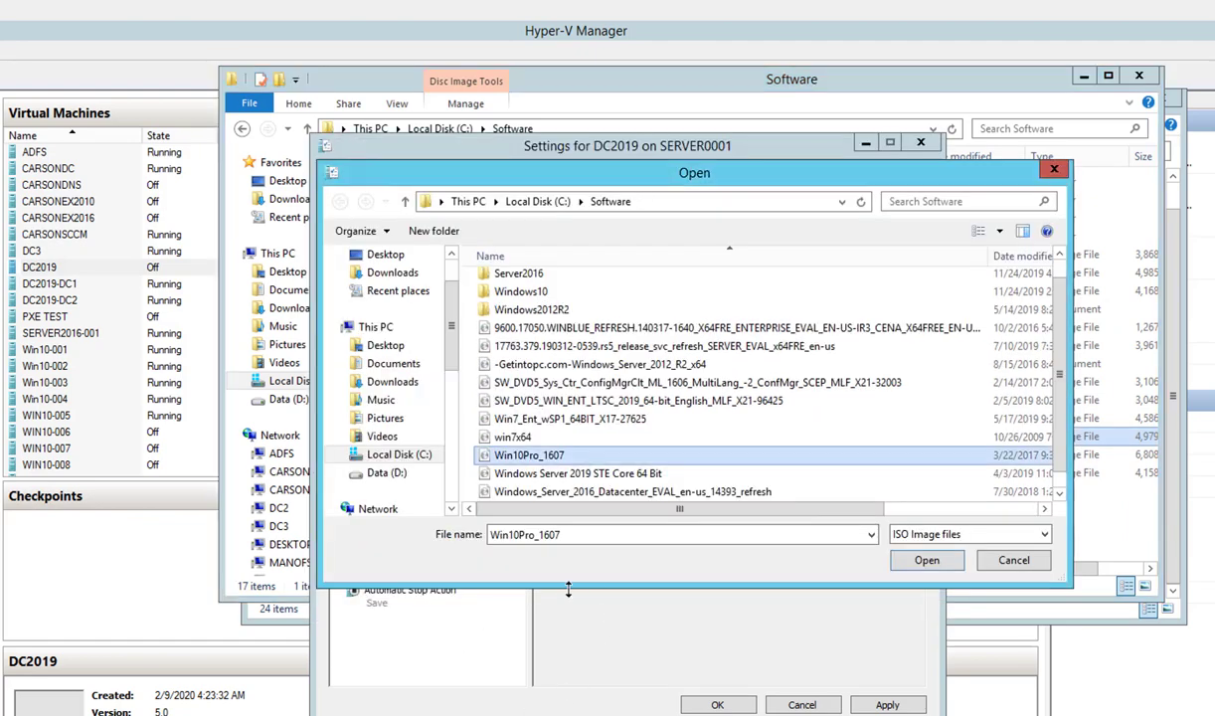
{"action": "scroll", "coordinate": [646, 475], "scroll_direction": "down", "scroll_amount": 1}
{"action": "double_click", "coordinate": [613, 455]}
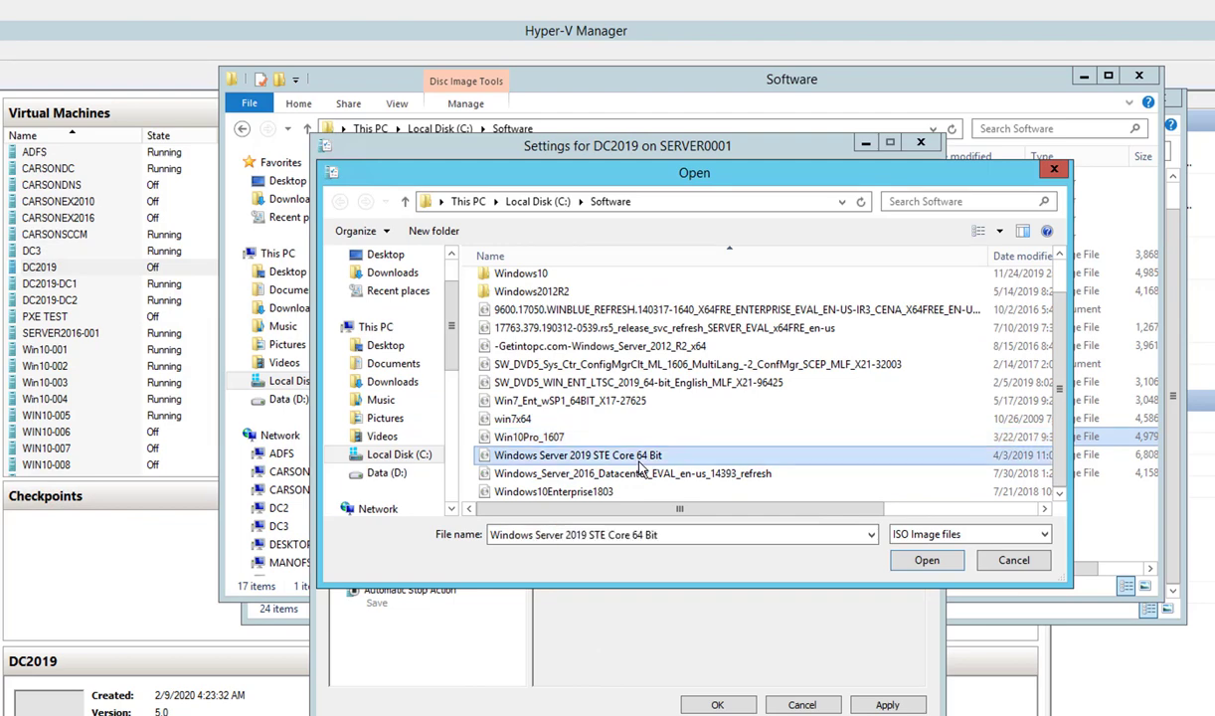
{"action": "left_click", "coordinate": [888, 705]}
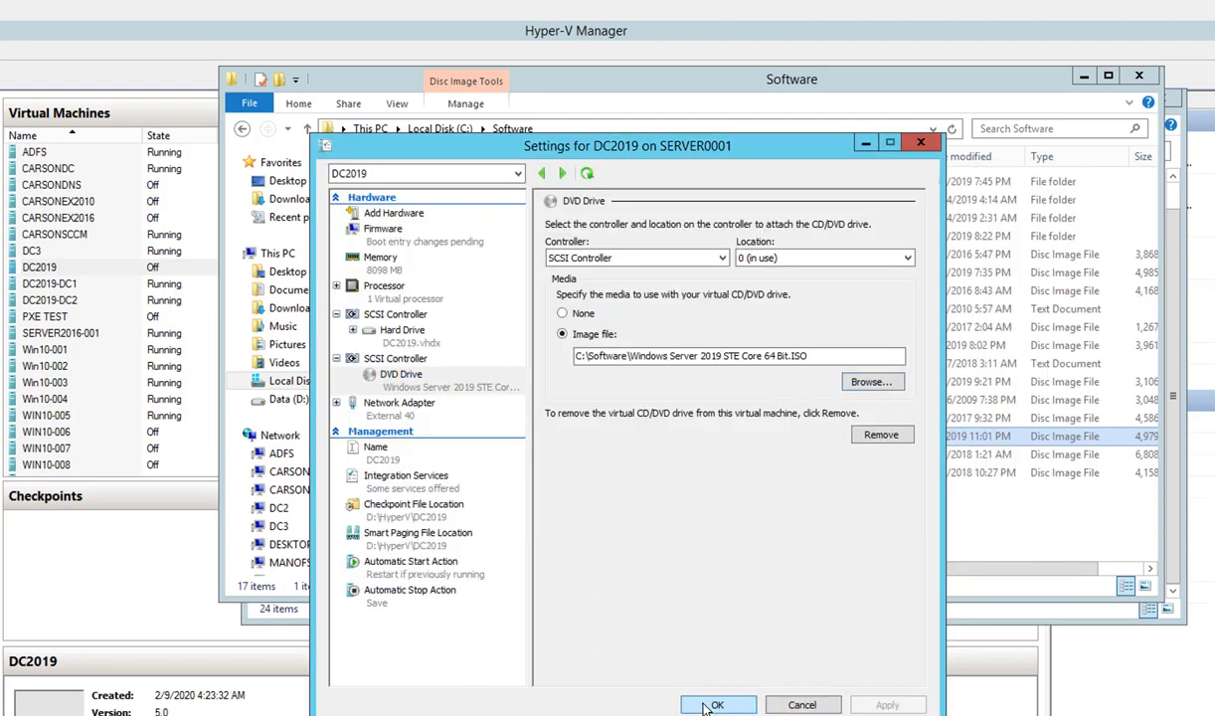
- Connect to DC2019, start it, and boot it from the Windows Server 2019 ISO
{"action": "left_click", "coordinate": [713, 705]}
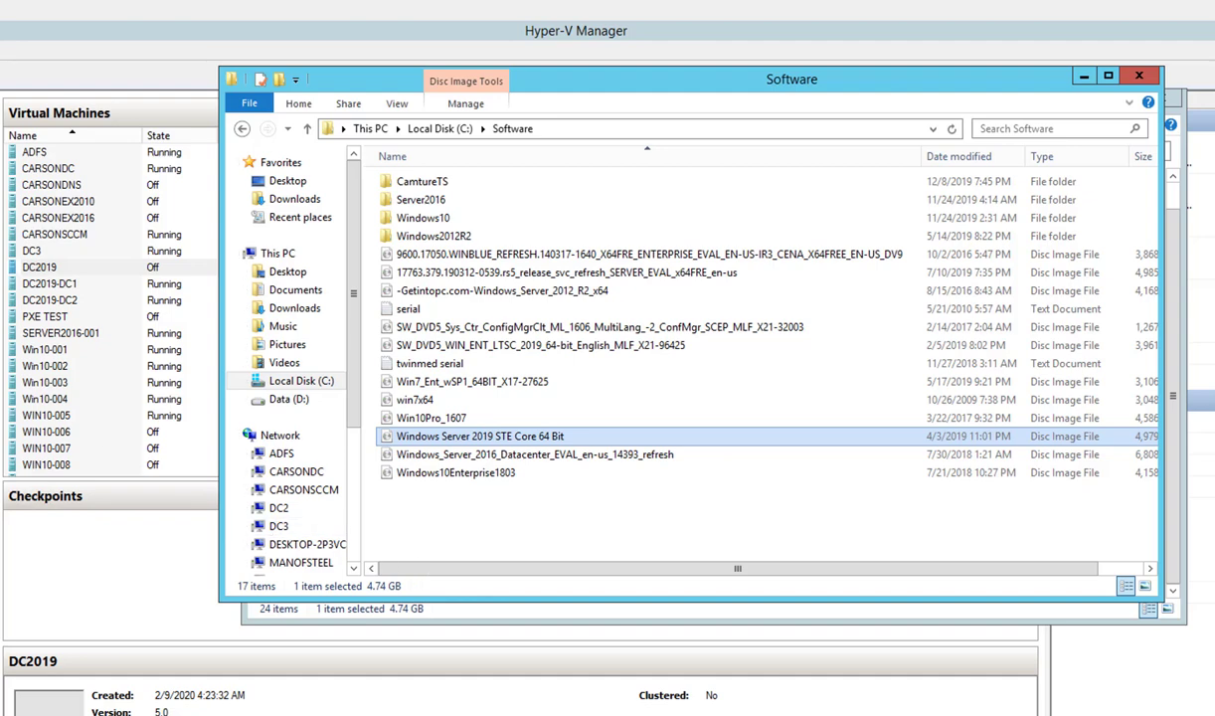
{"action": "left_click", "coordinate": [30, 263]}
{"action": "left_click", "coordinate": [44, 269]}
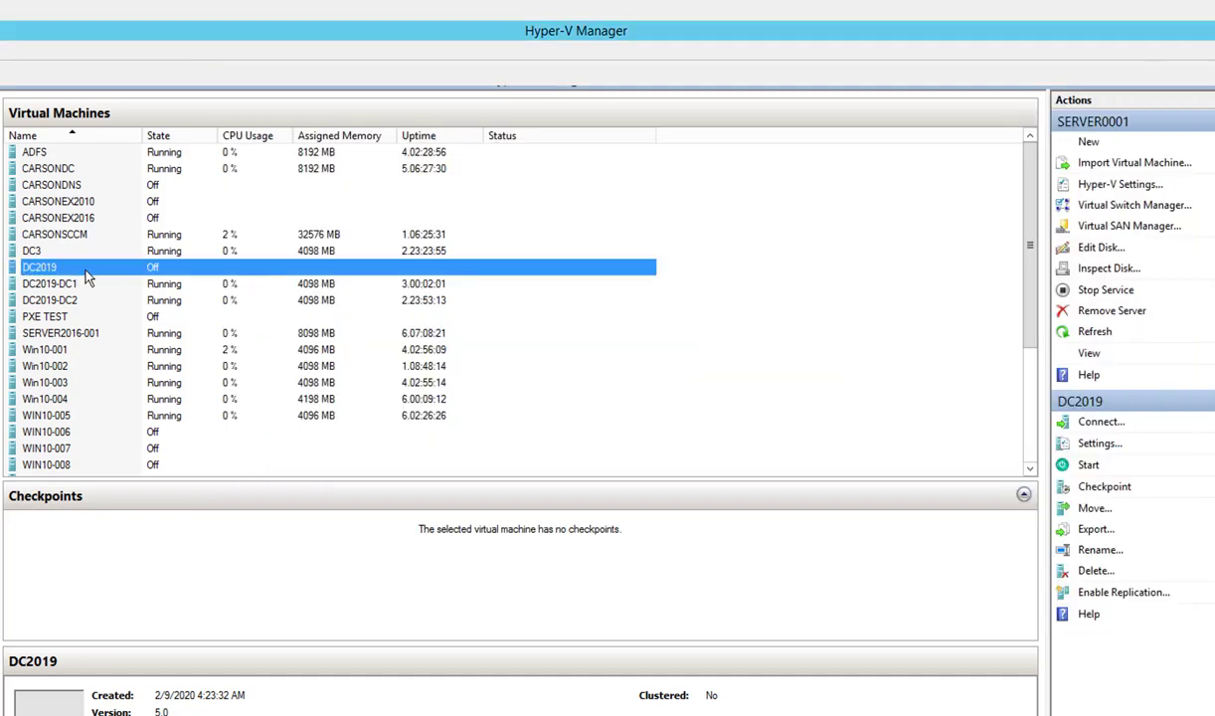
{"action": "double_click", "coordinate": [85, 274]}
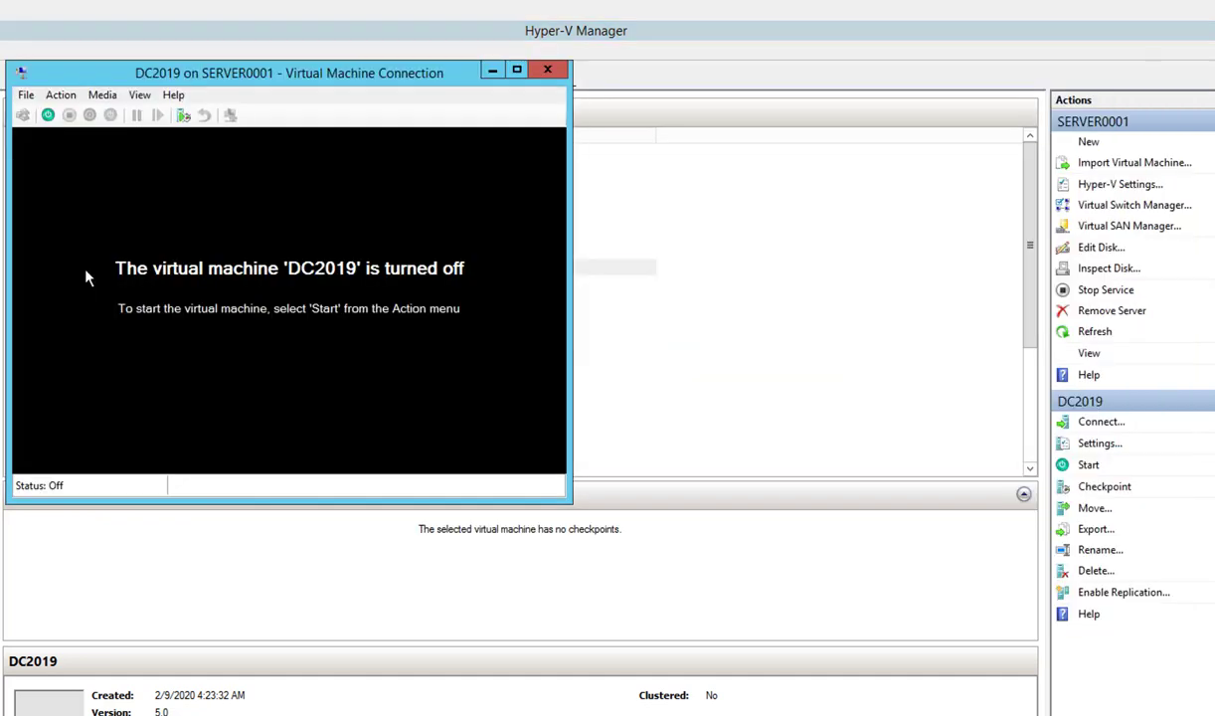
{"action": "left_click", "coordinate": [47, 115]}
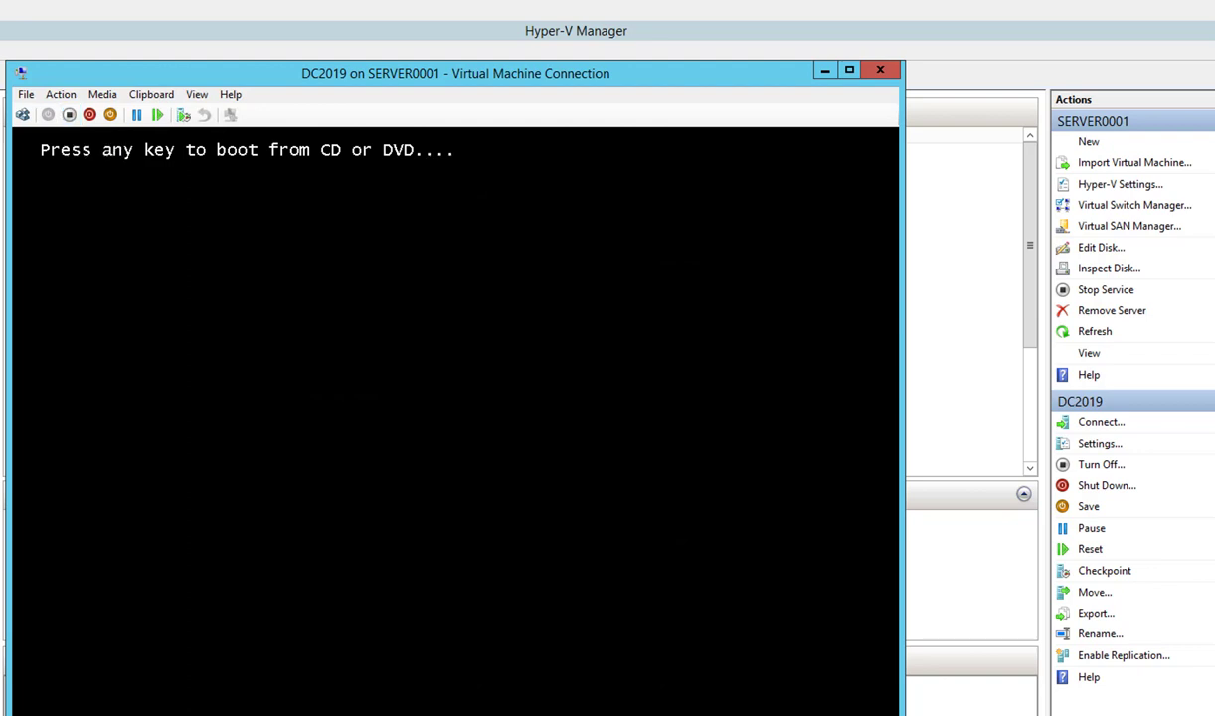
{"action": "key", "text": "Return"}
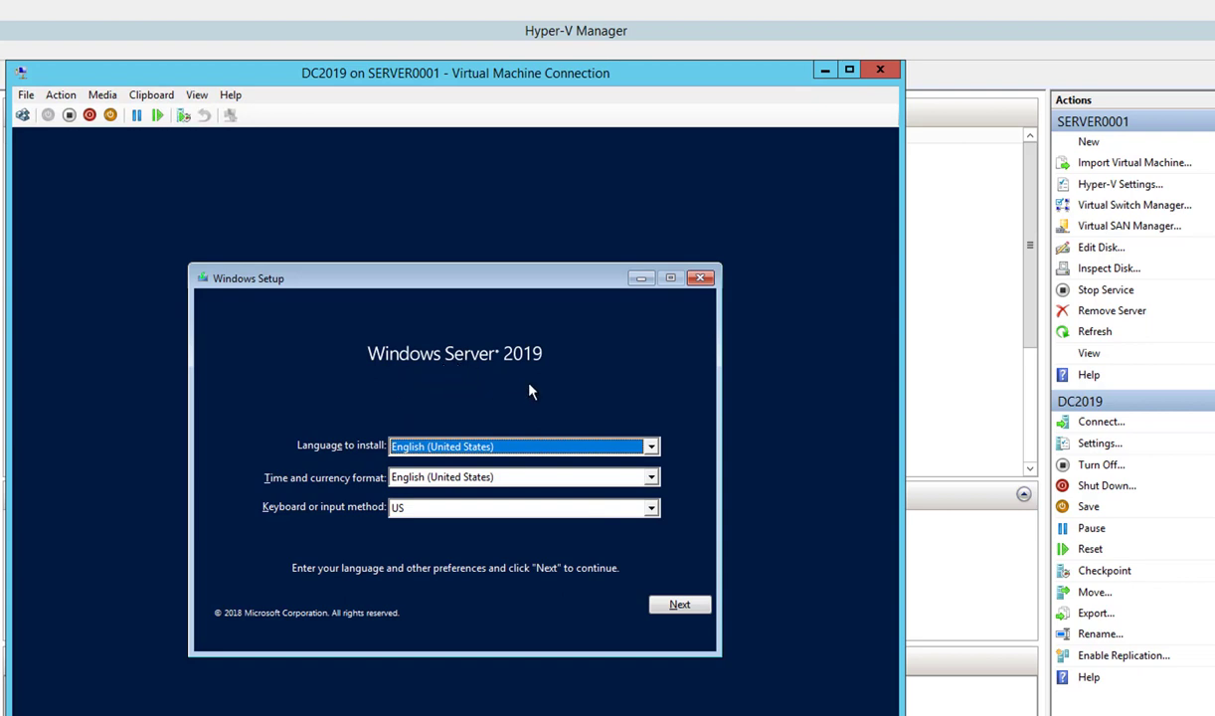
- Custom-install Windows Server 2019 Standard (Desktop Experience) onto Drive 0's unallocated space, accepting the license
{"action": "left_click", "coordinate": [673, 616]}
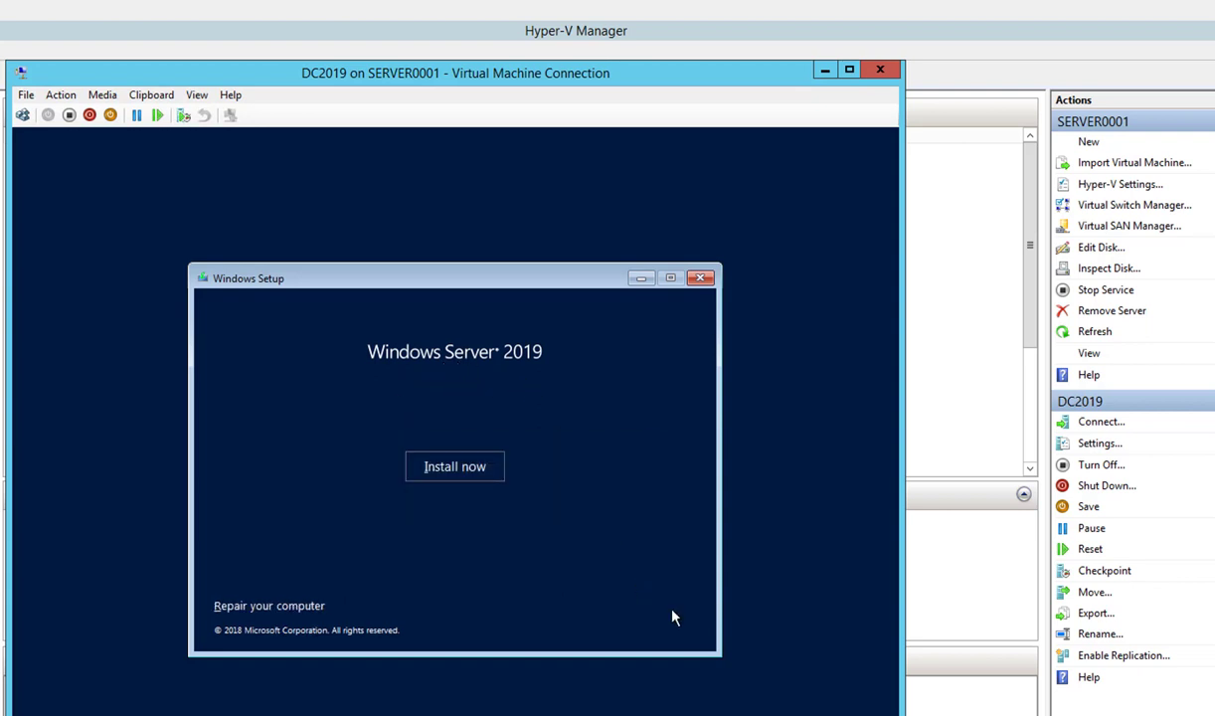
{"action": "left_click", "coordinate": [458, 479]}
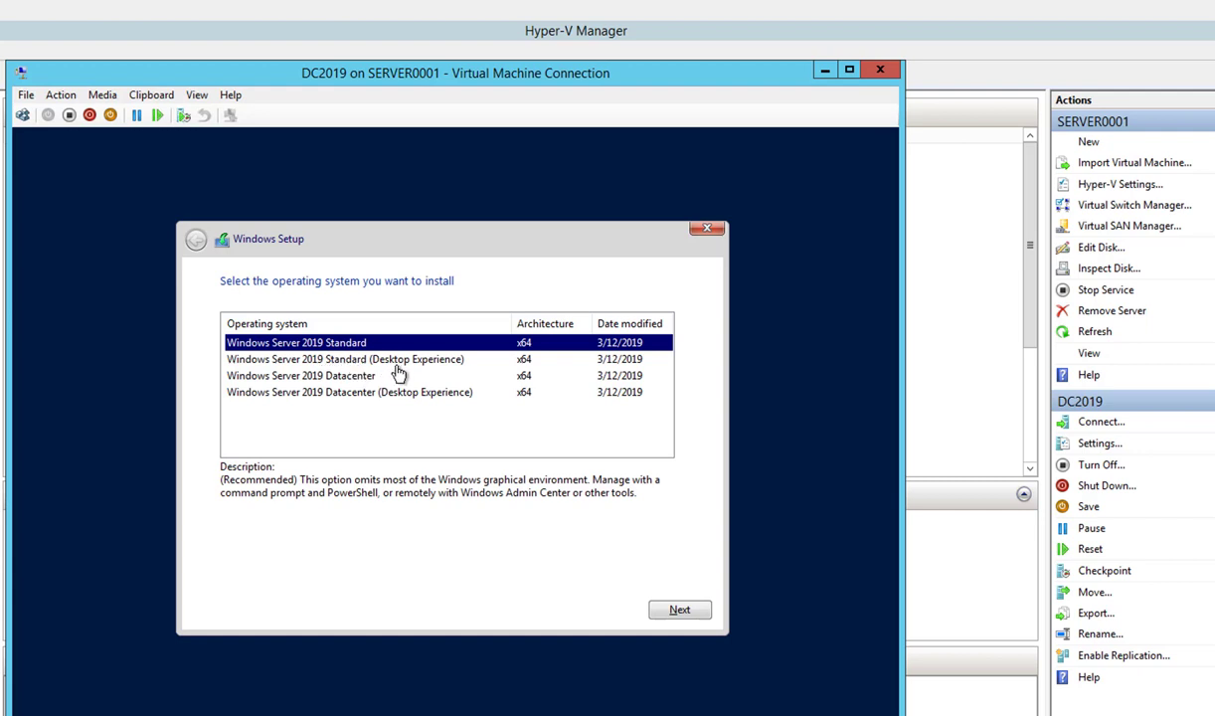
{"action": "left_click", "coordinate": [401, 364]}
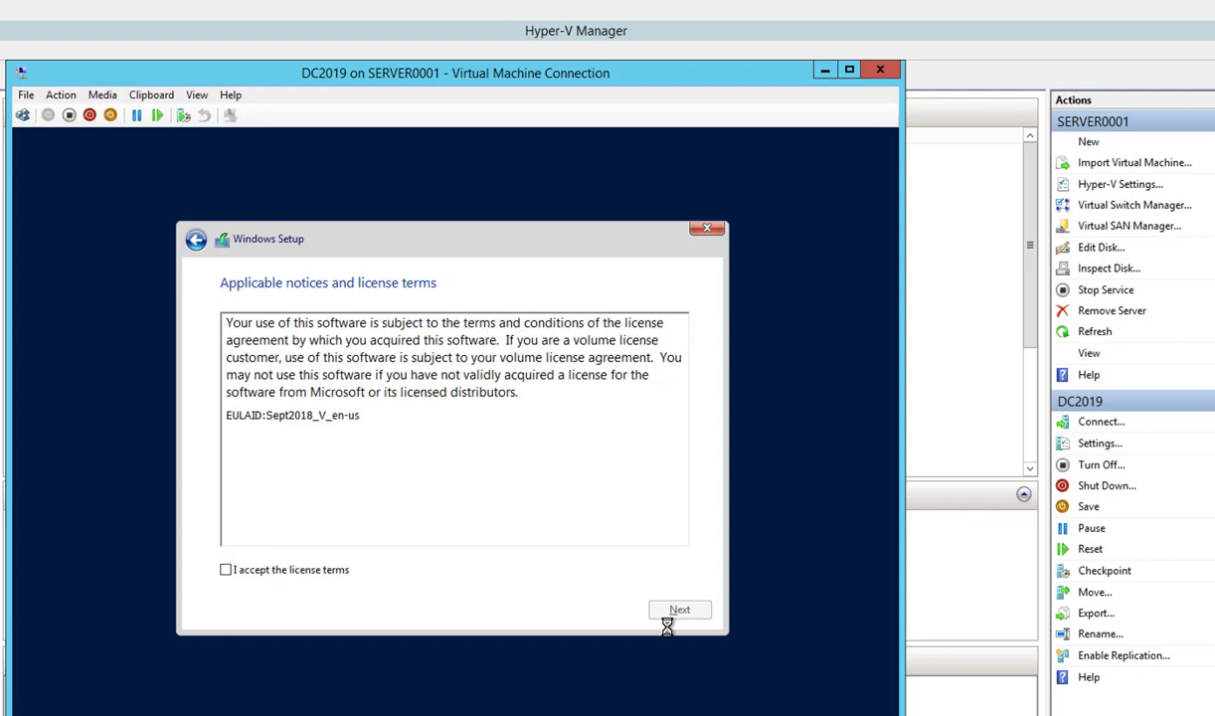
{"action": "left_click", "coordinate": [323, 569]}
{"action": "left_click", "coordinate": [675, 612]}
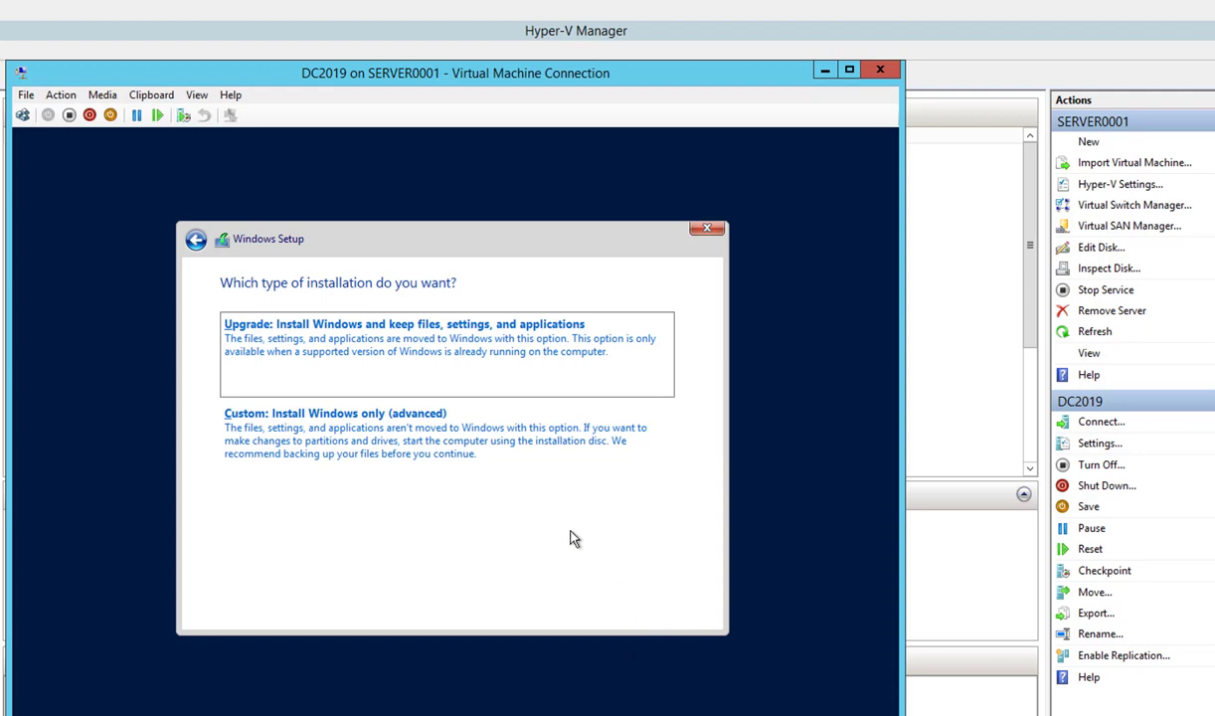
{"action": "left_click", "coordinate": [431, 453]}
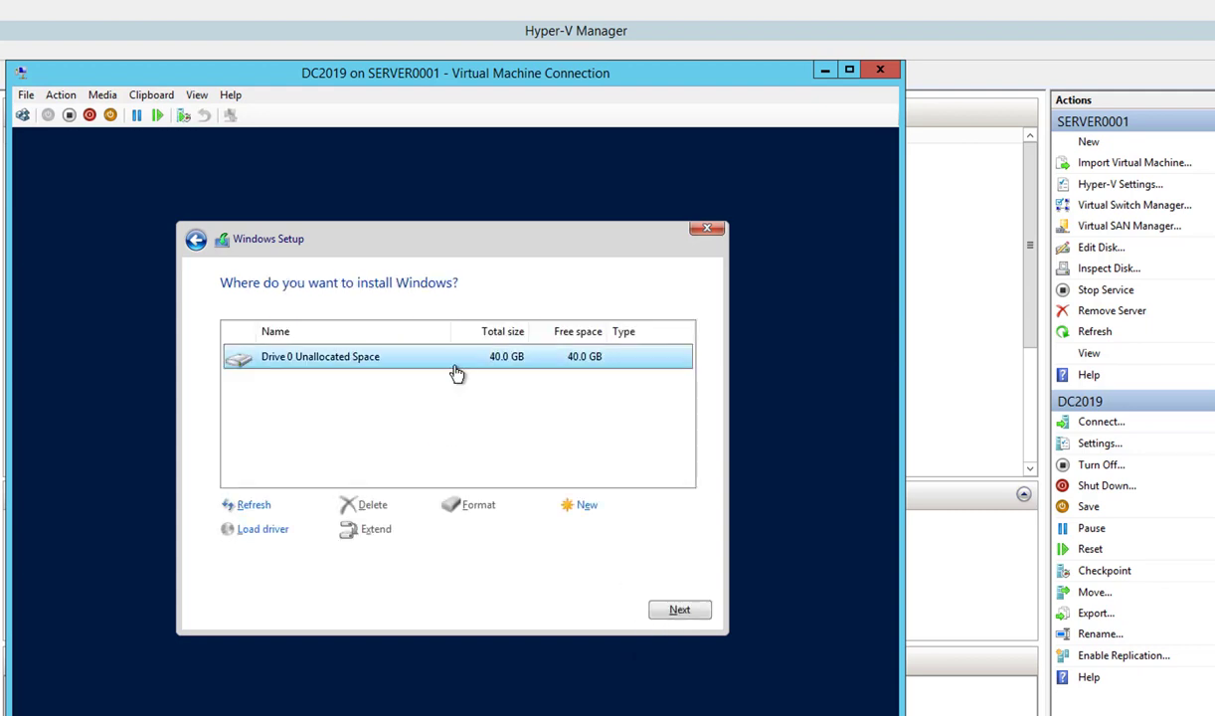
{"action": "left_click", "coordinate": [690, 614]}
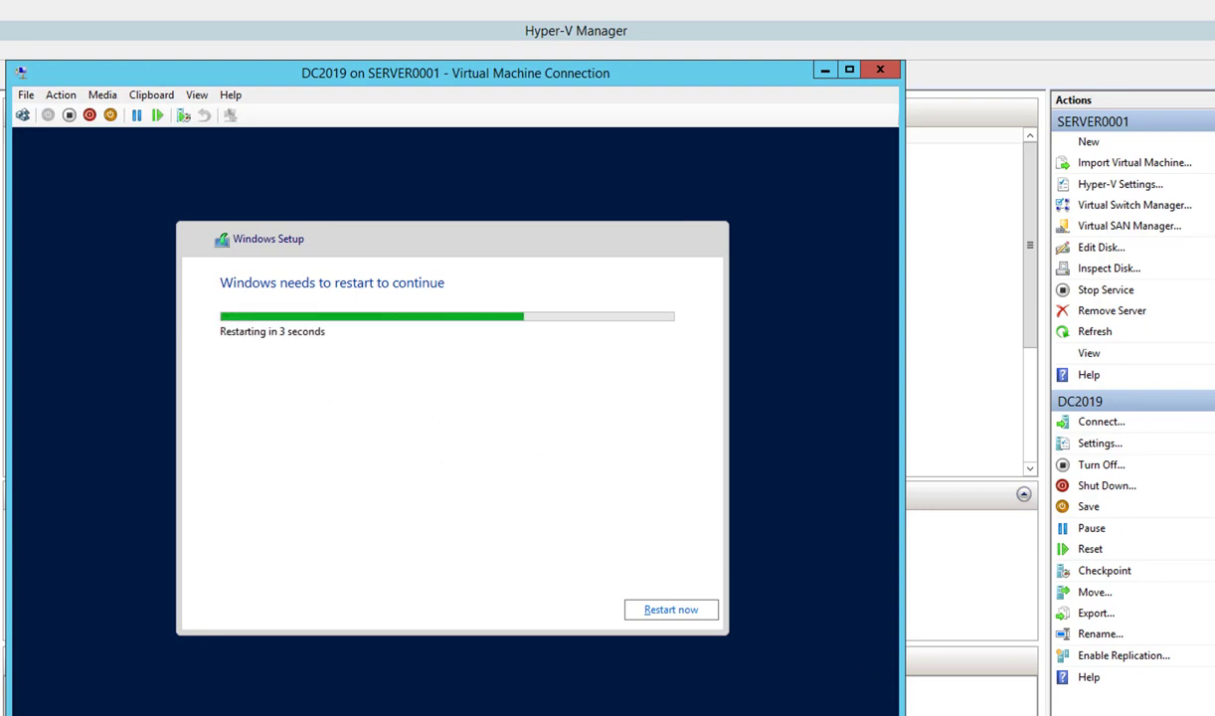
- Restart the VM and set and confirm the Administrator password
{"action": "left_click", "coordinate": [673, 613]}
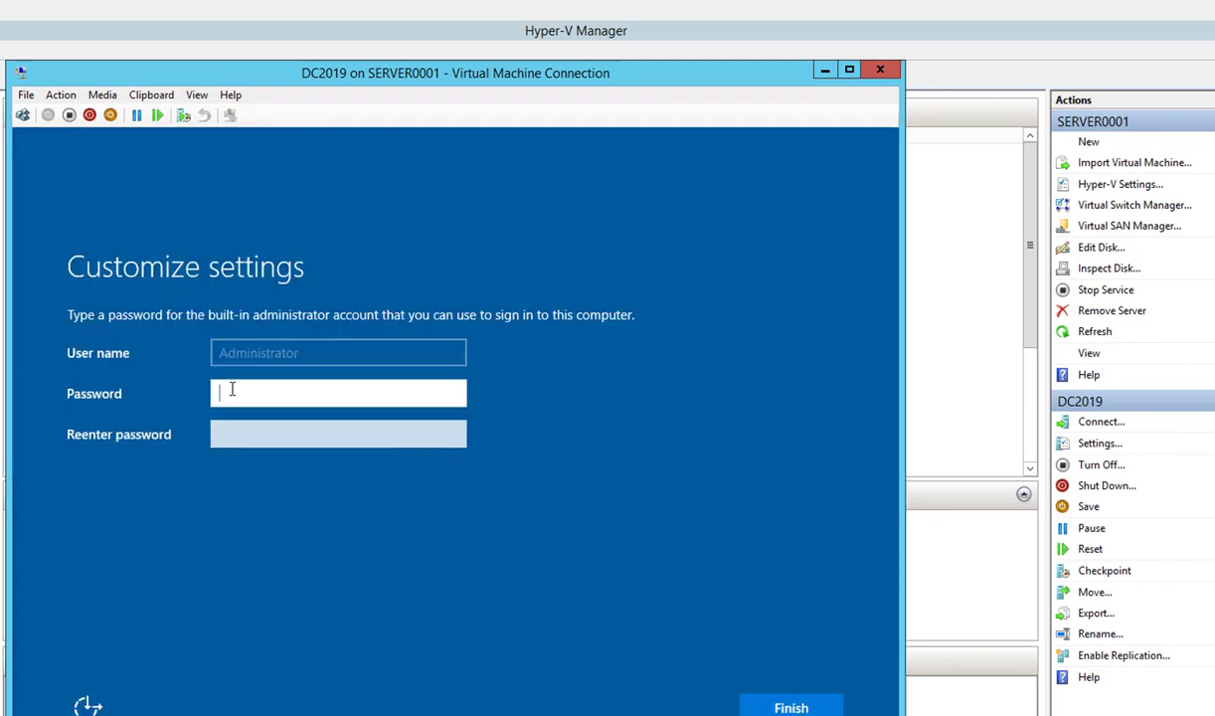
{"action": "type", "text": "••••••••••"}
{"action": "key", "text": "Tab"}
{"action": "type", "text": "••••••••••"}
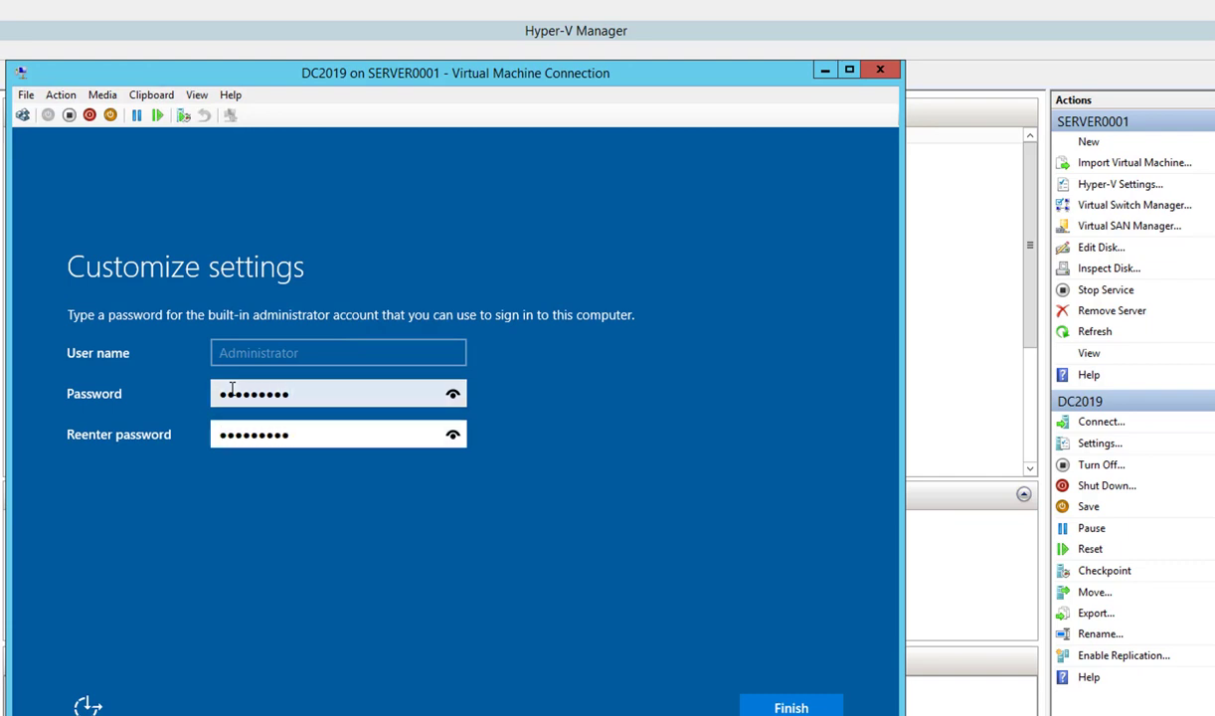
{"action": "left_click", "coordinate": [791, 708]}
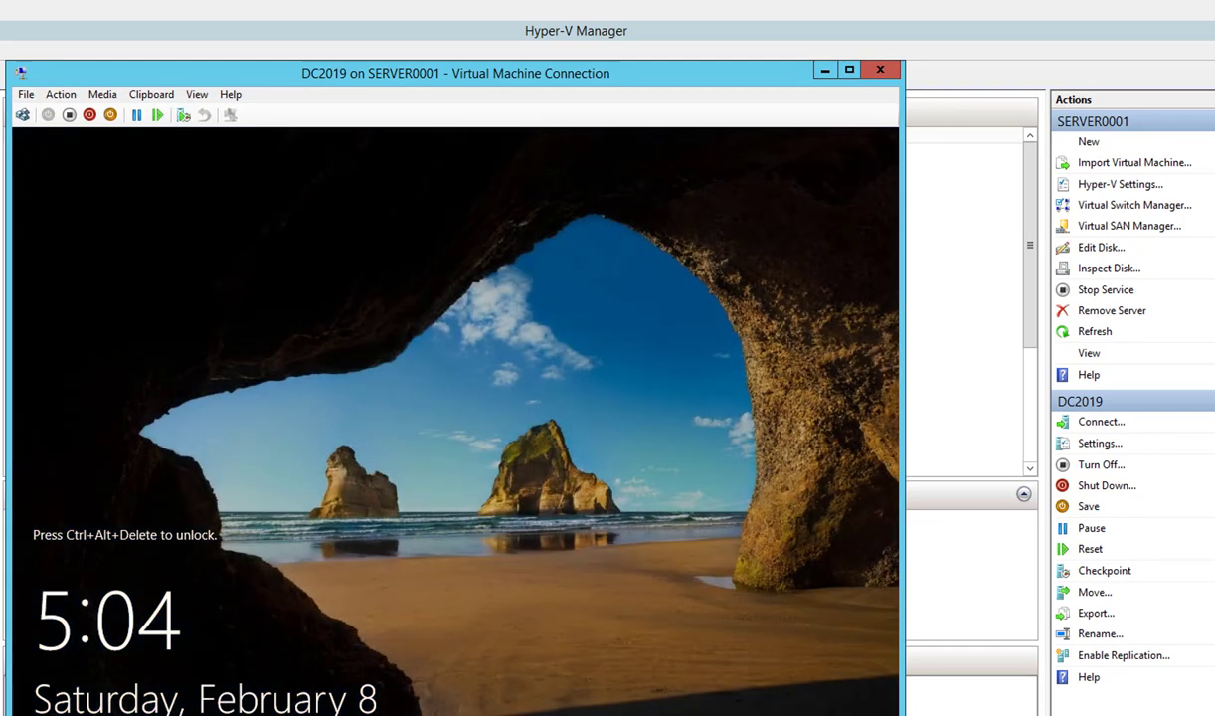
- Send Ctrl+Alt+Delete from the Action menu and sign in as Administrator
{"action": "left_click", "coordinate": [60, 95]}
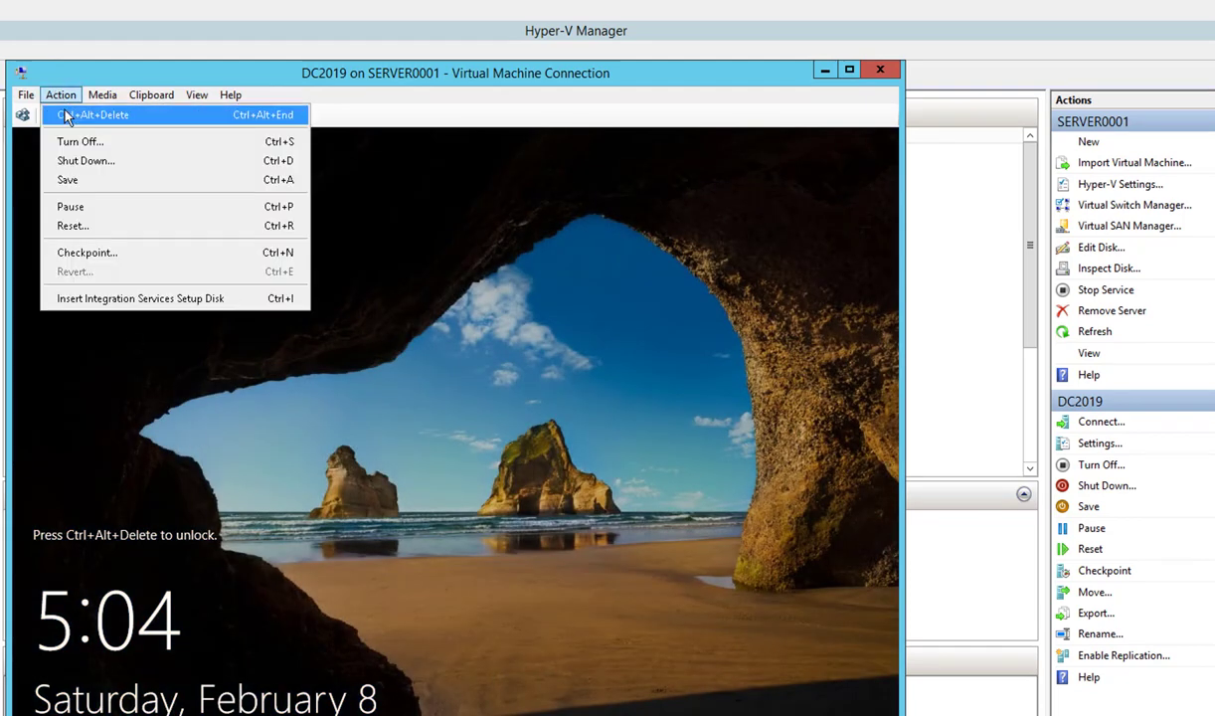
{"action": "left_click", "coordinate": [62, 106]}
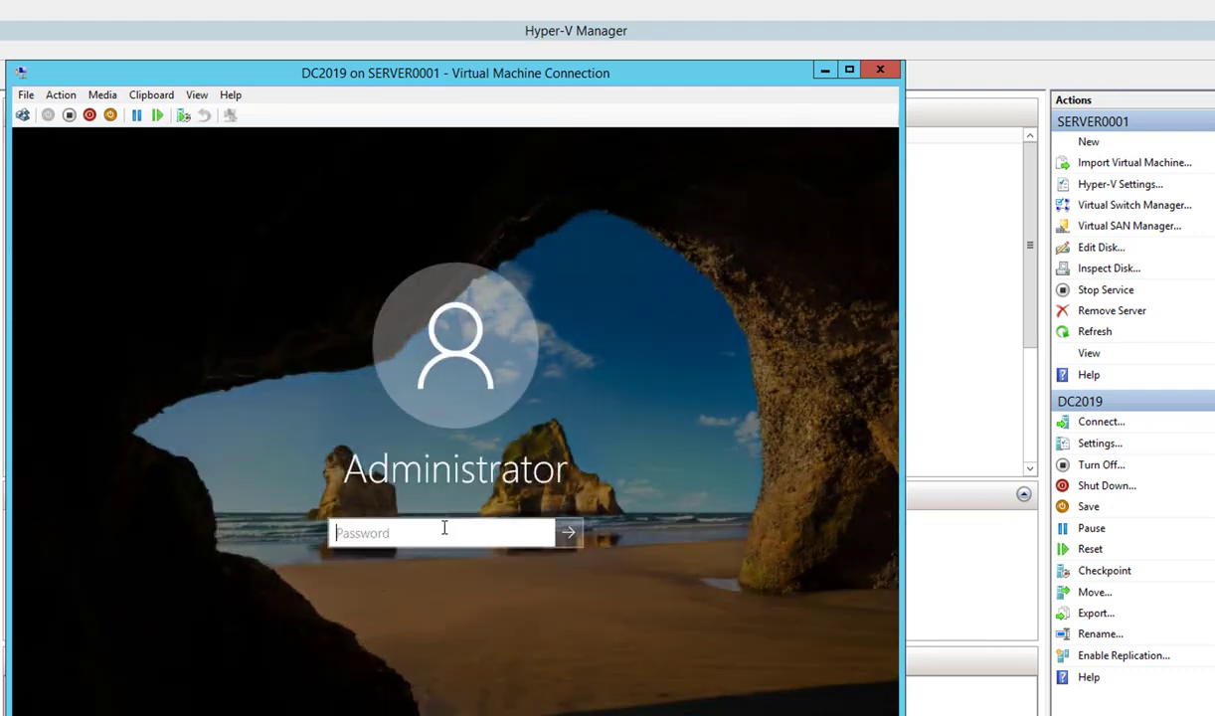
{"action": "type", "text": "••••••••"}
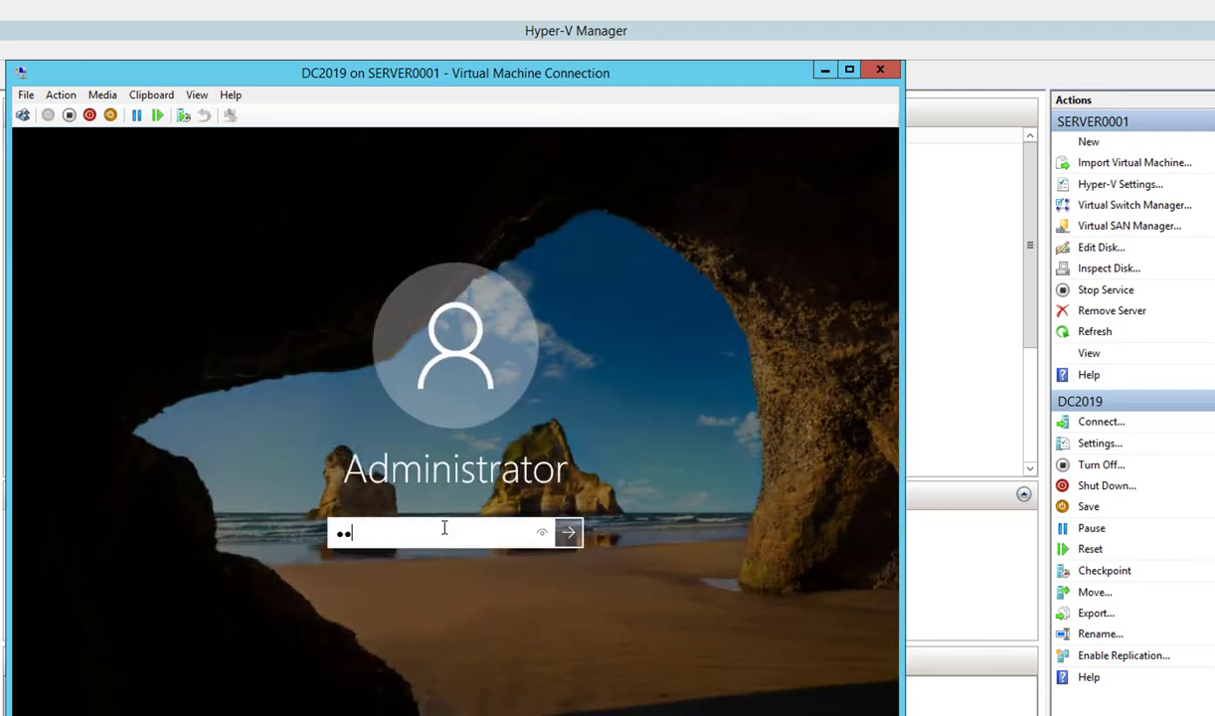
{"action": "key", "text": "Return"}
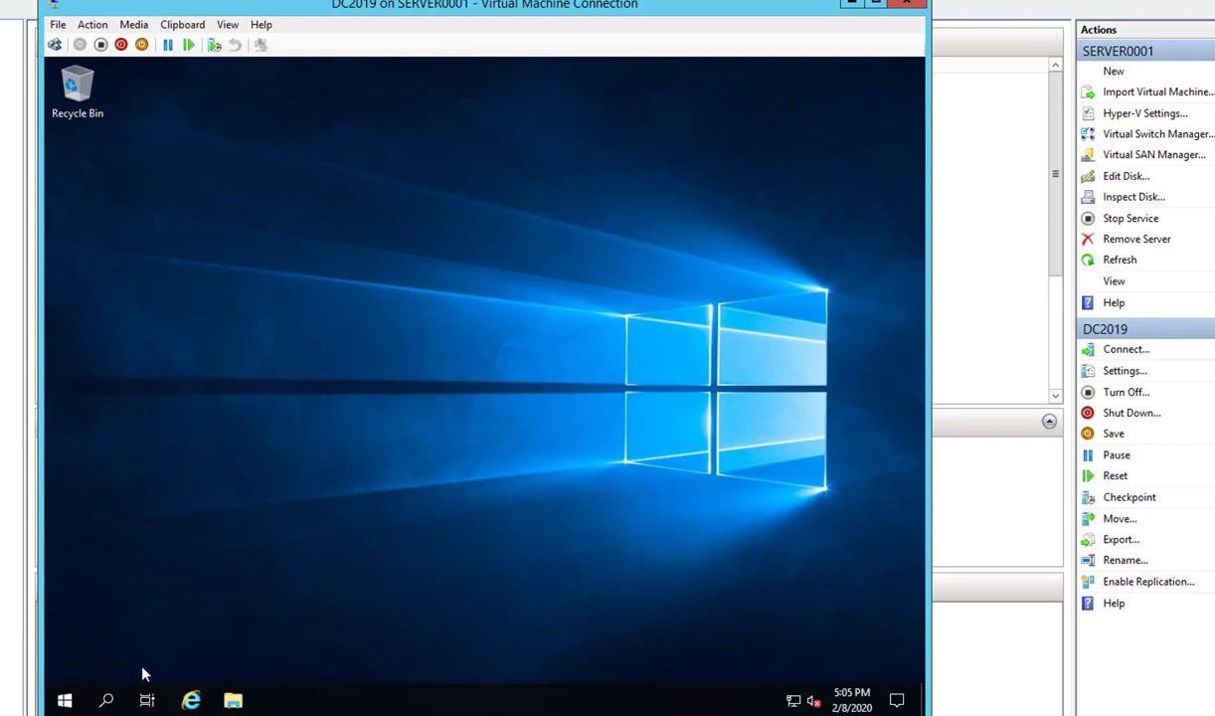
- Allow the server to be discoverable on the network and launch Server Manager
{"action": "left_click", "coordinate": [65, 700]}
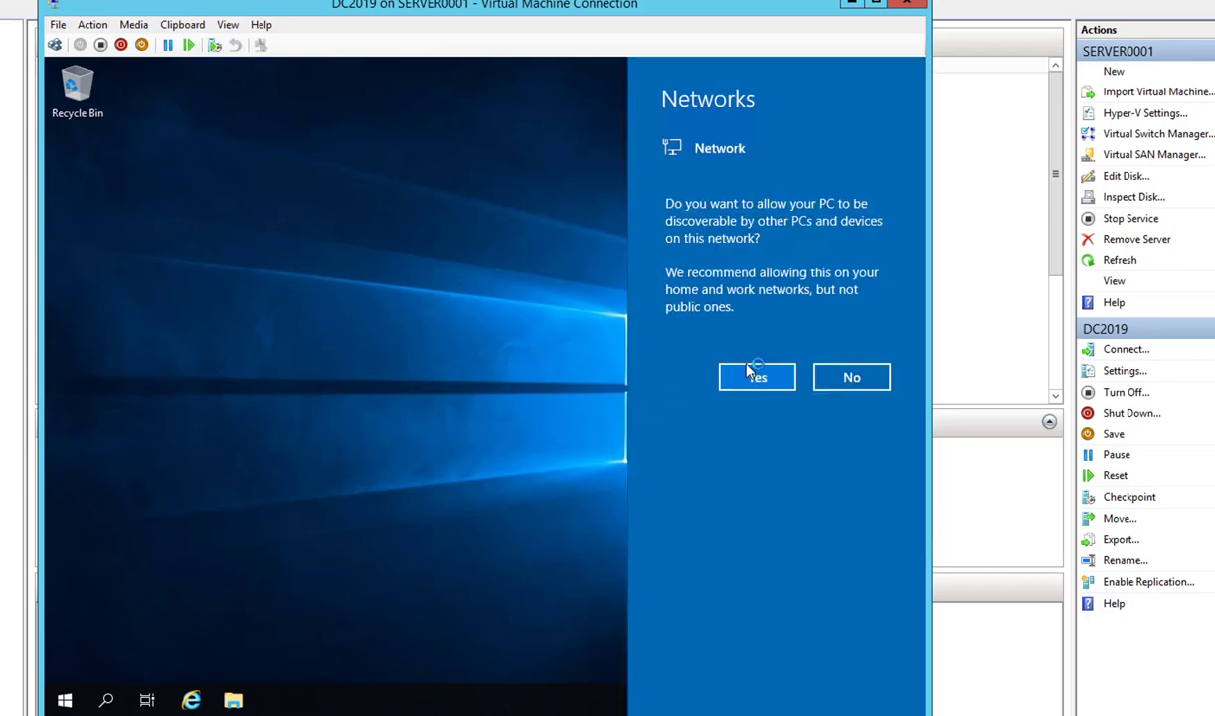
{"action": "left_click", "coordinate": [753, 379]}
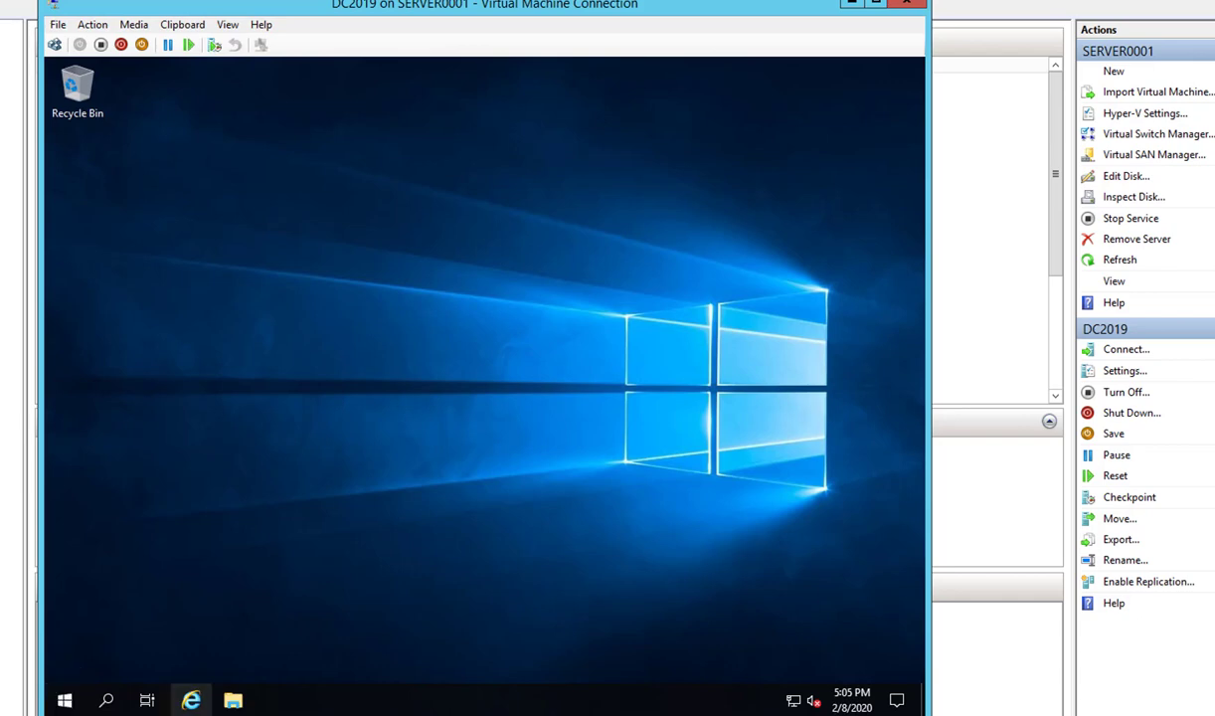
{"action": "key", "text": "super"}
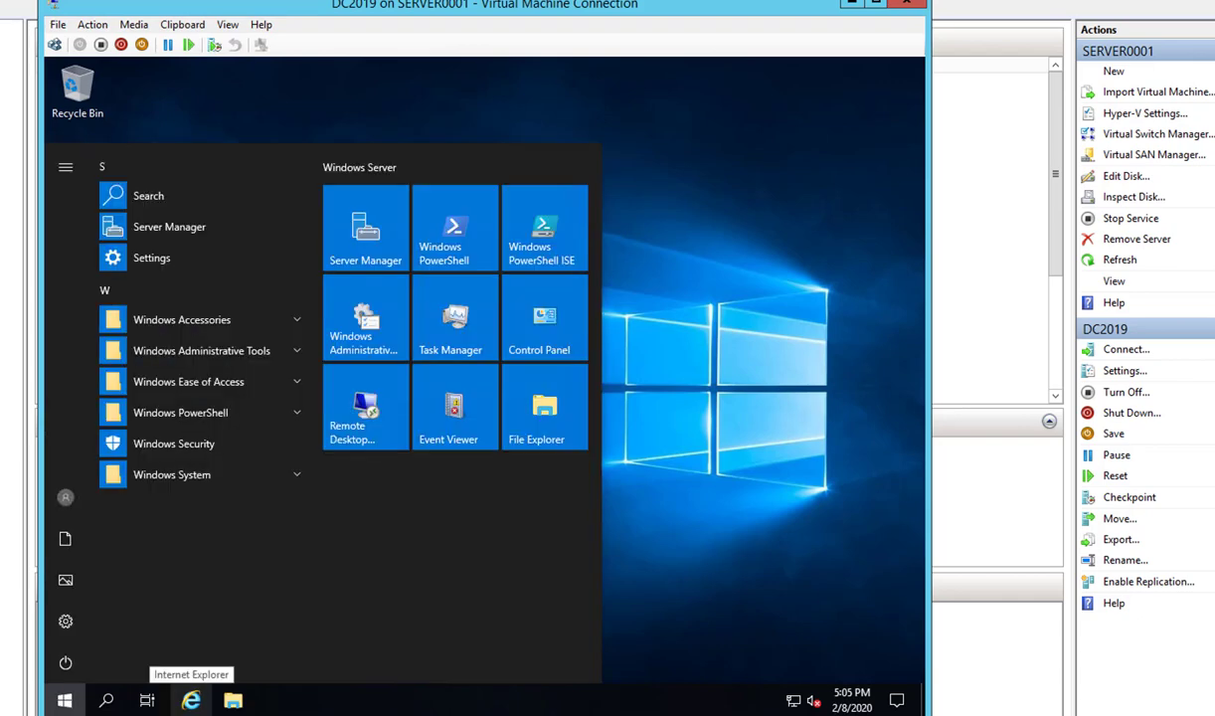
{"action": "left_click", "coordinate": [375, 250]}
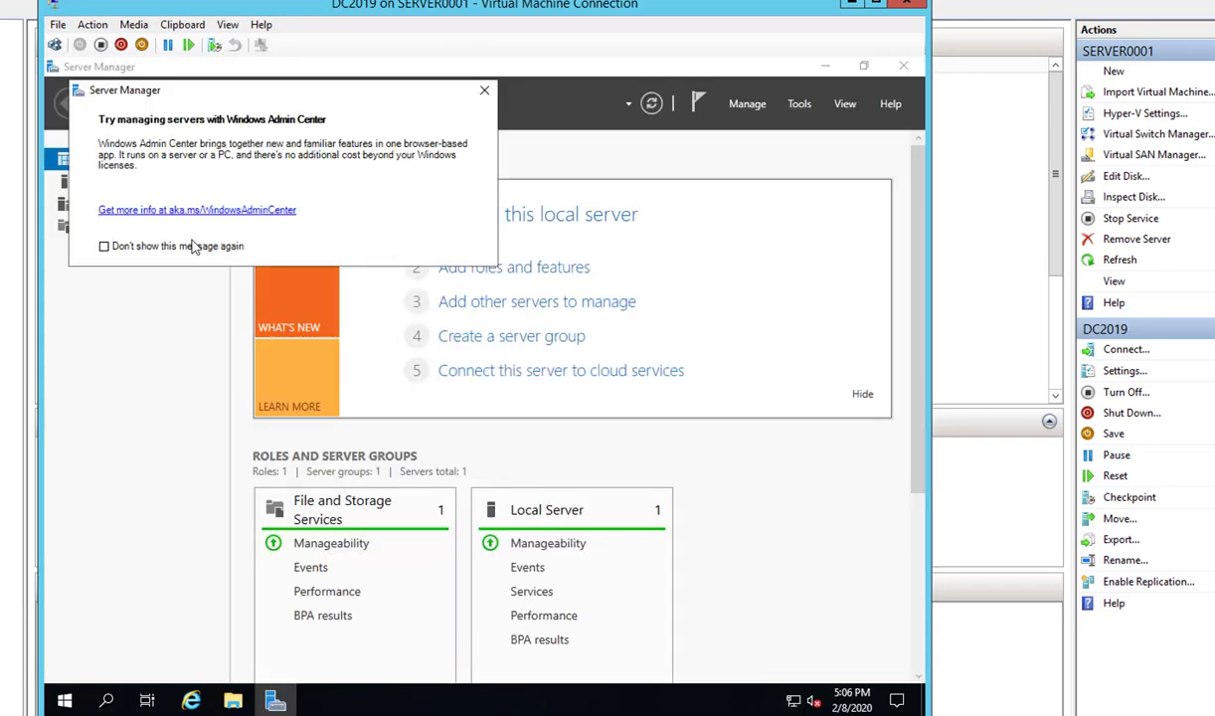
- Turn off the Windows Admin Center prompt for good and close it
{"action": "left_click", "coordinate": [179, 248]}
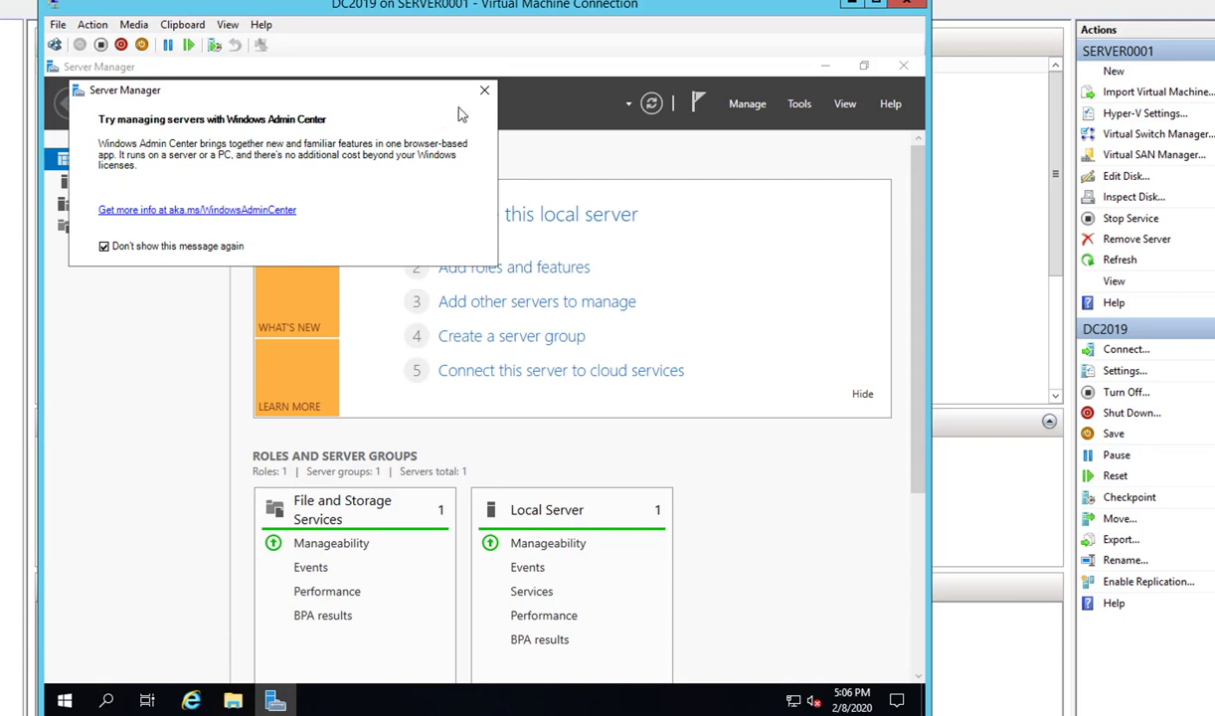
{"action": "left_click", "coordinate": [484, 91]}
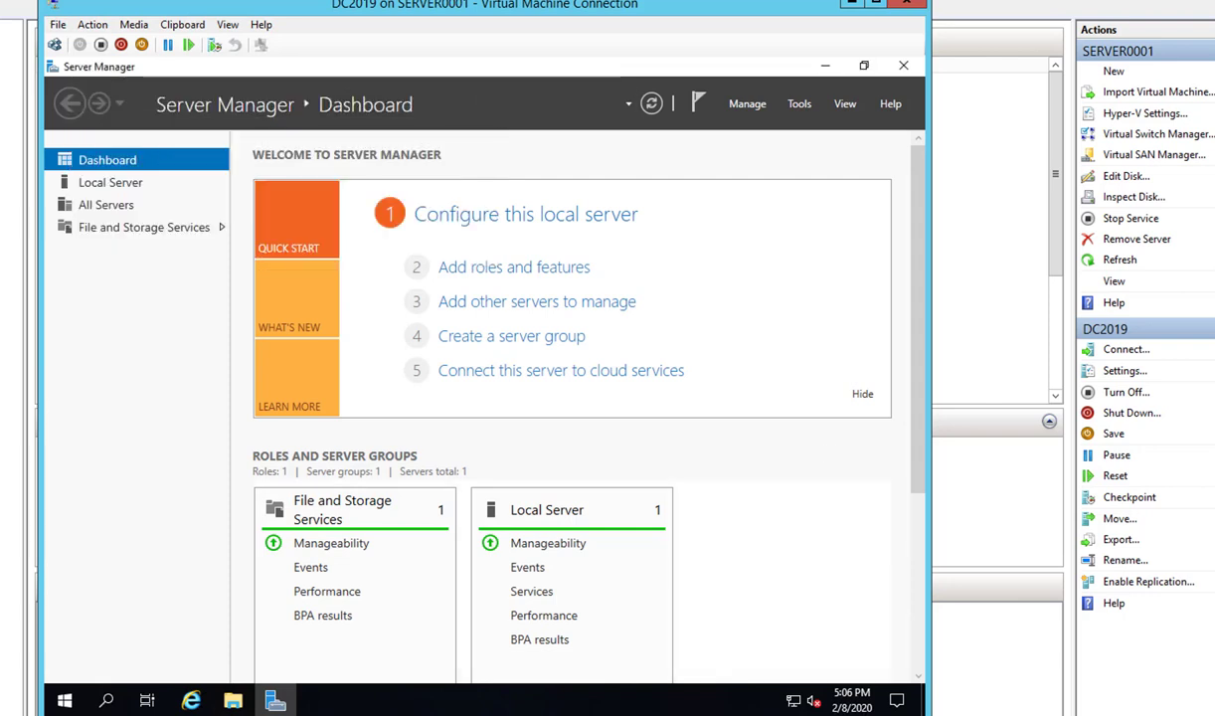
{"action": "left_click", "coordinate": [752, 110]}
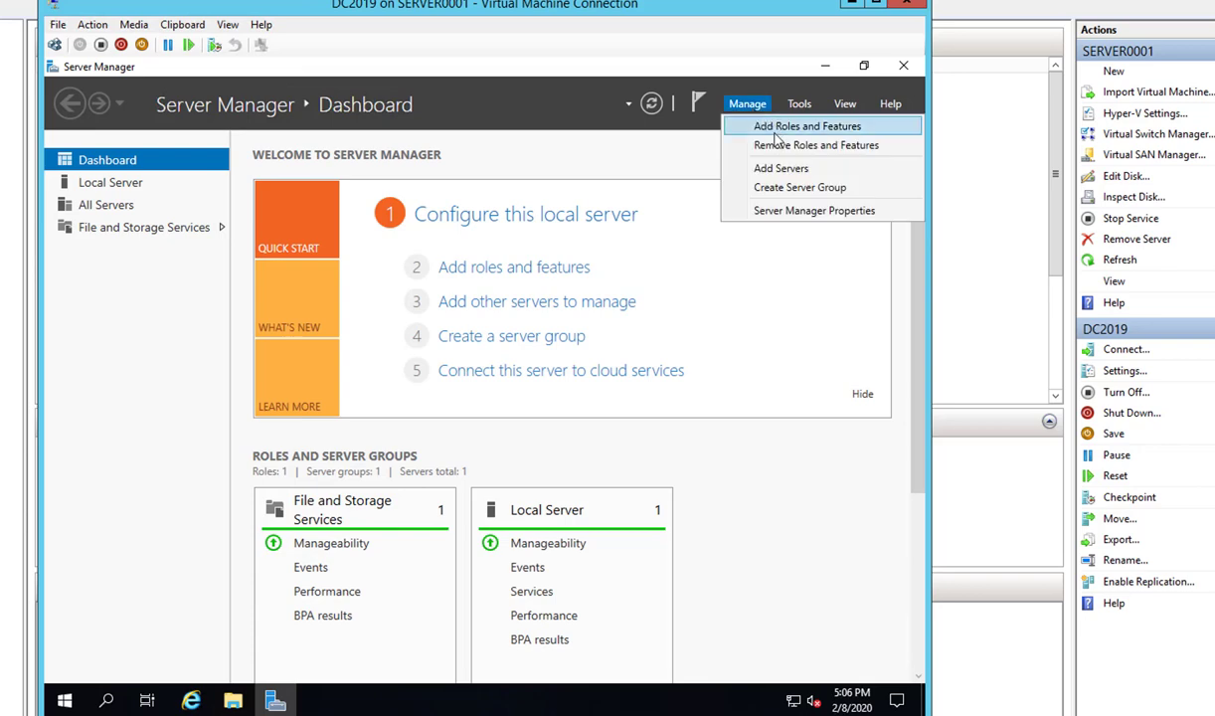
{"action": "left_click", "coordinate": [784, 134]}
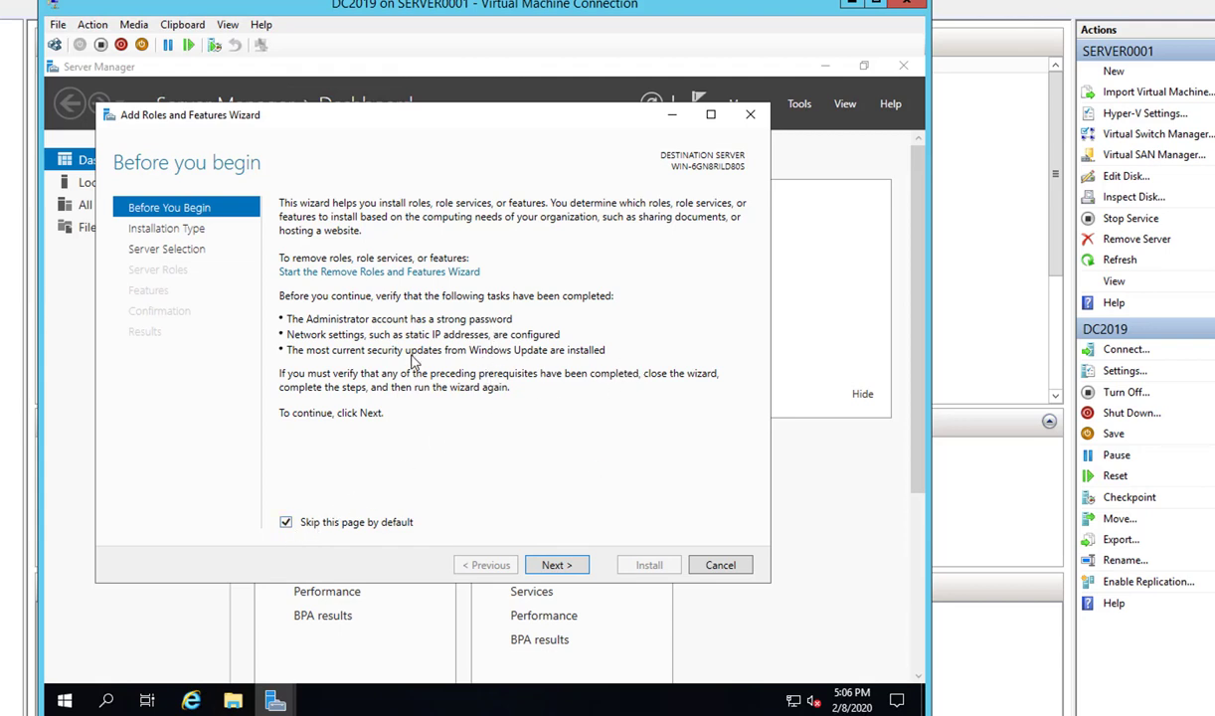
{"action": "left_click", "coordinate": [560, 567]}
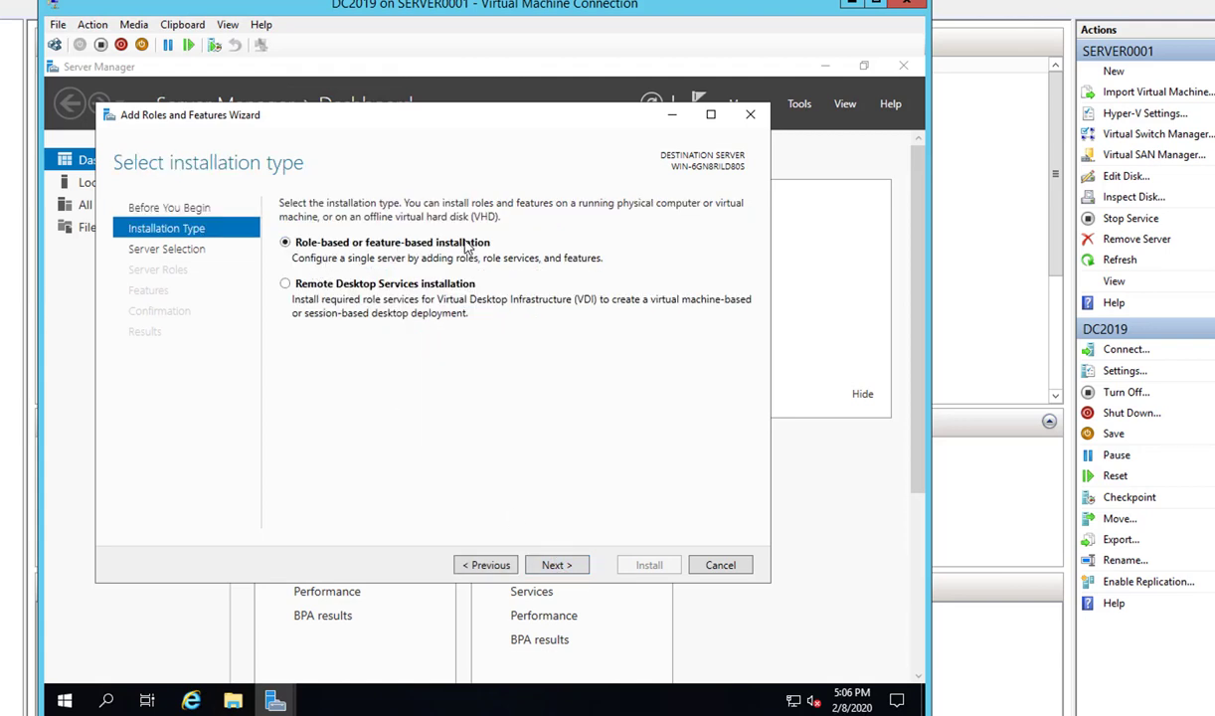
{"action": "left_click", "coordinate": [555, 565]}
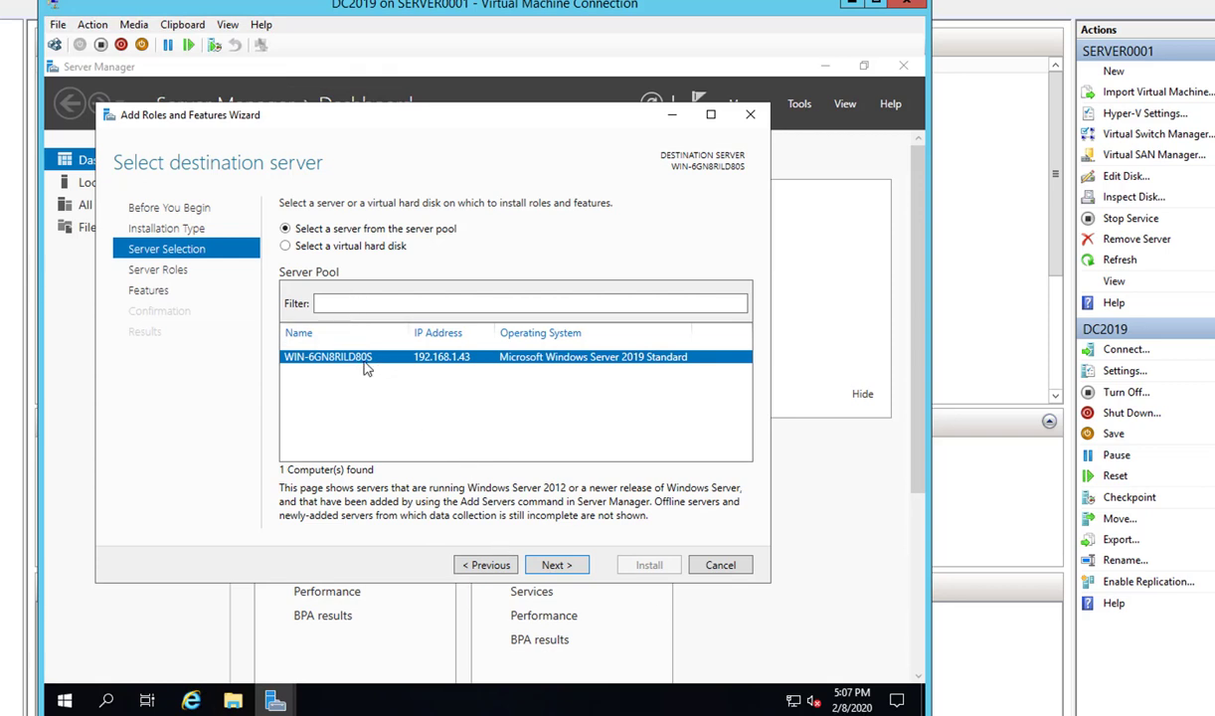
{"action": "left_click", "coordinate": [719, 565]}
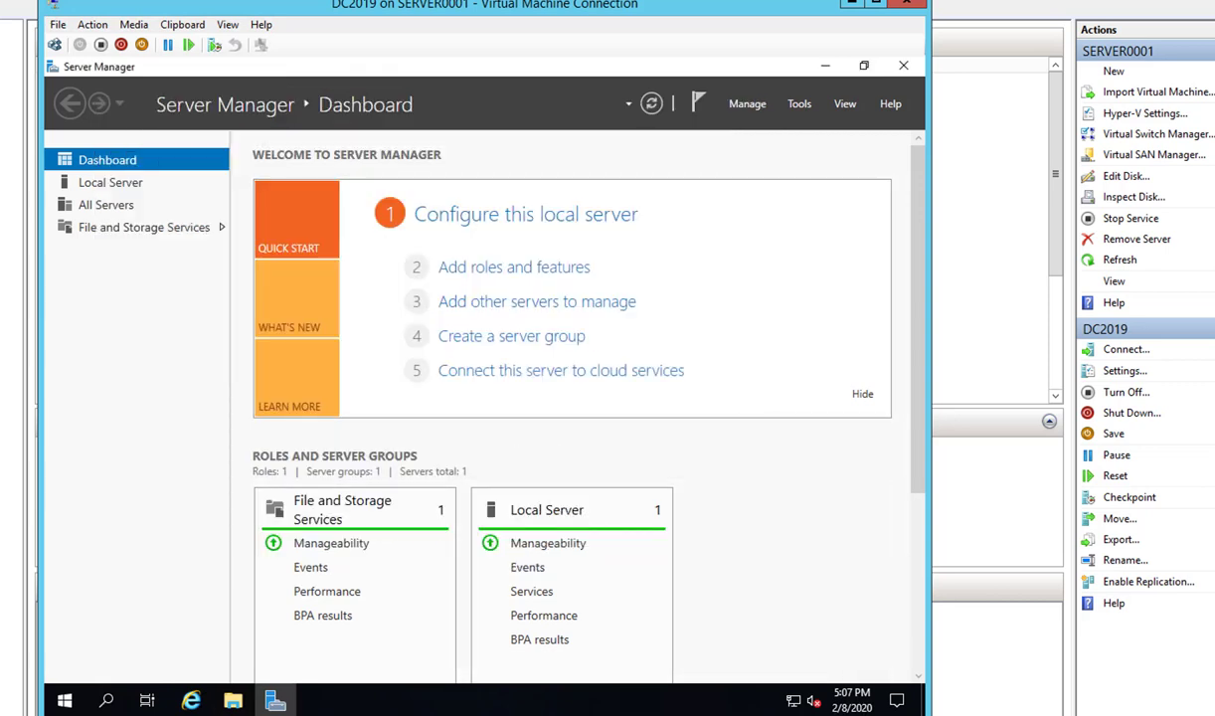
- Find Control Panel through Windows search and open the System page
{"action": "right_click", "coordinate": [64, 700]}
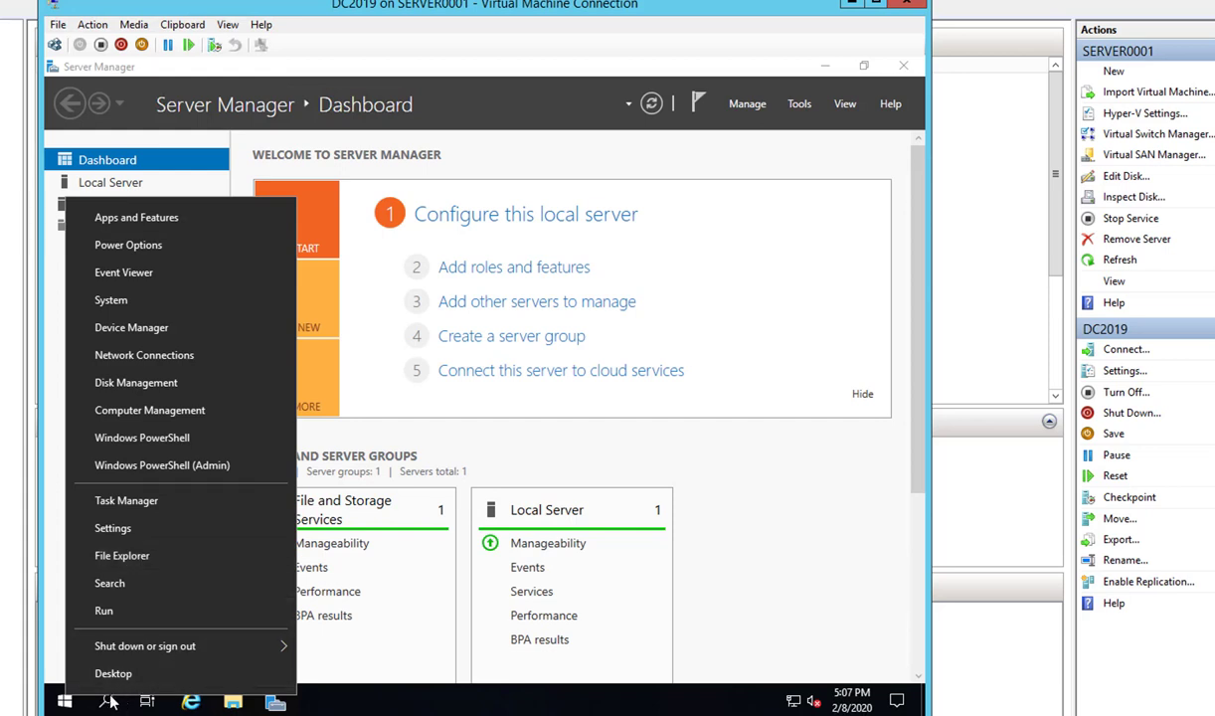
{"action": "left_click", "coordinate": [324, 696]}
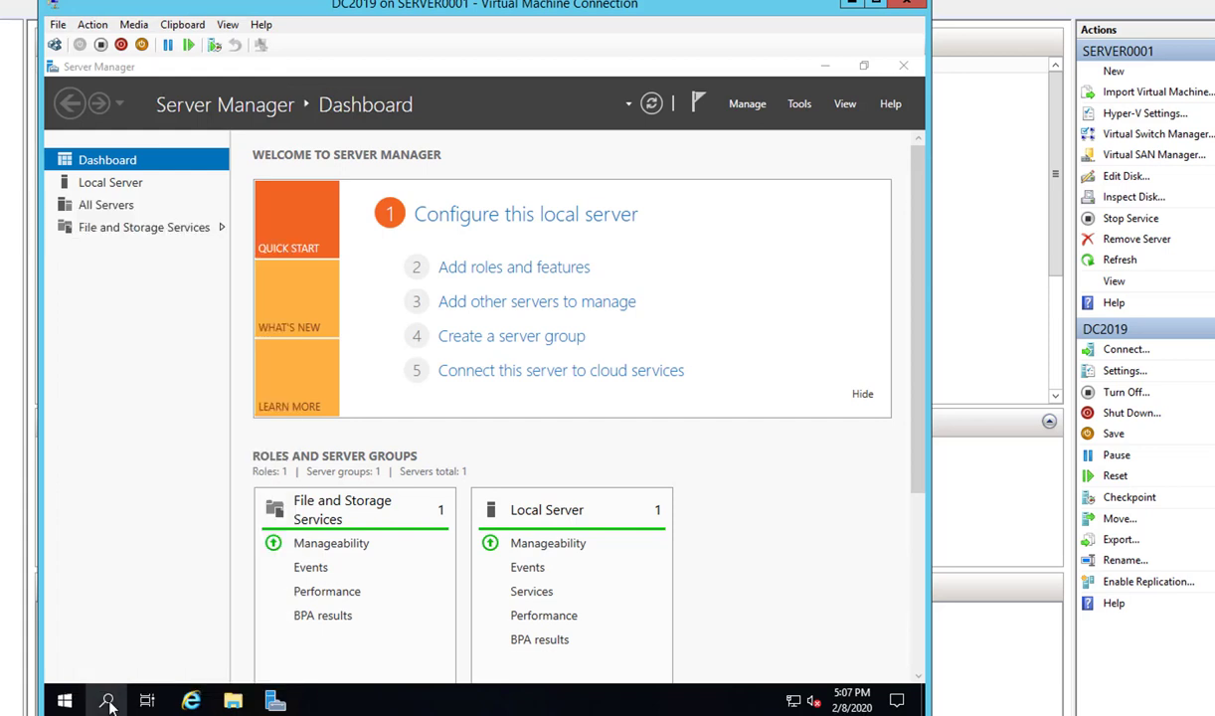
{"action": "left_click", "coordinate": [110, 699]}
{"action": "type", "text": "d"}
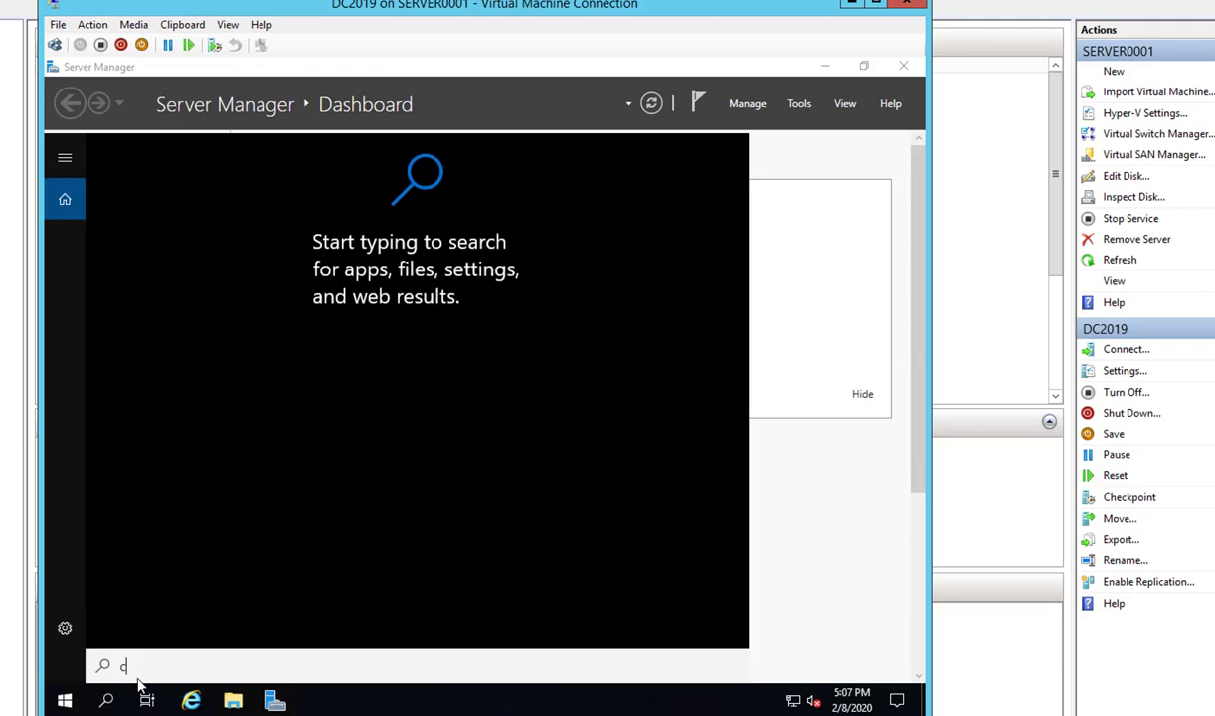
{"action": "type", "text": "ontrol"}
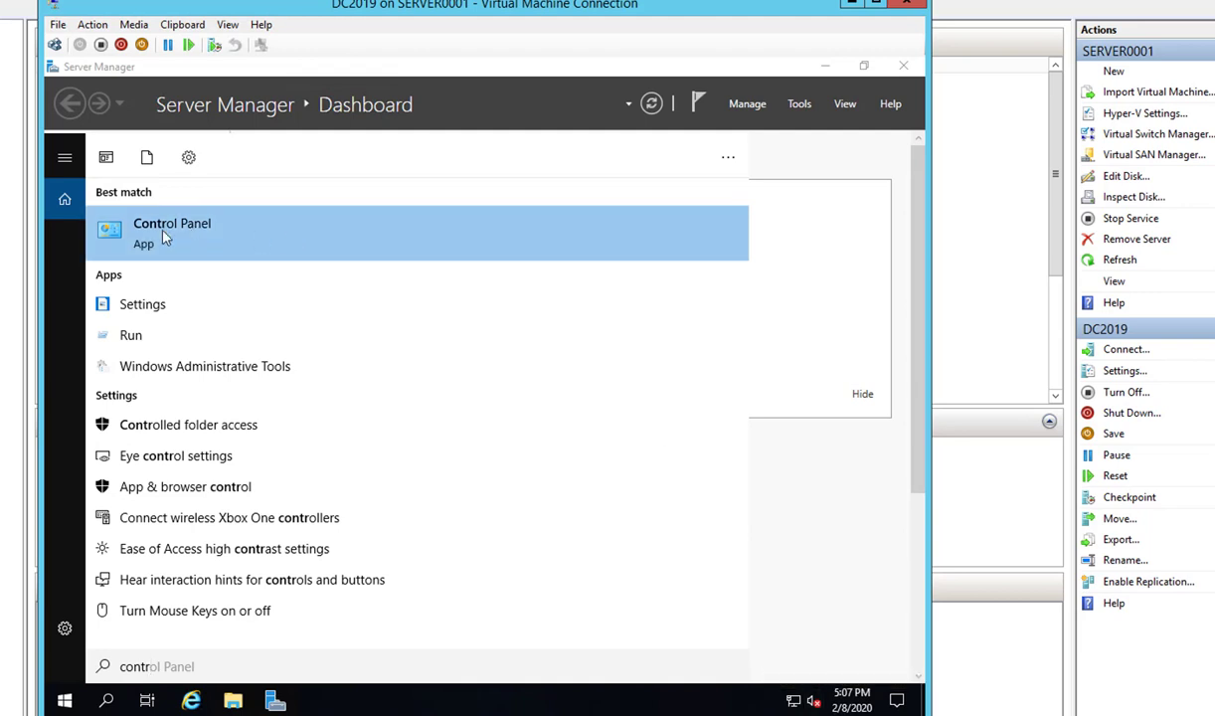
{"action": "left_click", "coordinate": [161, 228]}
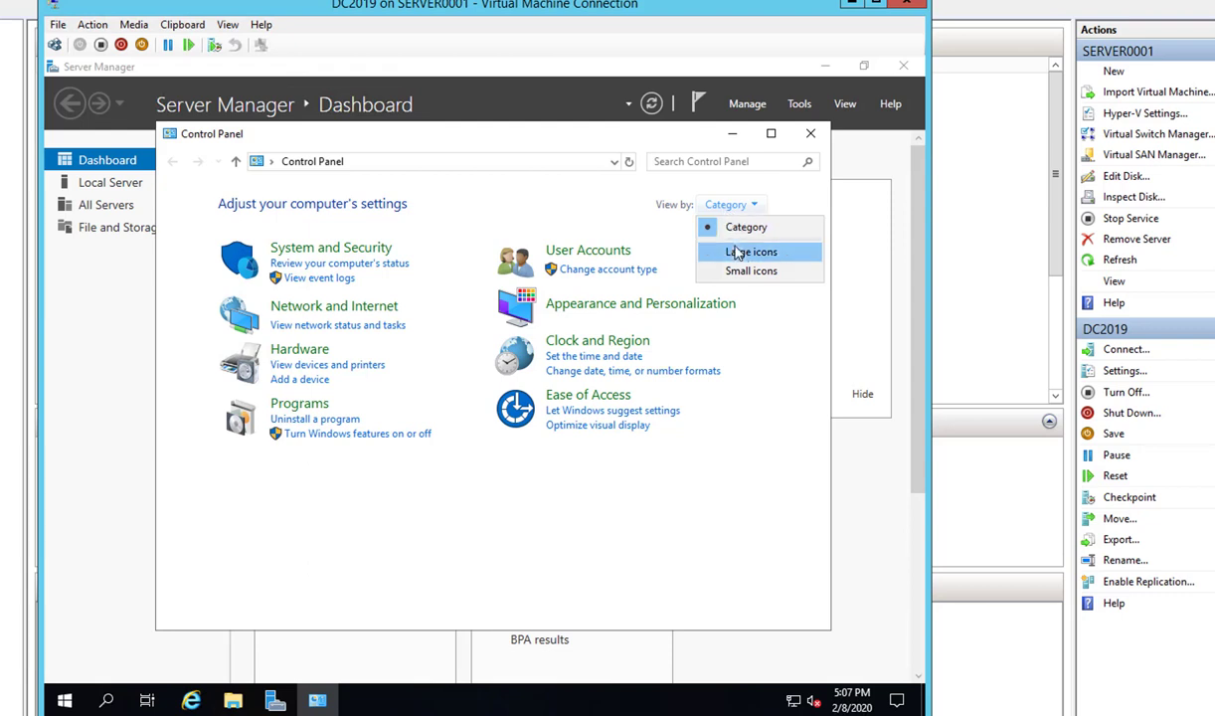
{"action": "left_click", "coordinate": [731, 270]}
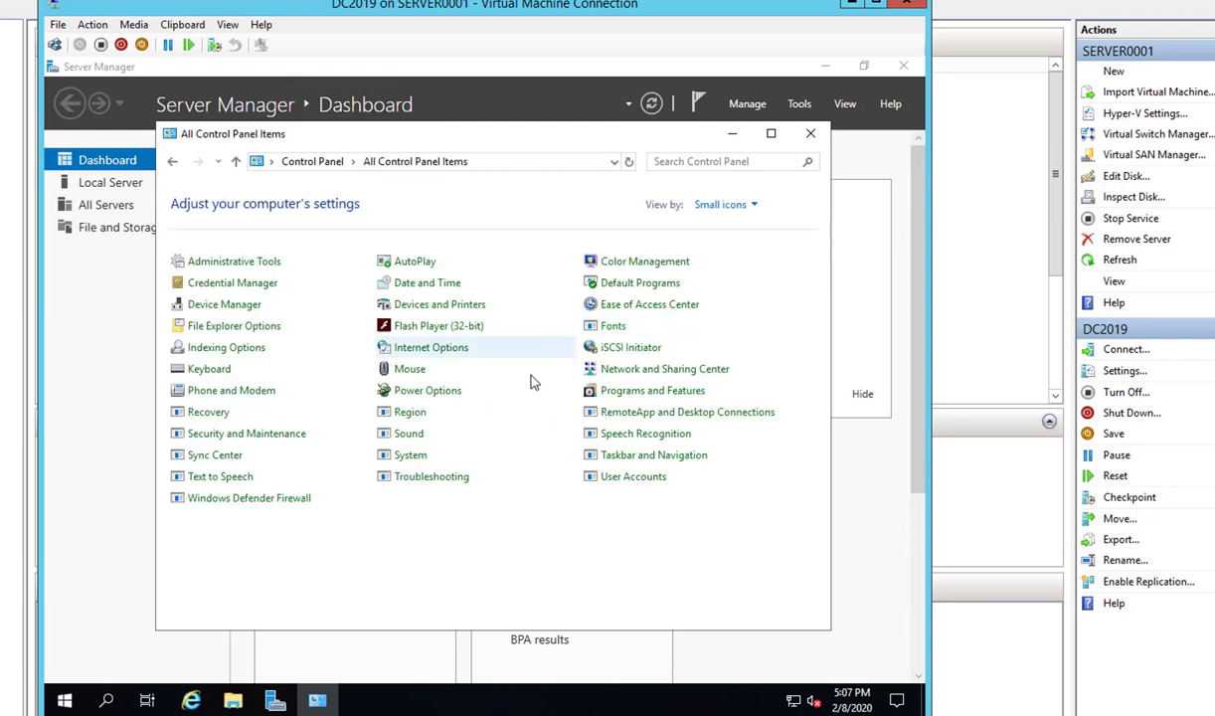
{"action": "left_click", "coordinate": [411, 457]}
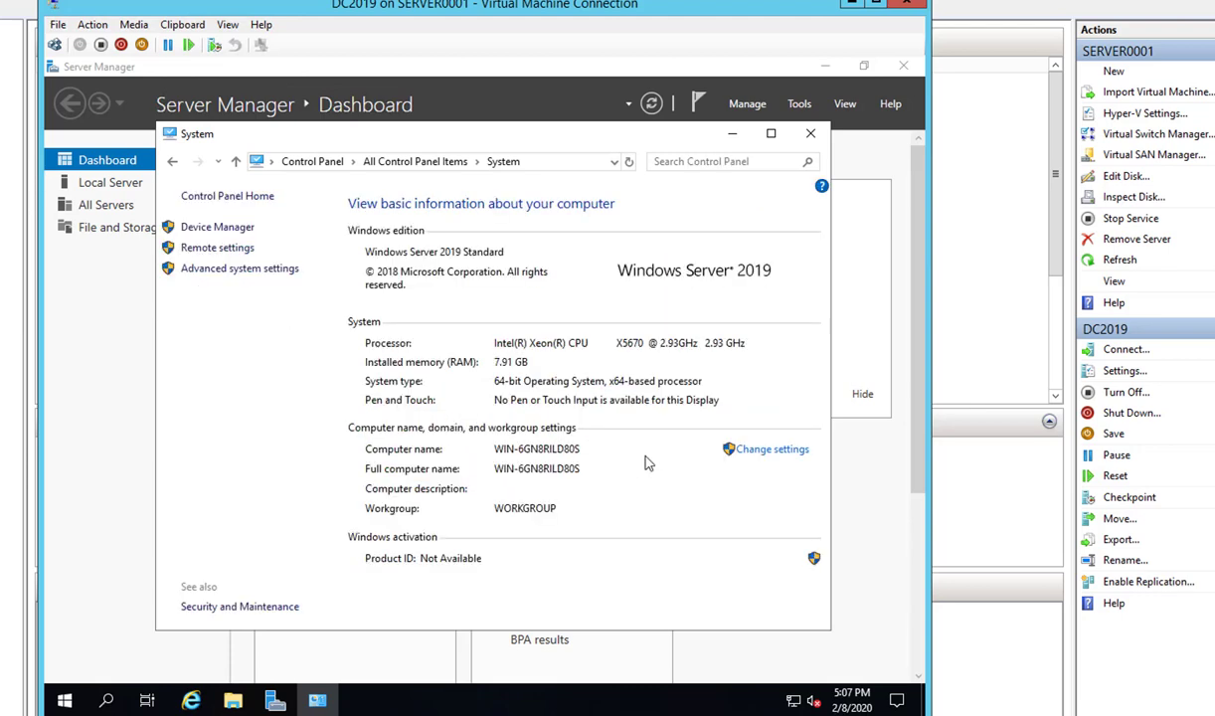
- Rename the computer to DC2019 and restart the VM to apply it
{"action": "left_click", "coordinate": [765, 458]}
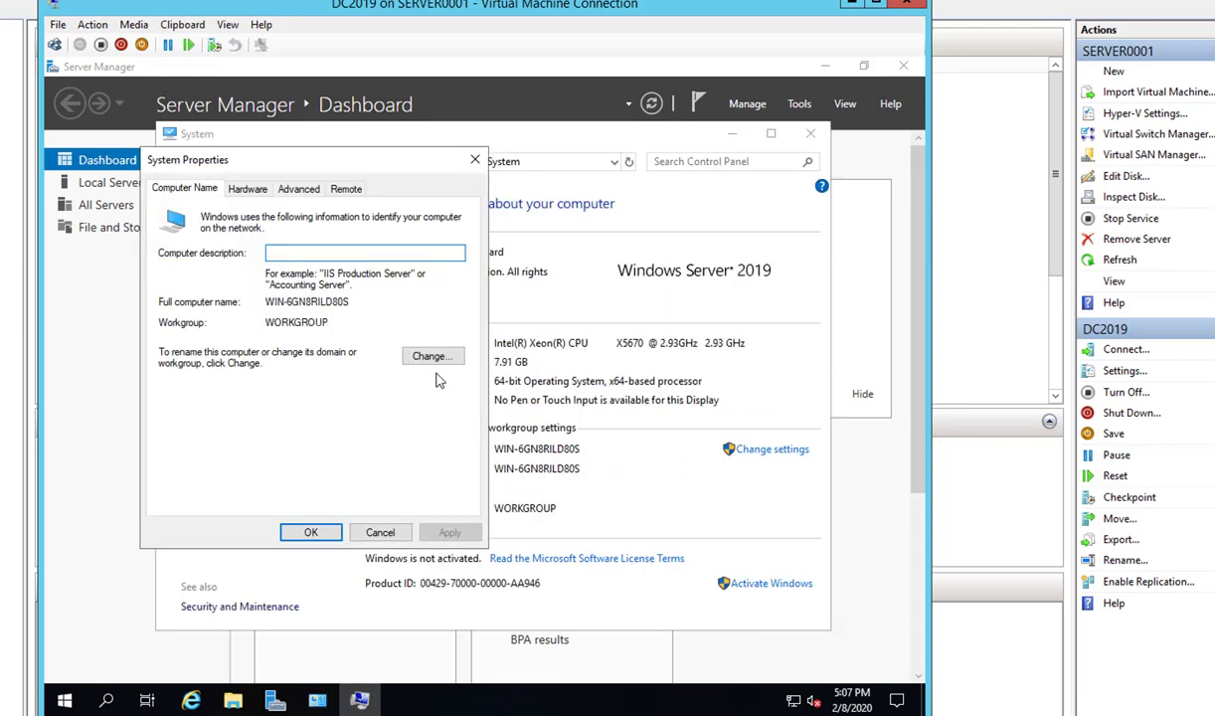
{"action": "left_click", "coordinate": [438, 356]}
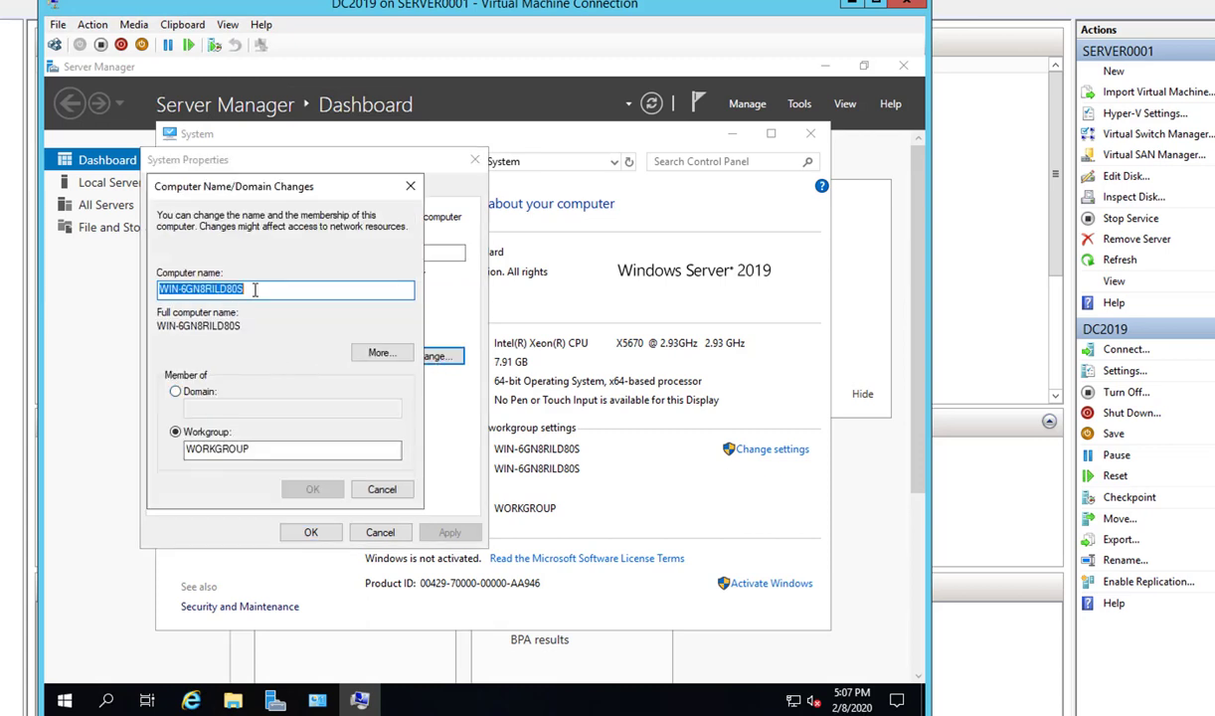
{"action": "type", "text": "DC"}
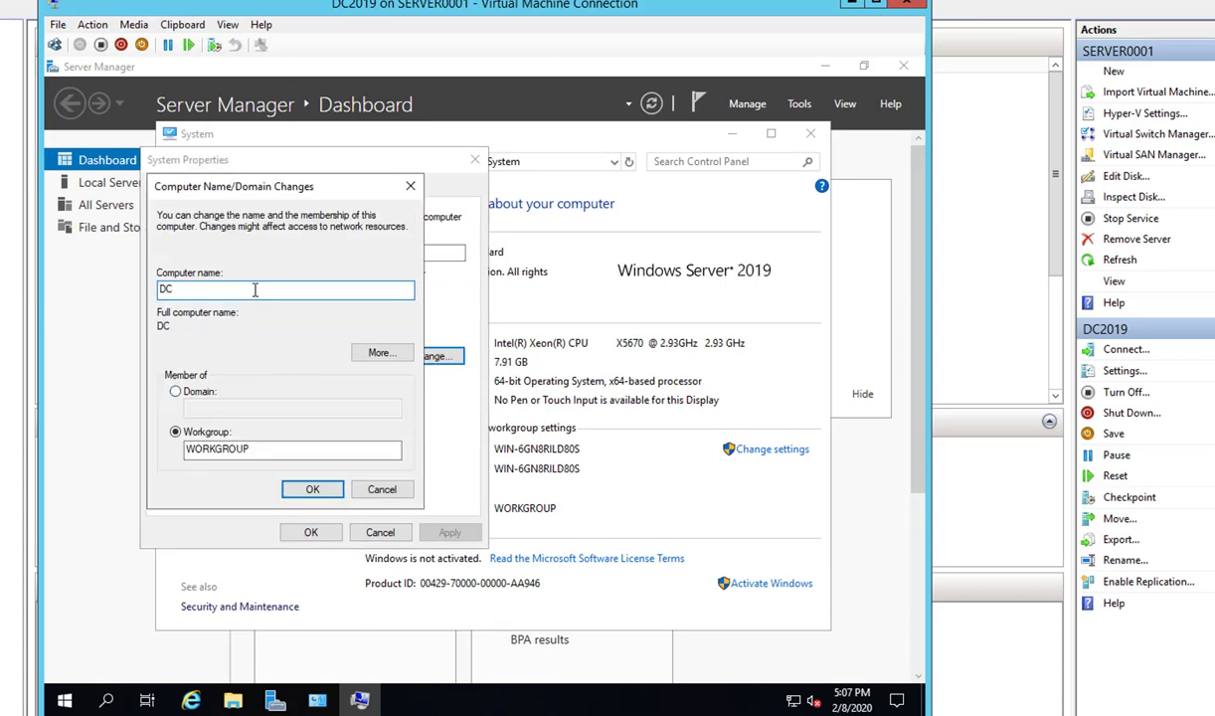
{"action": "type", "text": "291"}
{"action": "left_click", "coordinate": [309, 491]}
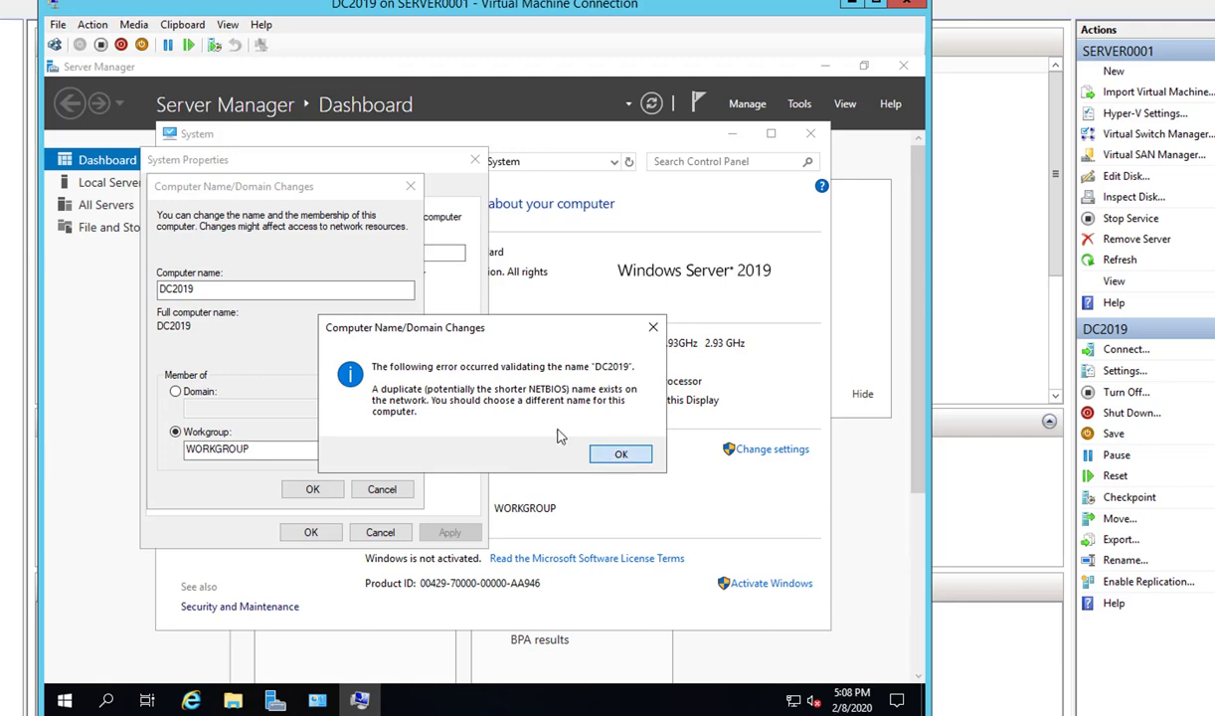
{"action": "left_click", "coordinate": [620, 455]}
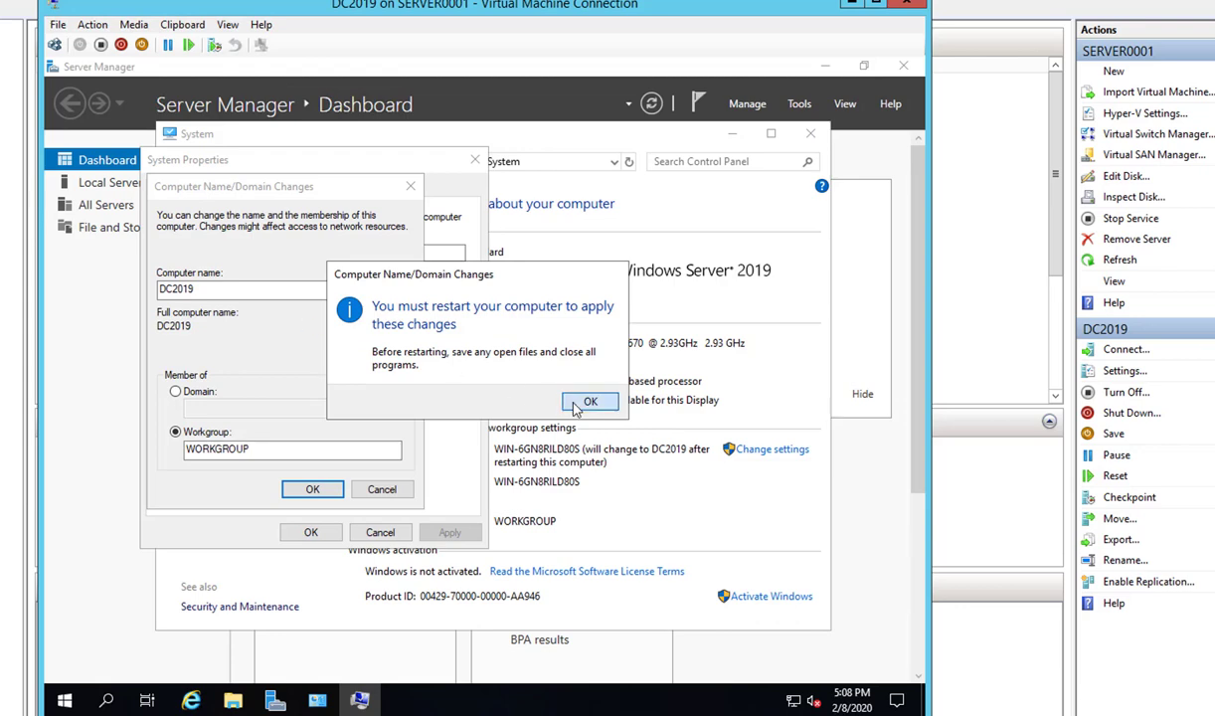
{"action": "left_click", "coordinate": [586, 401]}
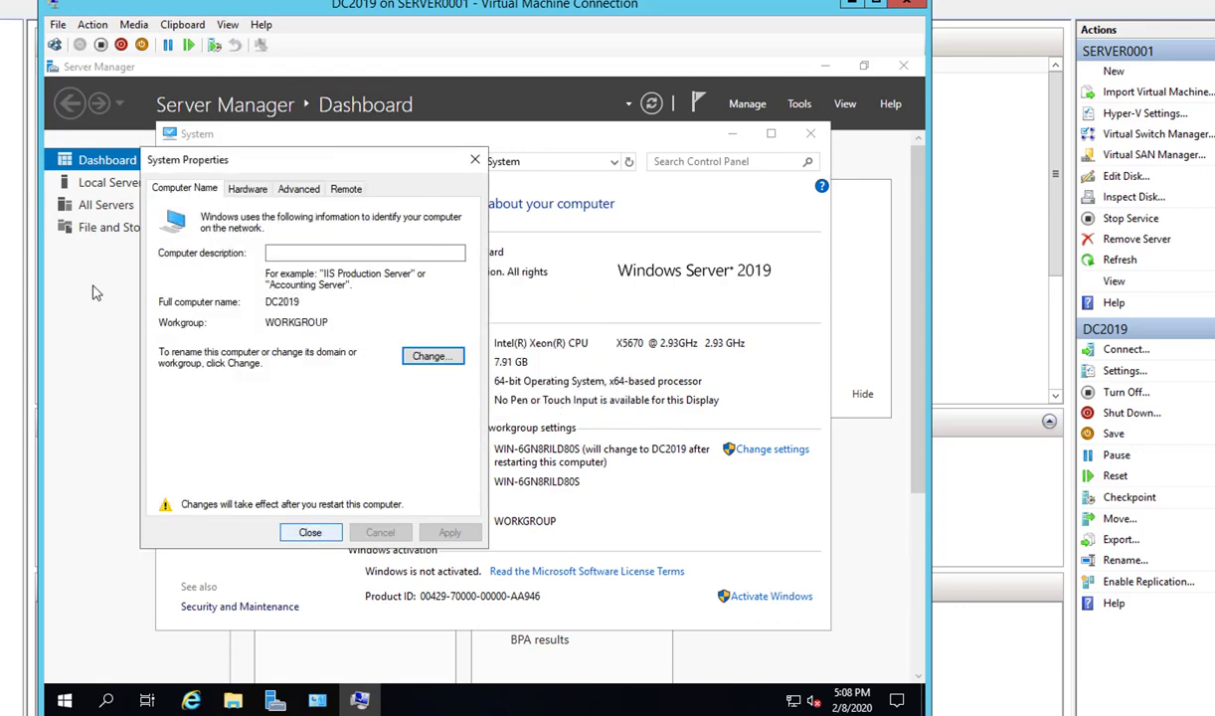
{"action": "left_click", "coordinate": [20, 254]}
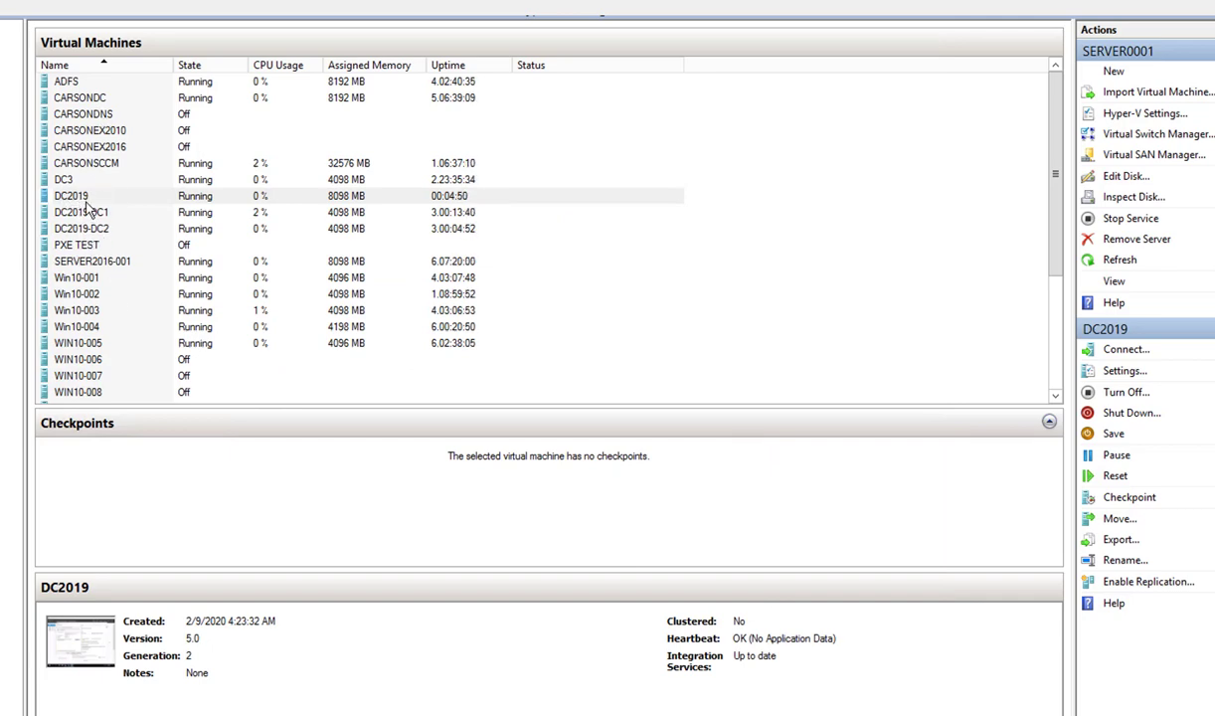
{"action": "double_click", "coordinate": [82, 196]}
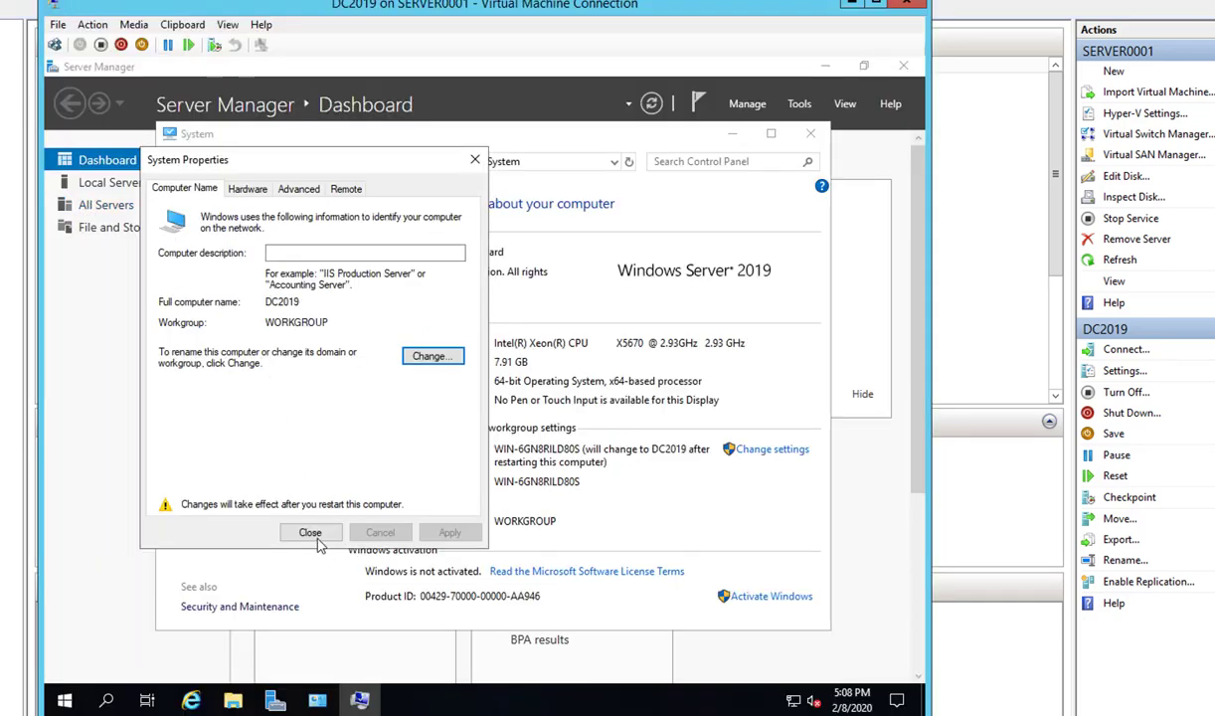
{"action": "left_click", "coordinate": [309, 532]}
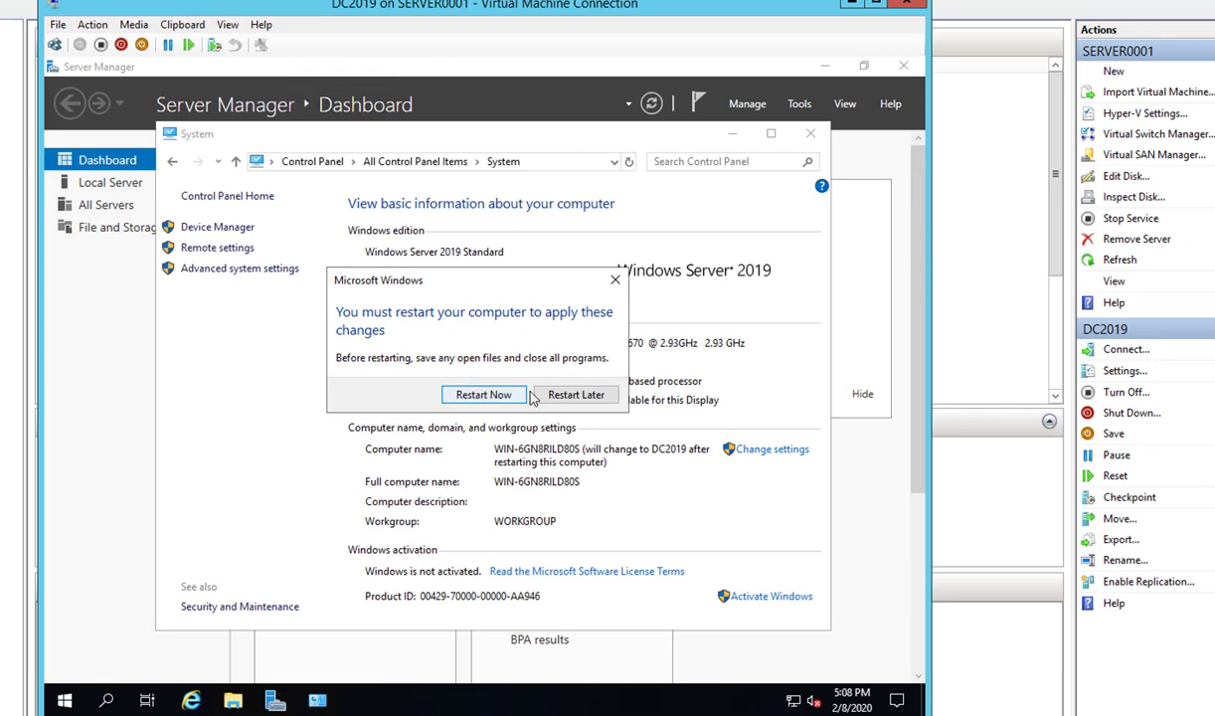
{"action": "left_click", "coordinate": [484, 393]}
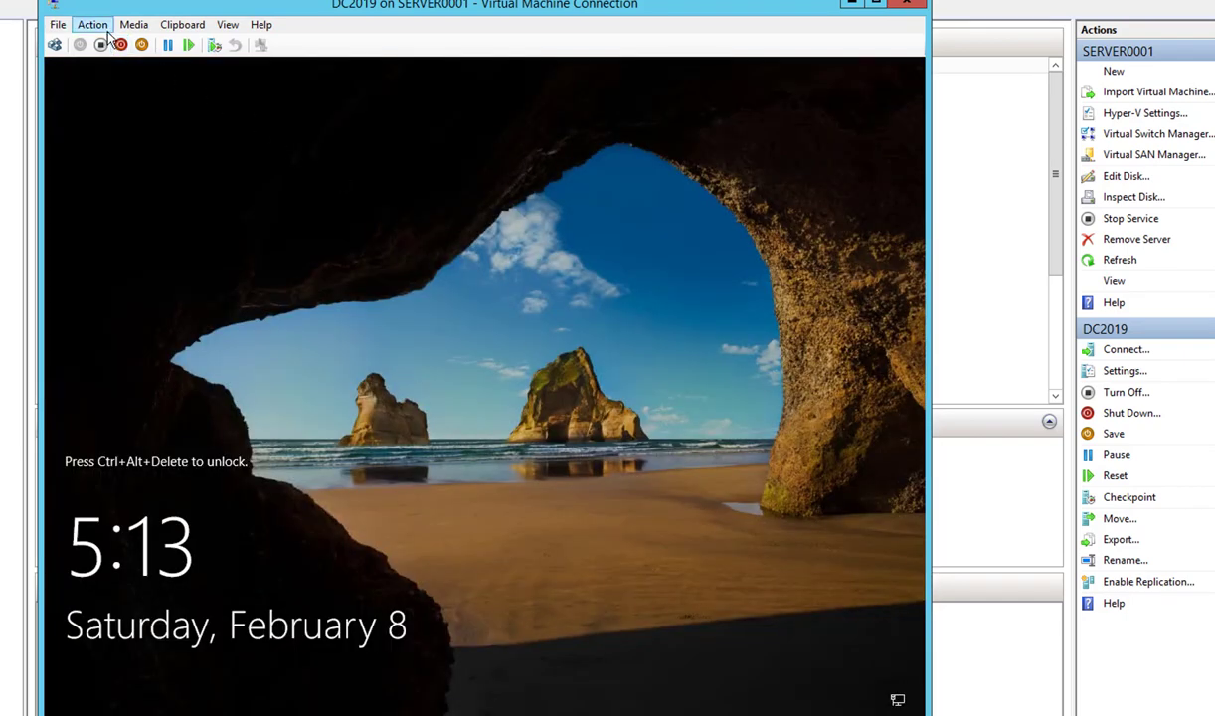
- Send Ctrl+Alt+Delete to the renamed DC2019 and sign back in with the Administrator password
{"action": "left_click", "coordinate": [105, 30]}
{"action": "left_click", "coordinate": [108, 43]}
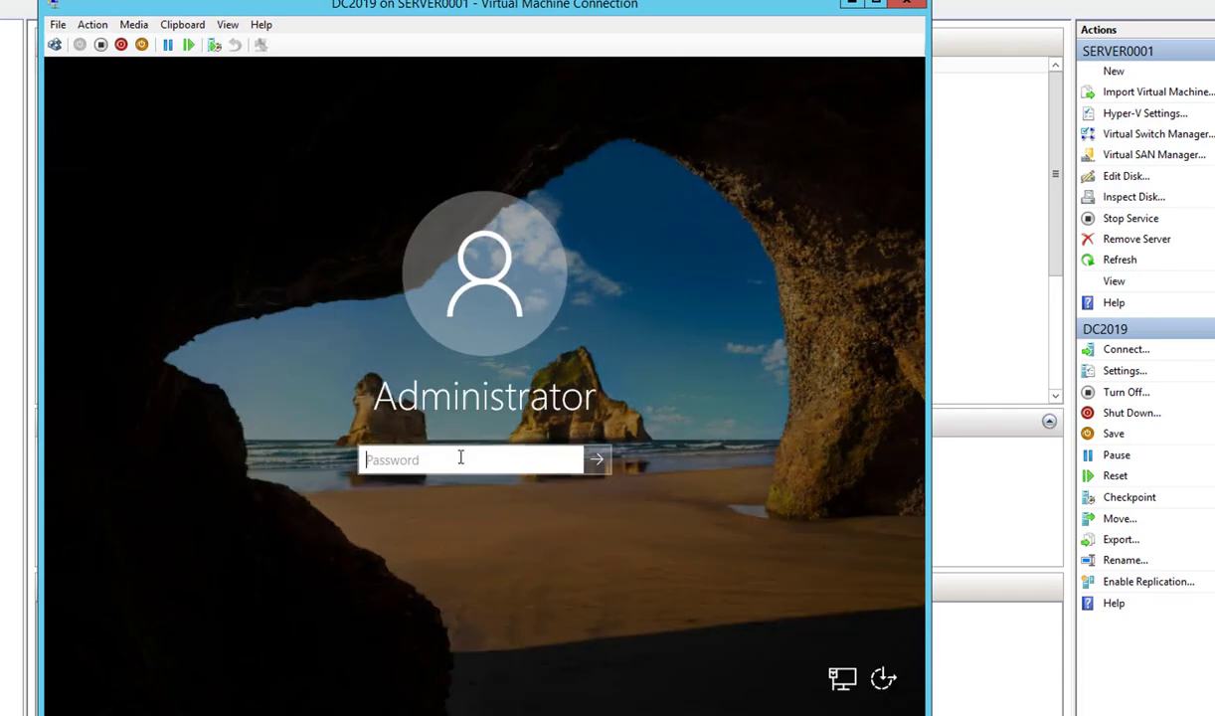
{"action": "type", "text": "••"}
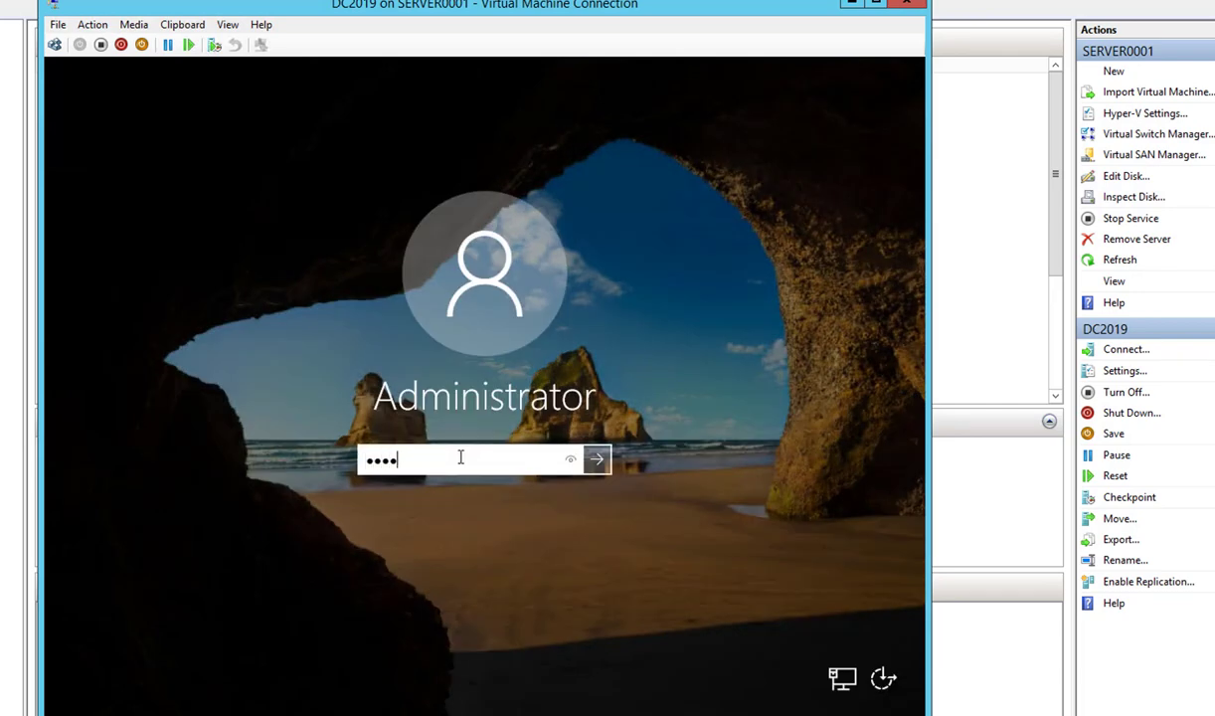
{"action": "key", "text": "Return"}
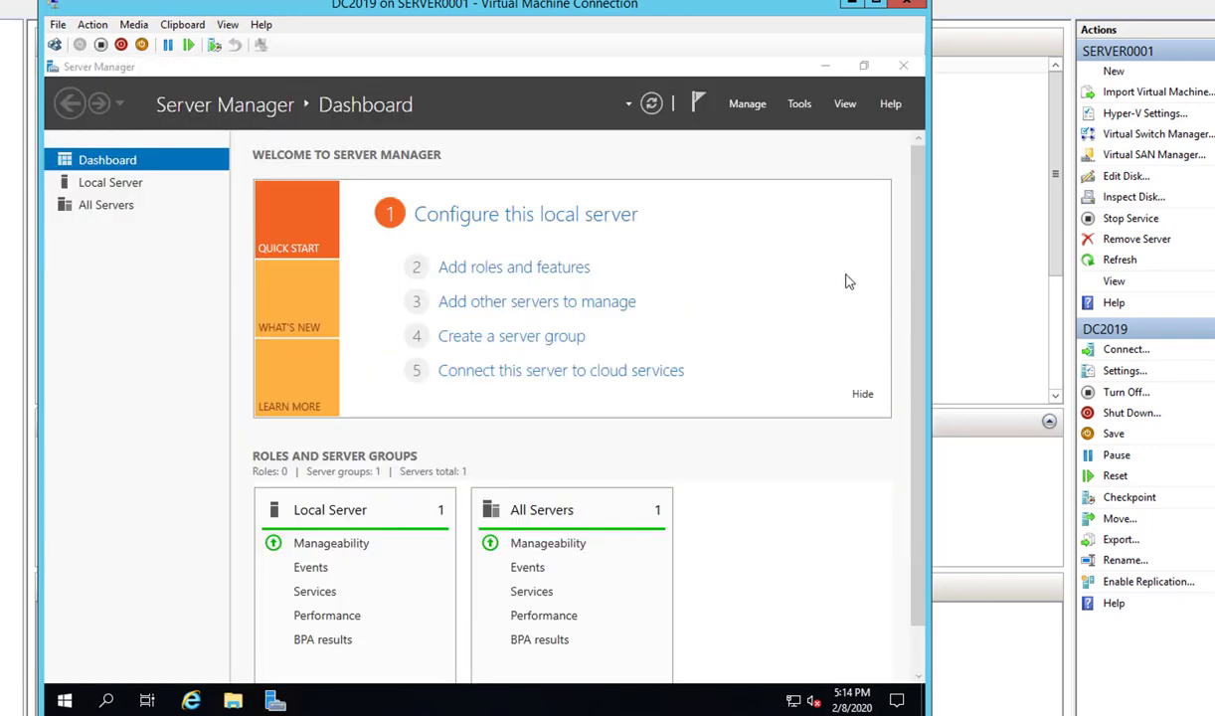
- Start the Add Roles and Features Wizard with role-based installation targeting DC2019
{"action": "left_click", "coordinate": [753, 107]}
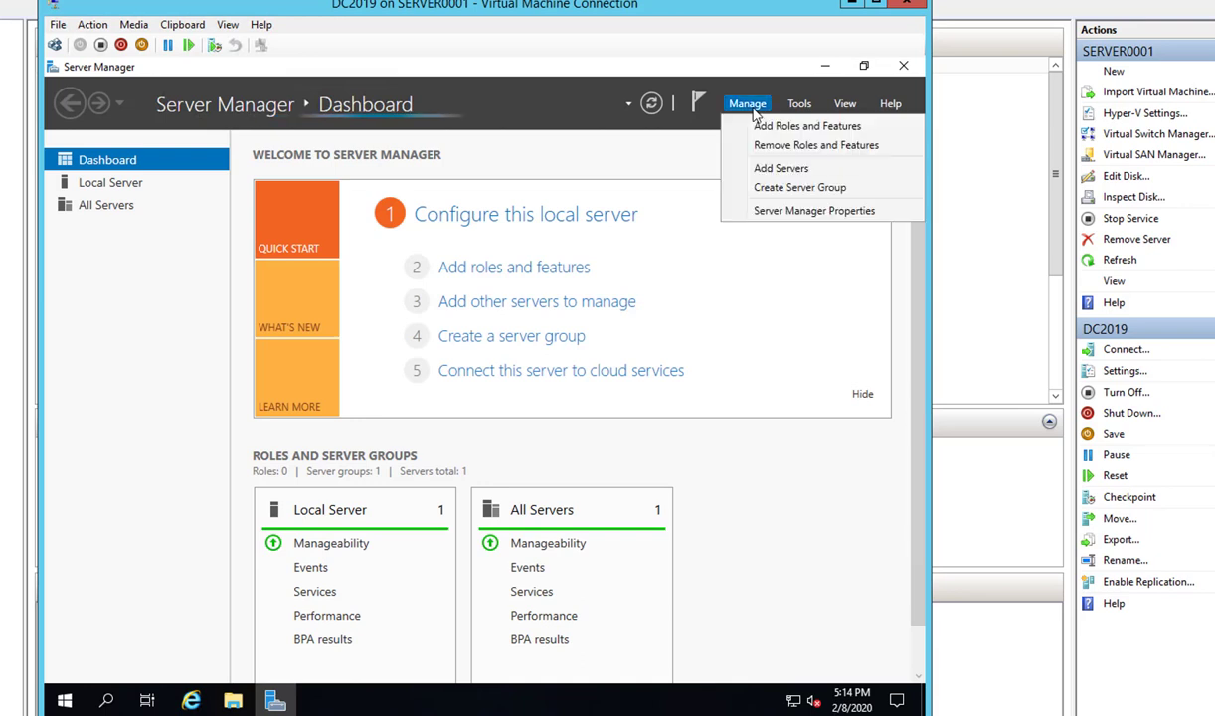
{"action": "left_click", "coordinate": [753, 107]}
{"action": "left_click", "coordinate": [753, 107]}
{"action": "left_click", "coordinate": [763, 128]}
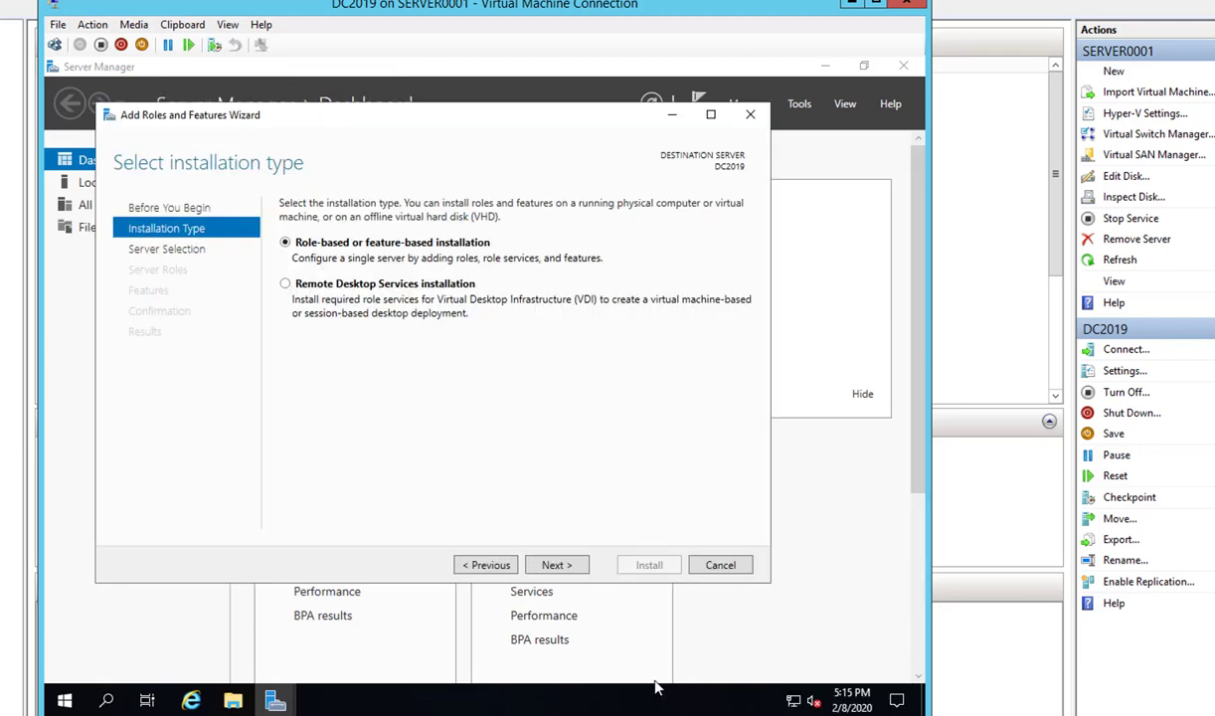
{"action": "left_click", "coordinate": [557, 565]}
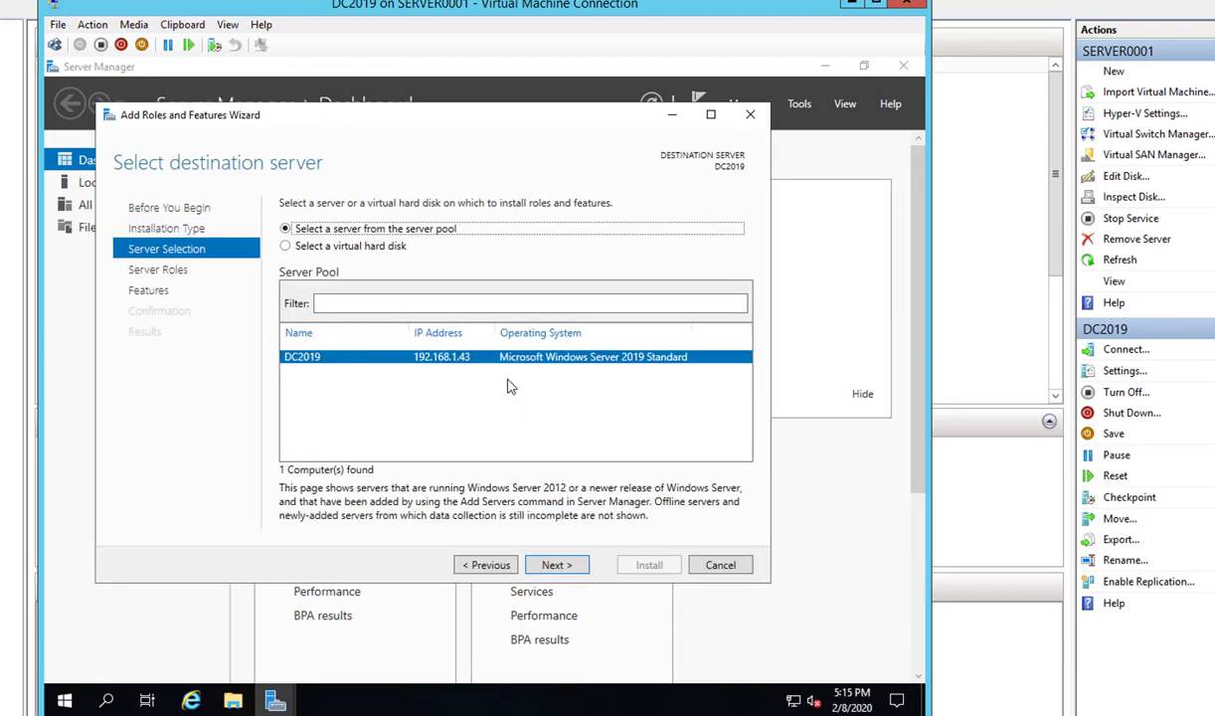
{"action": "left_click", "coordinate": [555, 564]}
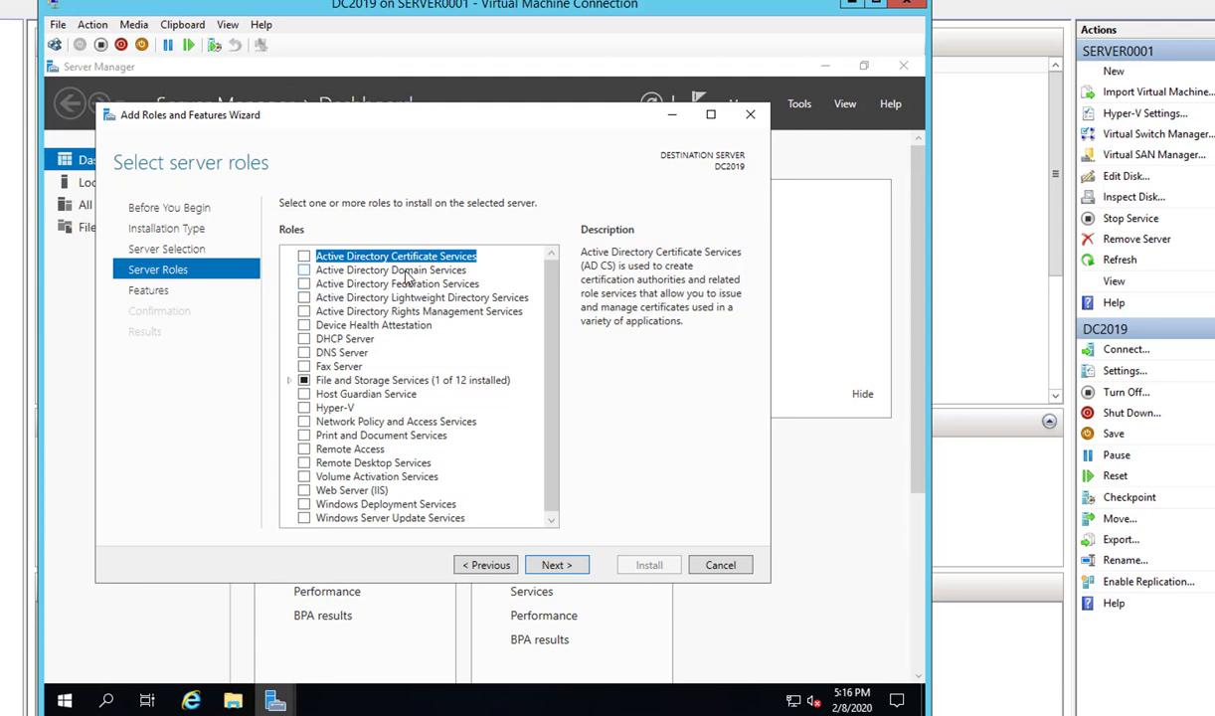
- Select the Active Directory Domain Services role with its required management tools
{"action": "left_click", "coordinate": [303, 269]}
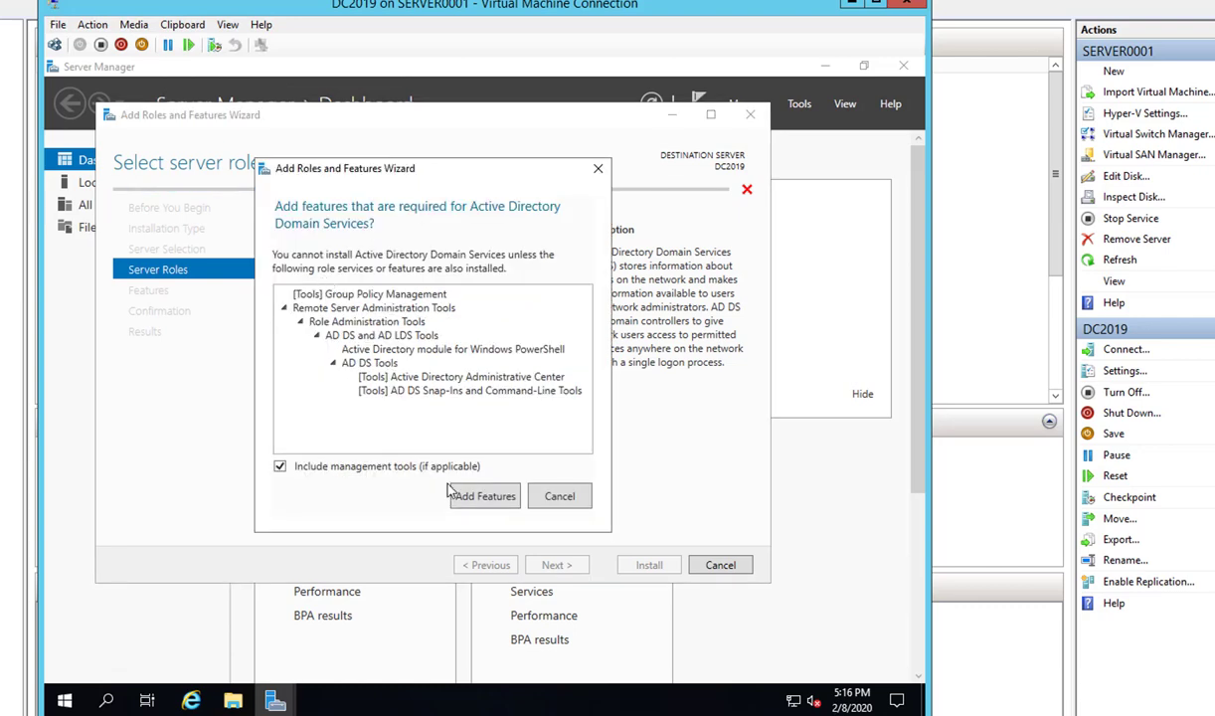
{"action": "left_click", "coordinate": [467, 494]}
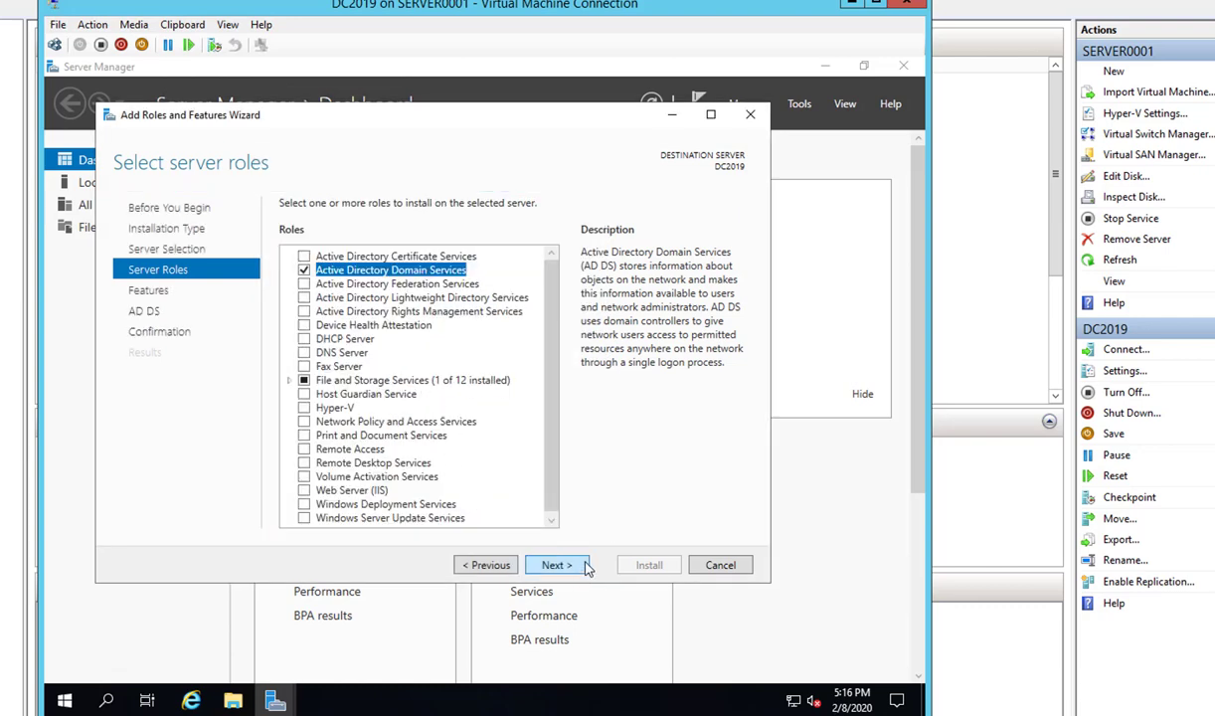
{"action": "left_click", "coordinate": [554, 564]}
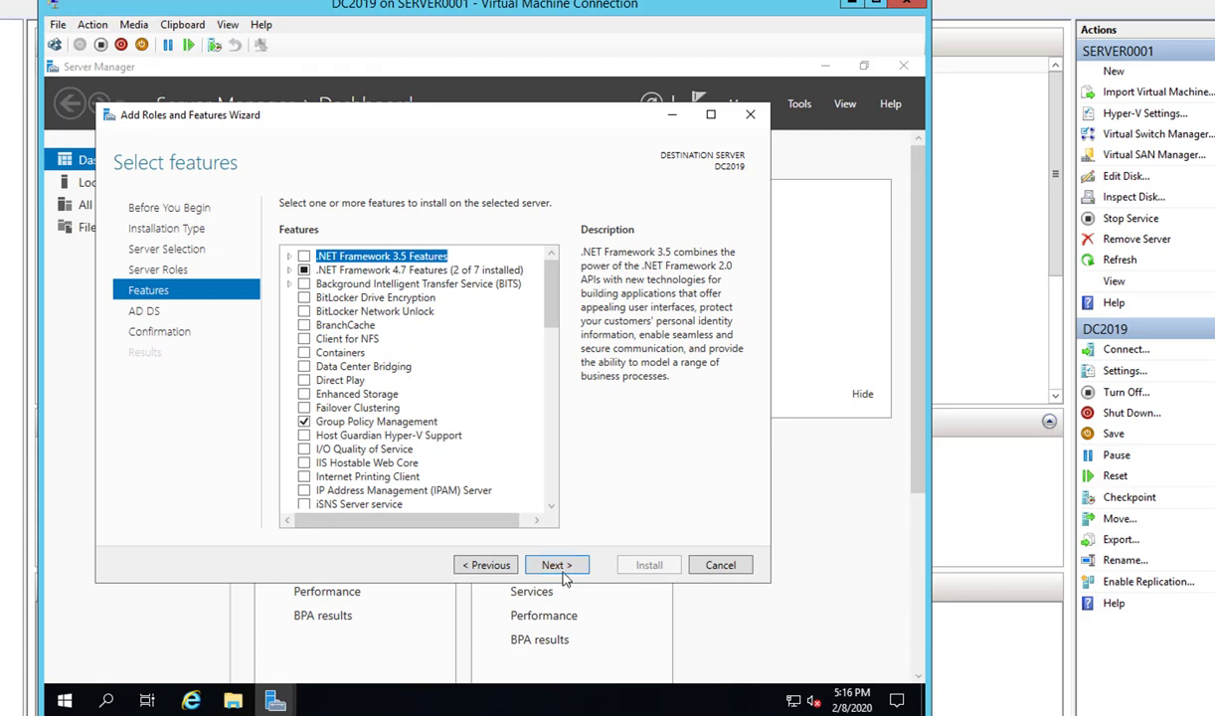
{"action": "scroll", "coordinate": [529, 398], "scroll_direction": "down", "scroll_amount": 6}
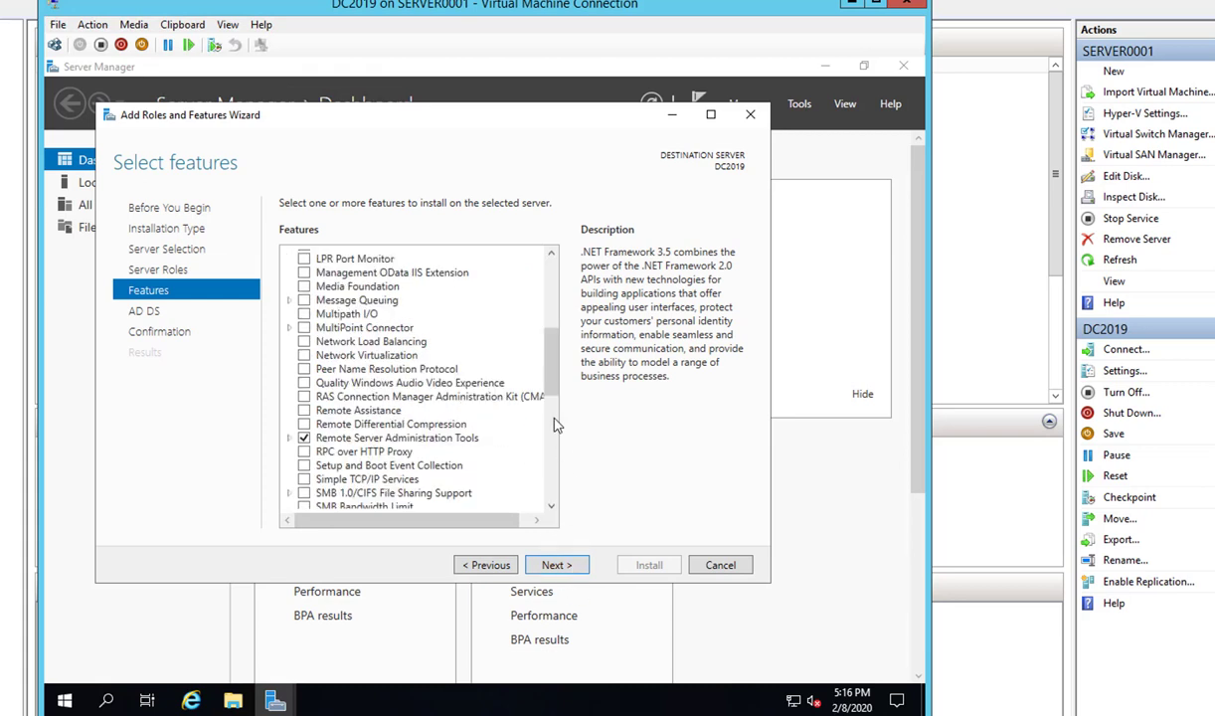
{"action": "left_click", "coordinate": [573, 567]}
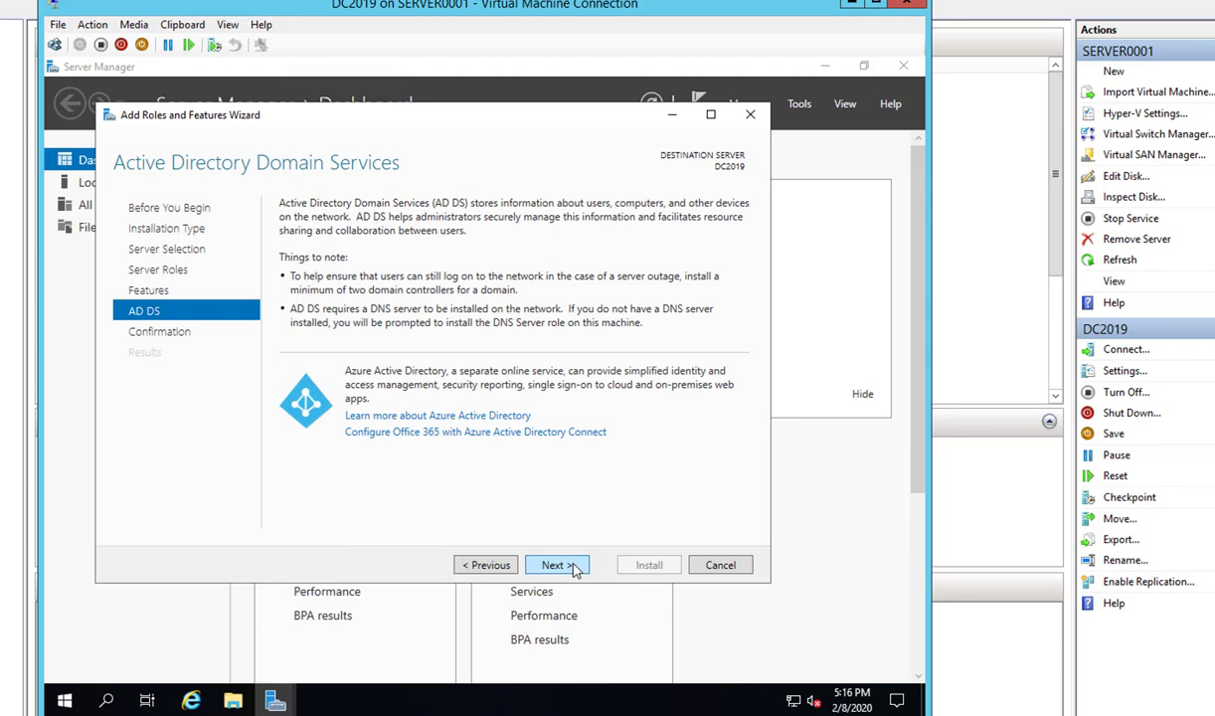
- Review the feature list again, then return to the AD DS information page
{"action": "left_click", "coordinate": [475, 564]}
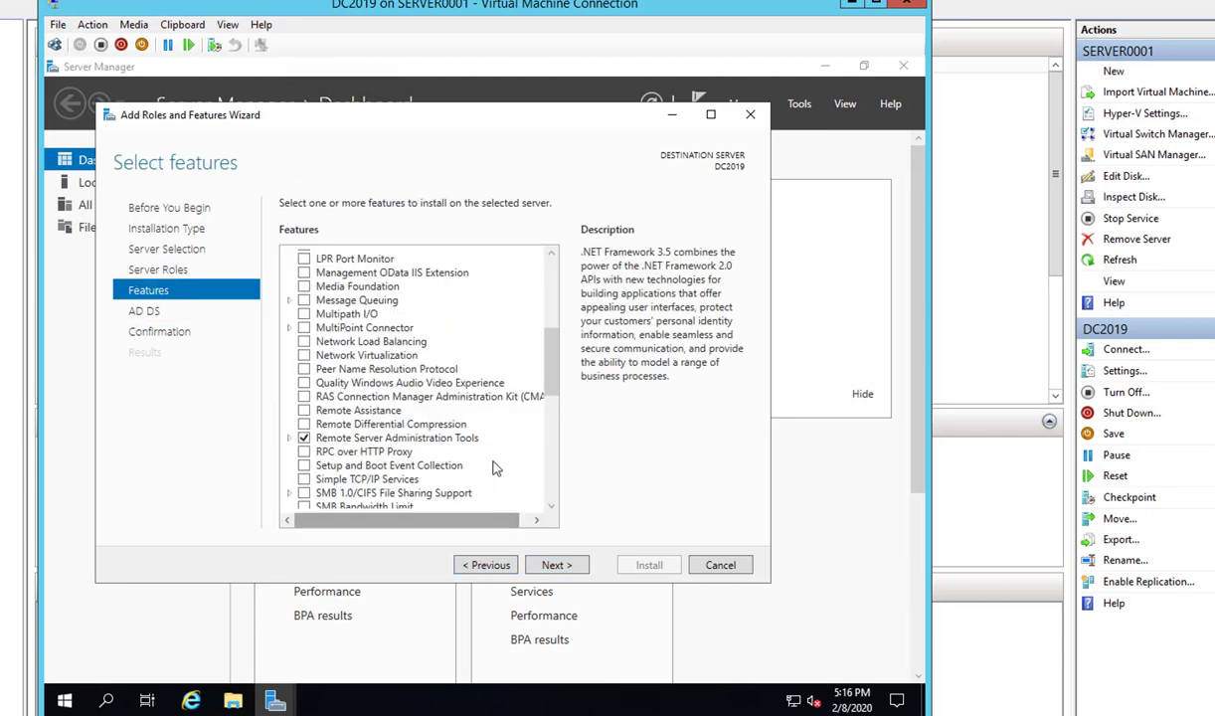
{"action": "scroll", "coordinate": [551, 385], "scroll_direction": "down", "scroll_amount": 1}
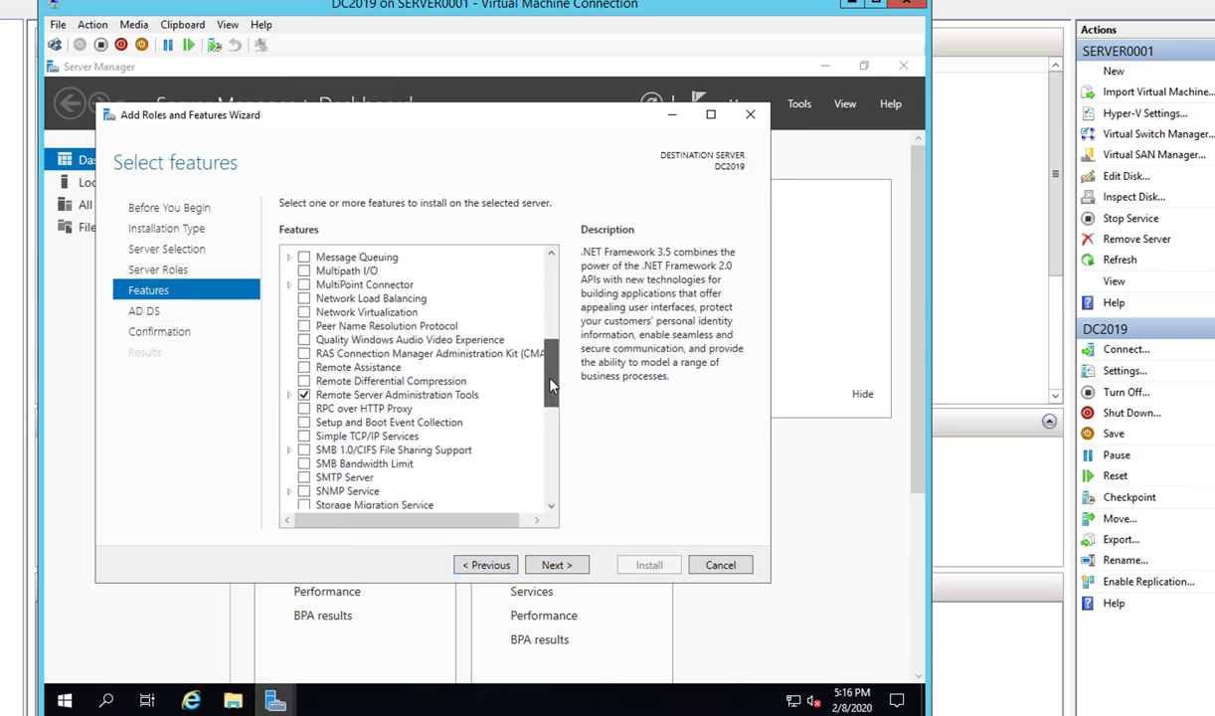
{"action": "left_click_drag", "start_coordinate": [551, 386], "coordinate": [545, 316]}
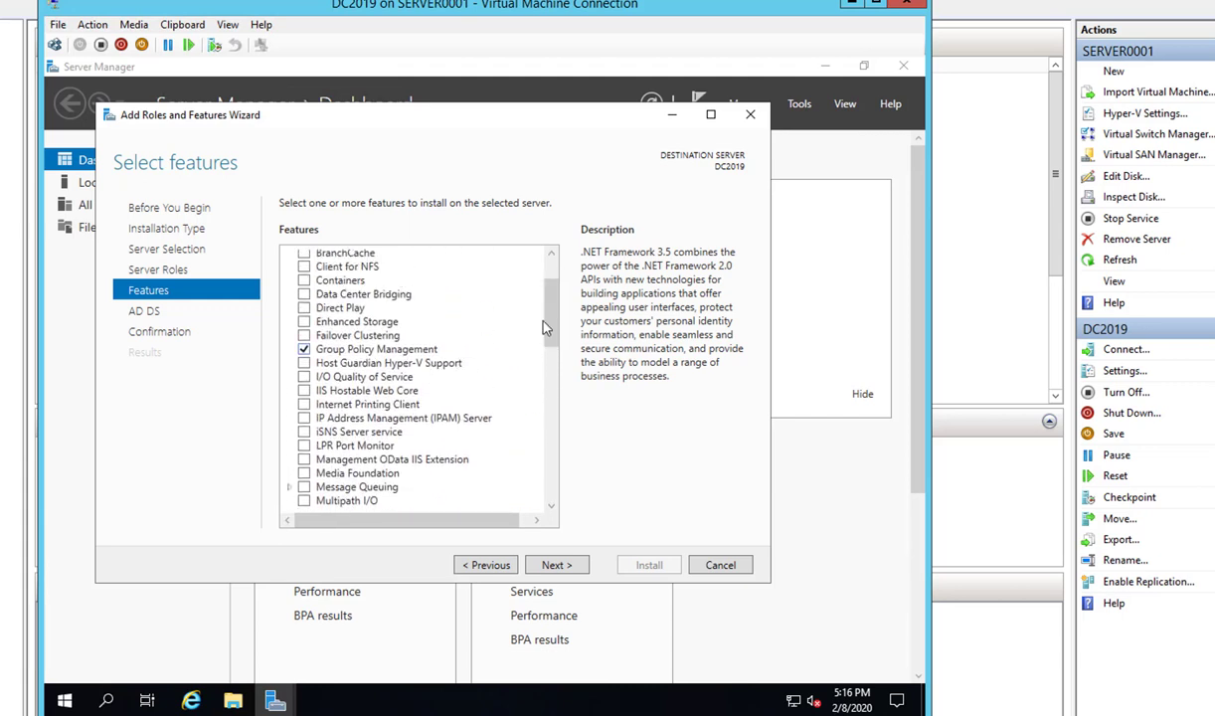
{"action": "left_click_drag", "start_coordinate": [551, 316], "coordinate": [551, 411]}
{"action": "left_click", "coordinate": [556, 565]}
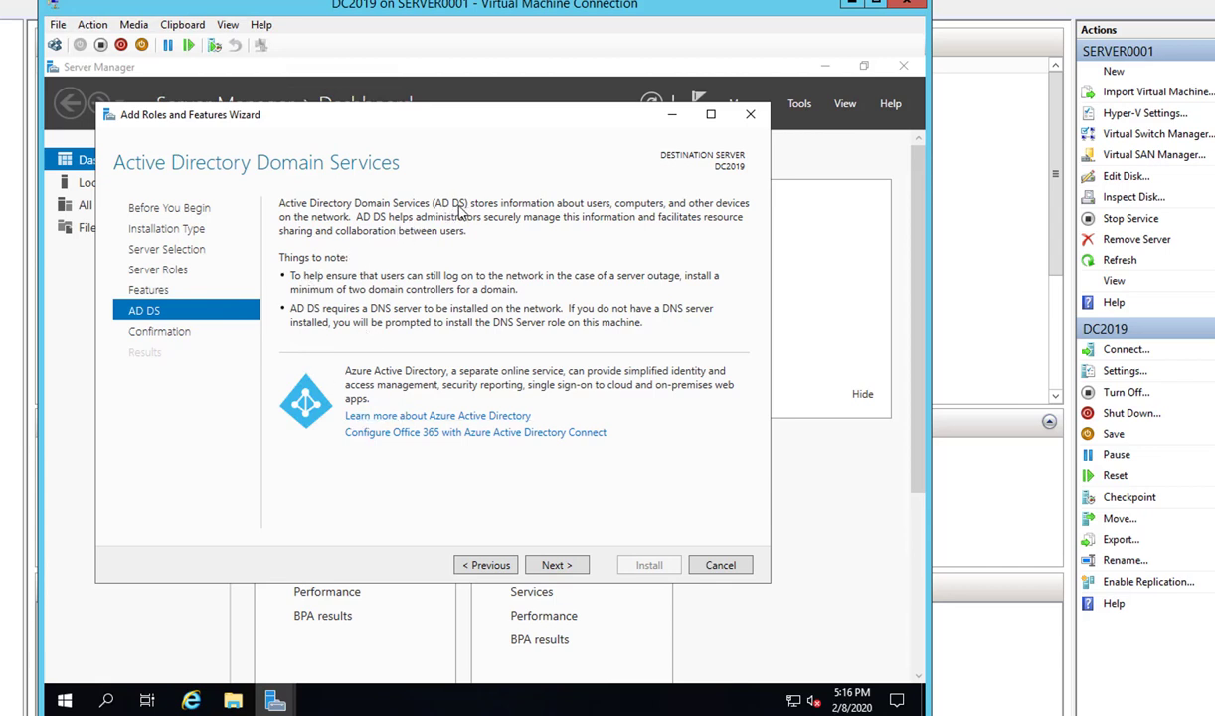
- Install AD DS on DC2019 with automatic restart if required enabled
{"action": "left_click", "coordinate": [555, 566]}
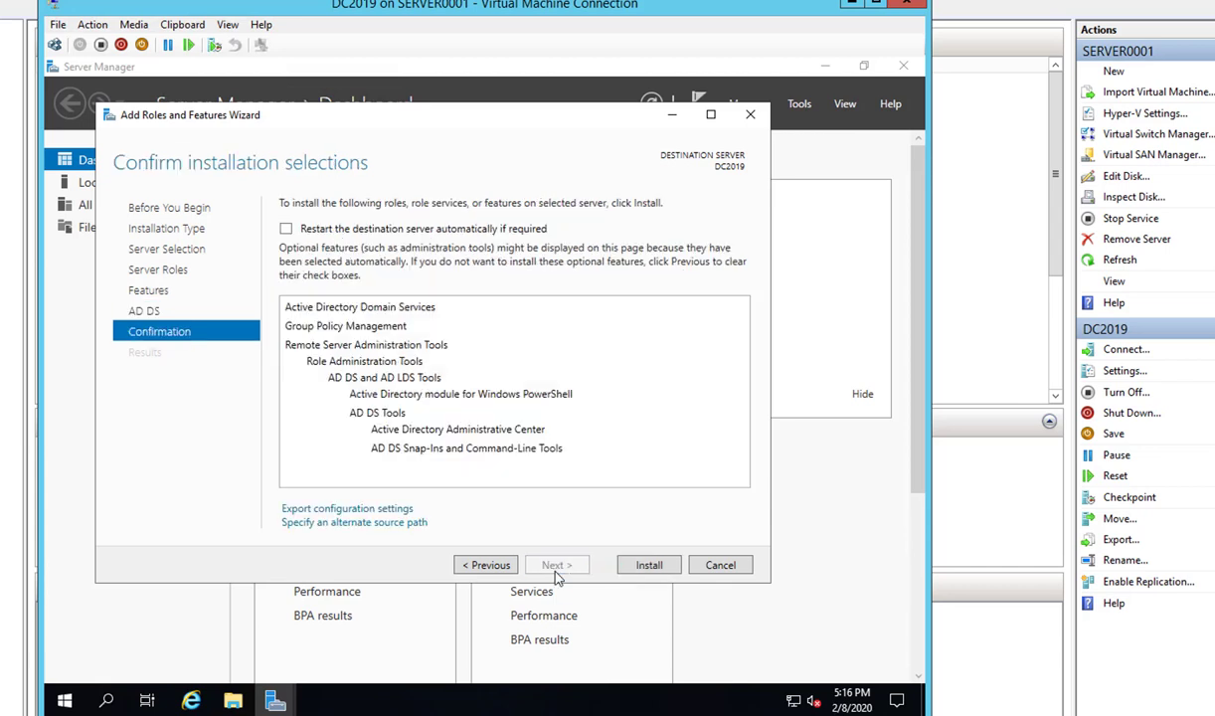
{"action": "left_click", "coordinate": [287, 229]}
{"action": "left_click", "coordinate": [519, 429]}
{"action": "left_click", "coordinate": [644, 565]}
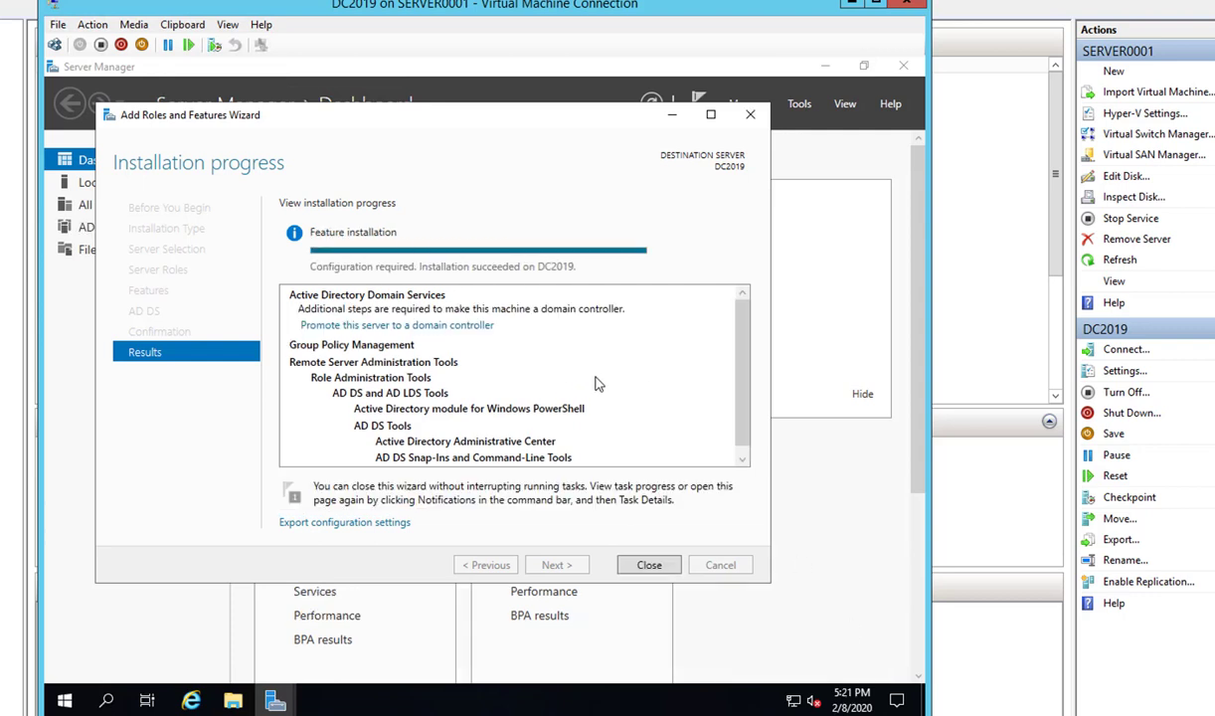
- Close the installation wizard and launch 'Promote this server to a domain controller' from notifications
{"action": "left_click", "coordinate": [648, 565]}
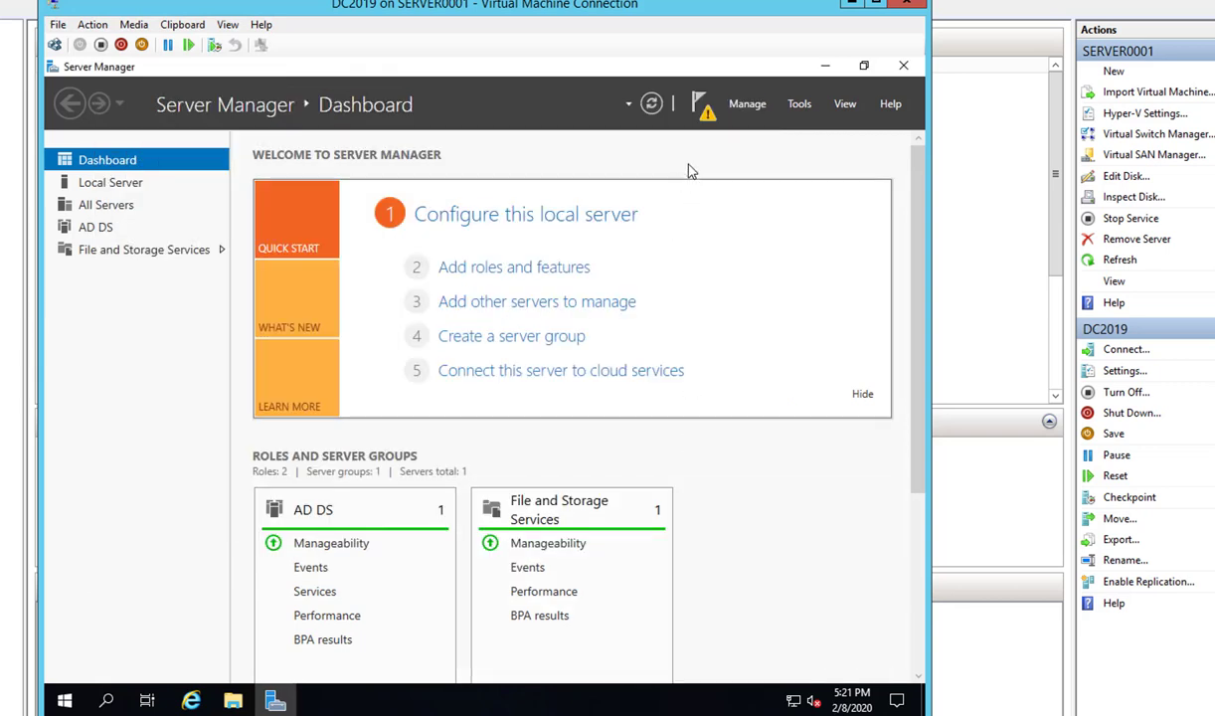
{"action": "left_click", "coordinate": [702, 109]}
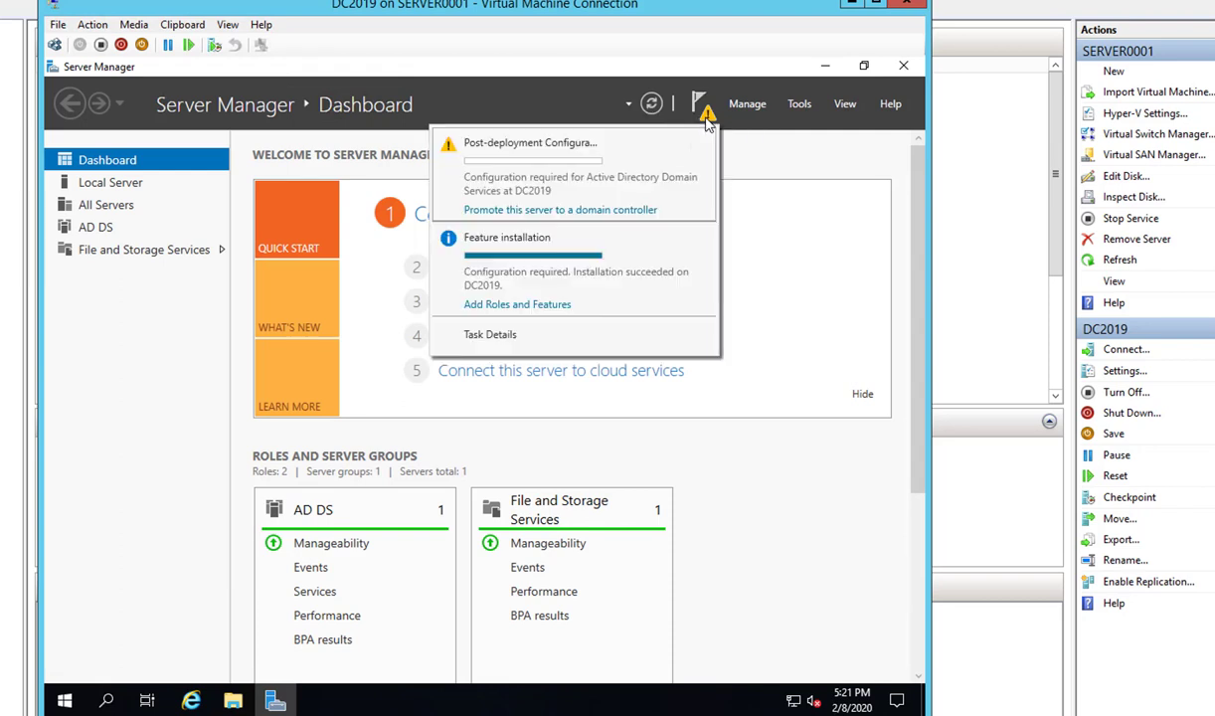
{"action": "left_click", "coordinate": [563, 210]}
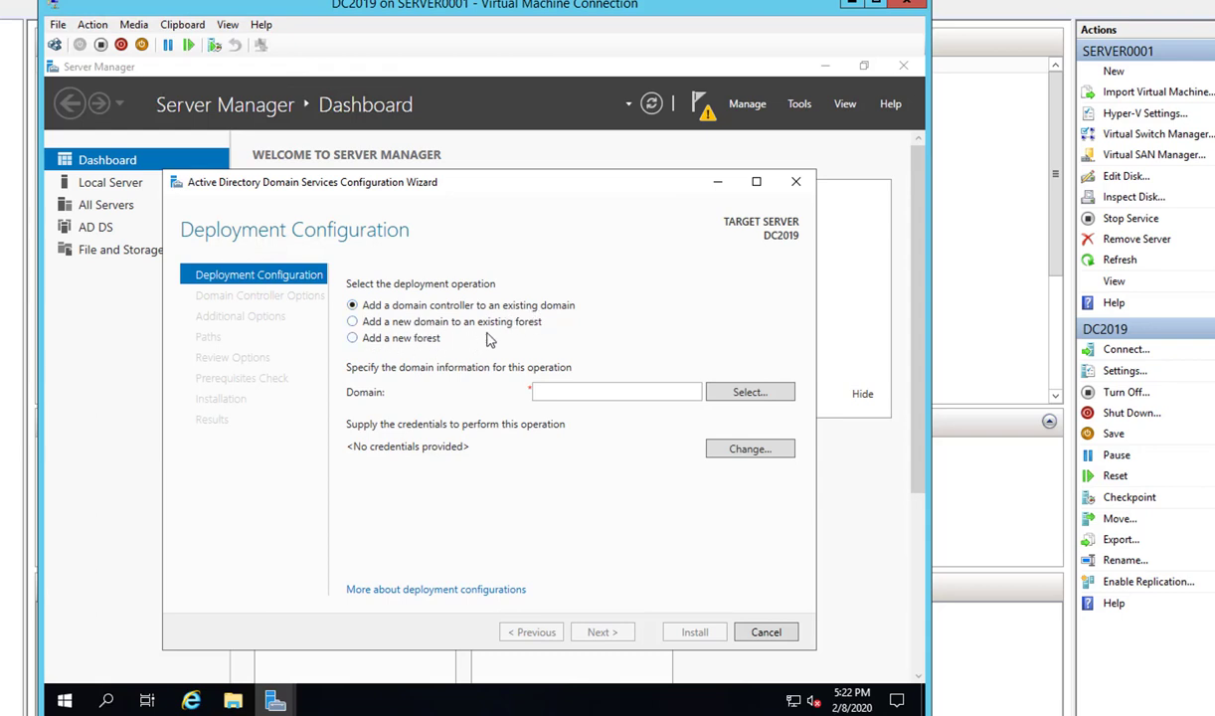
- Choose 'Add a new forest' with root domain name O365Tube.pri
{"action": "left_click", "coordinate": [351, 339]}
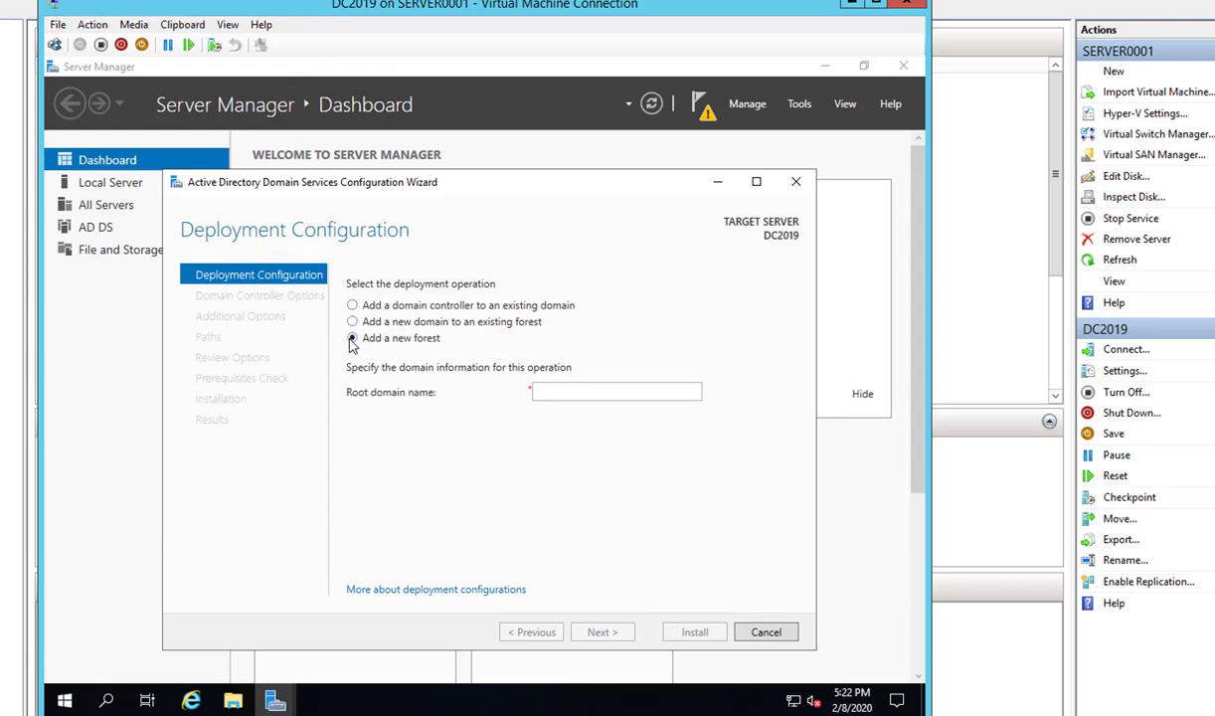
{"action": "left_click", "coordinate": [598, 389]}
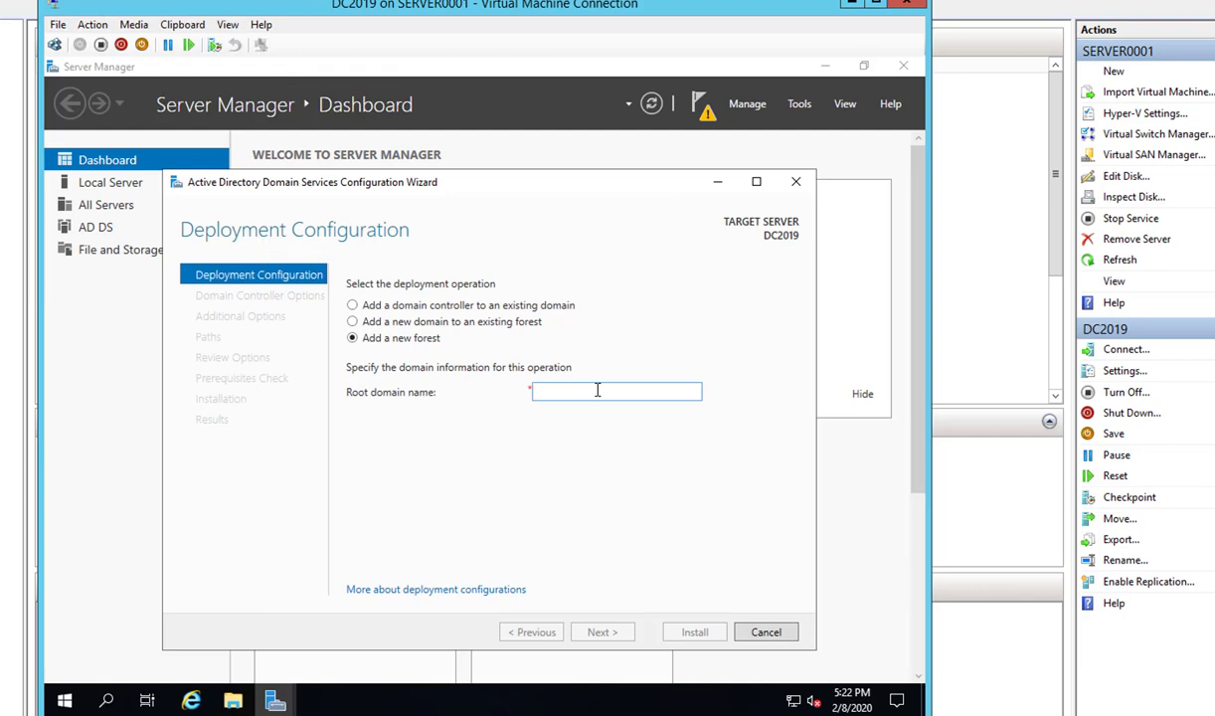
{"action": "type", "text": "O365Tube.pri"}
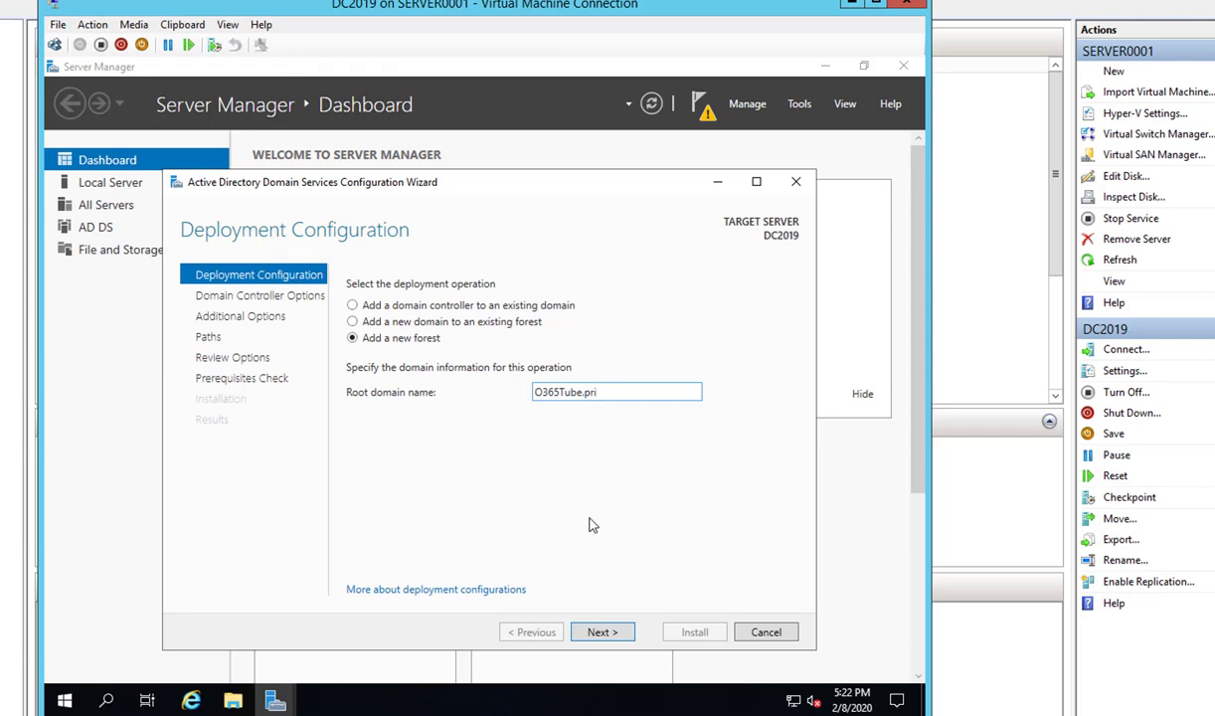
{"action": "left_click", "coordinate": [603, 633]}
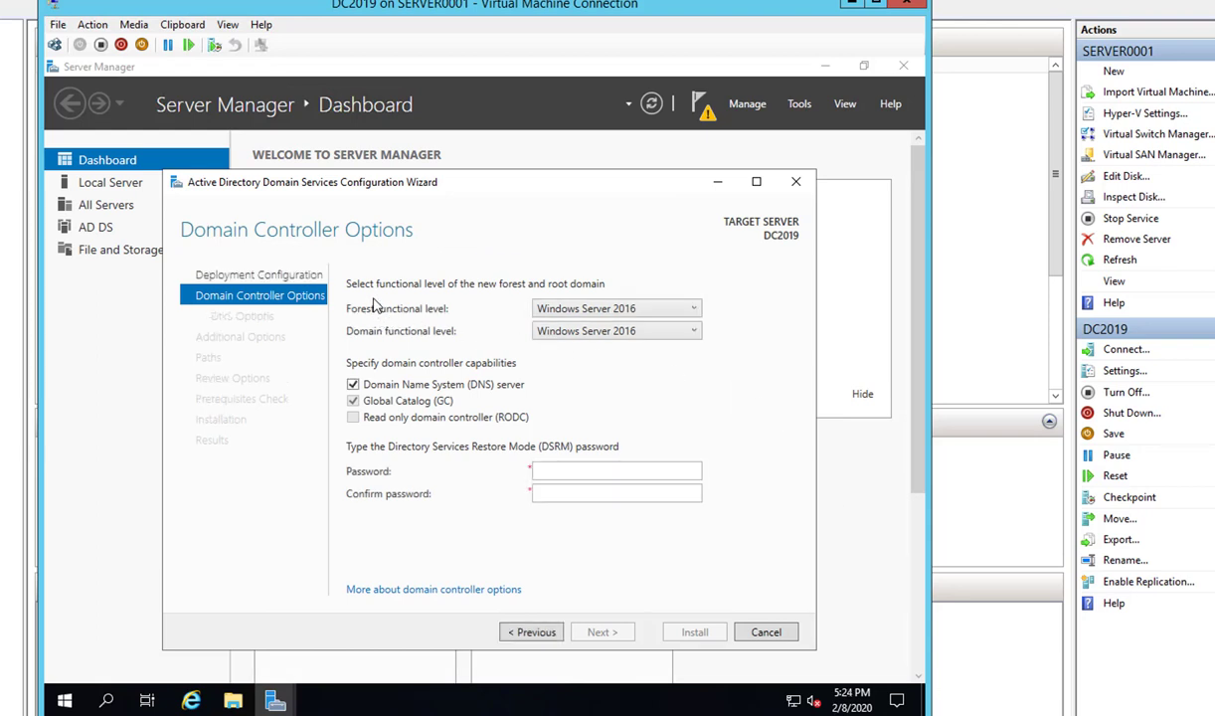
- Keep Windows Server 2016 as both forest and domain functional levels
{"action": "left_click", "coordinate": [571, 310]}
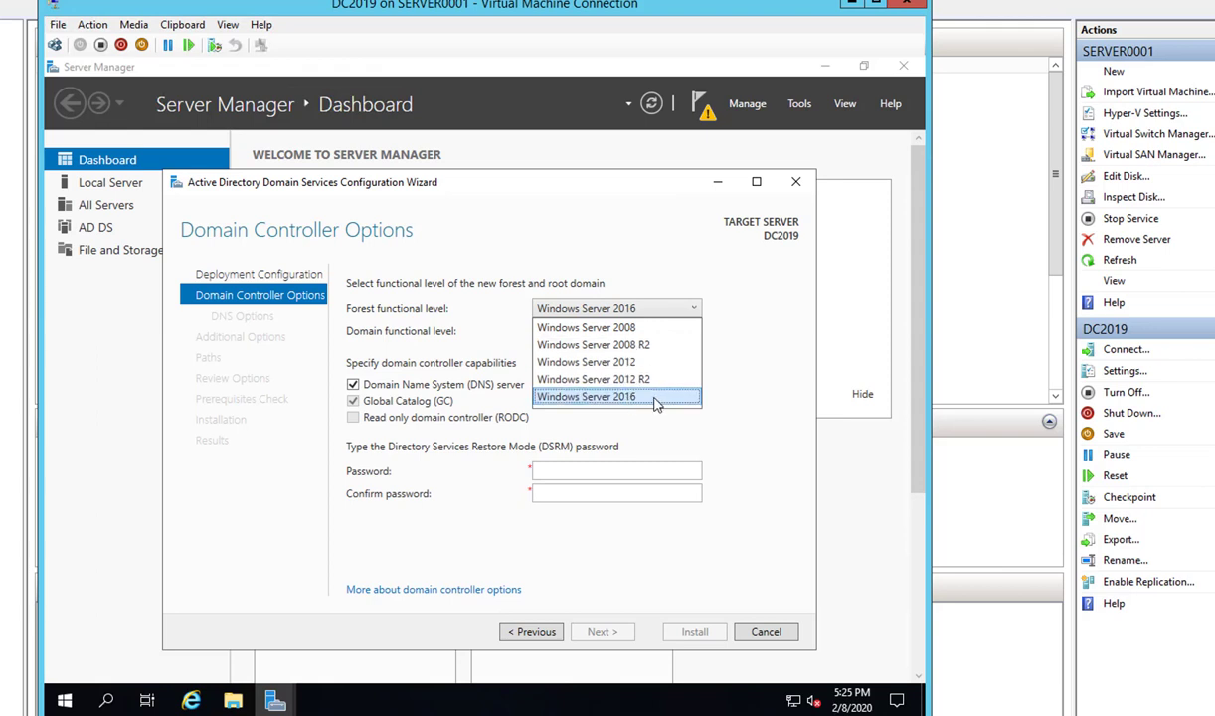
{"action": "left_click", "coordinate": [654, 397]}
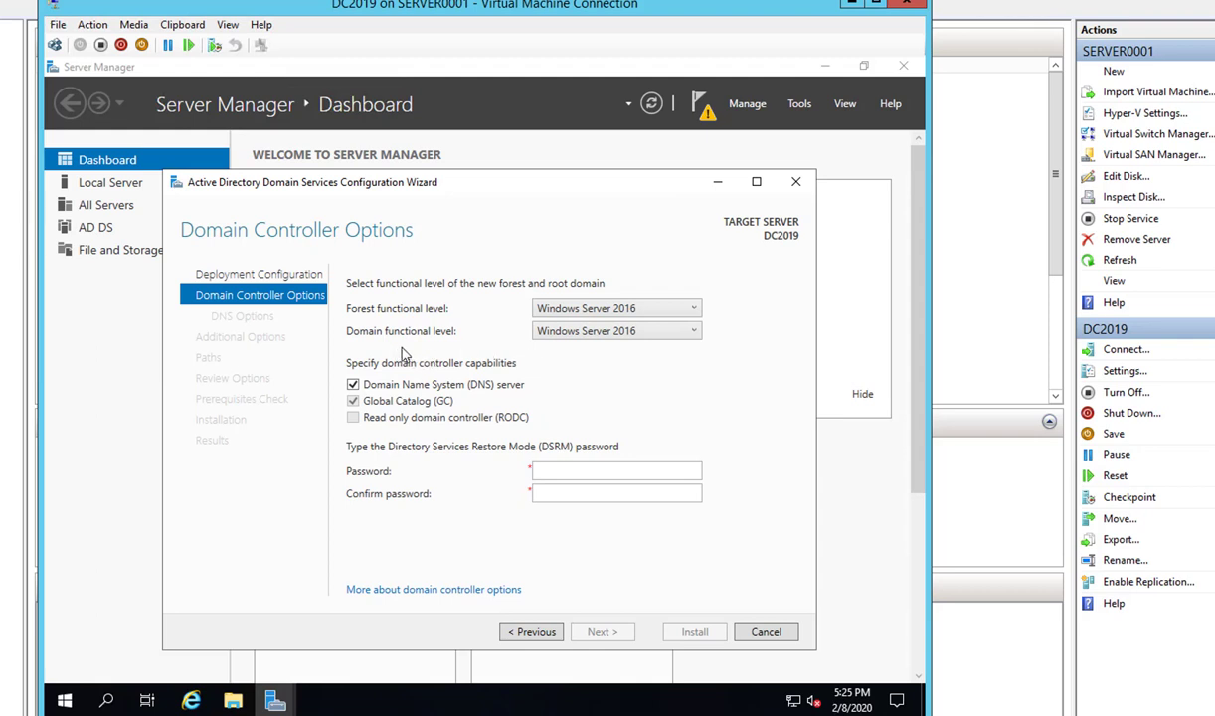
{"action": "left_click", "coordinate": [544, 332]}
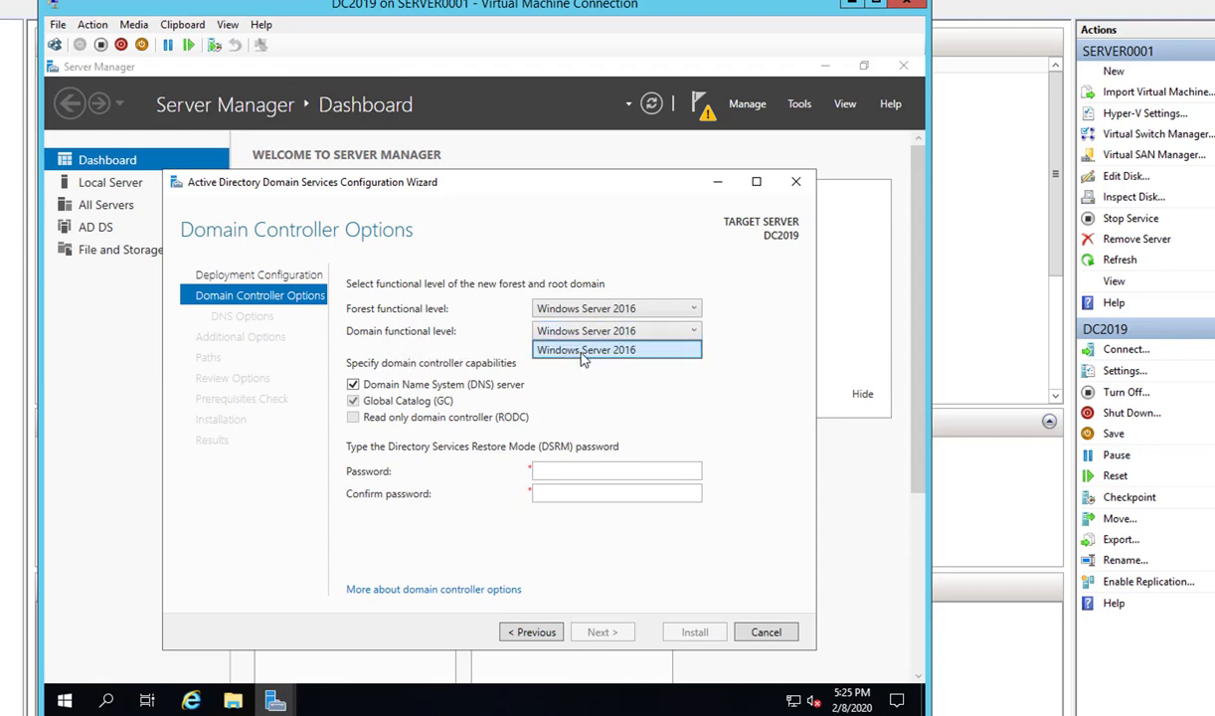
{"action": "left_click", "coordinate": [595, 350]}
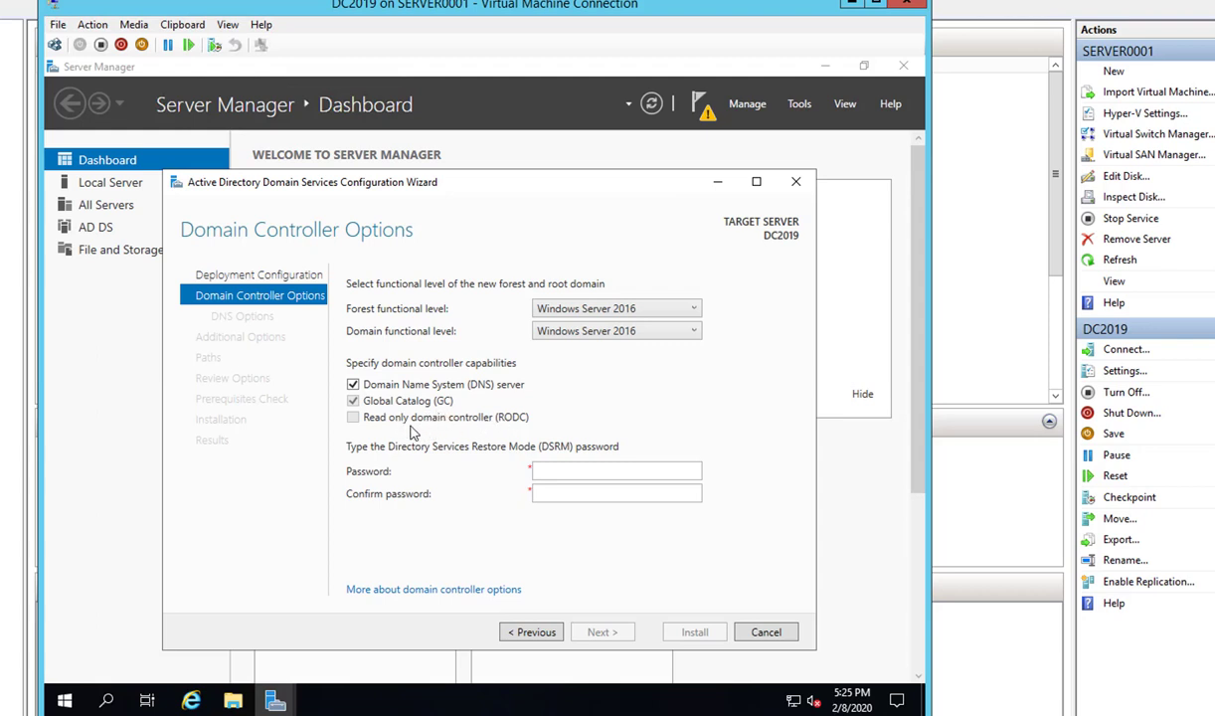
- Enter and confirm the DSRM password, skip DNS delegation, and accept NetBIOS name O365TUBE
{"action": "left_click", "coordinate": [547, 470]}
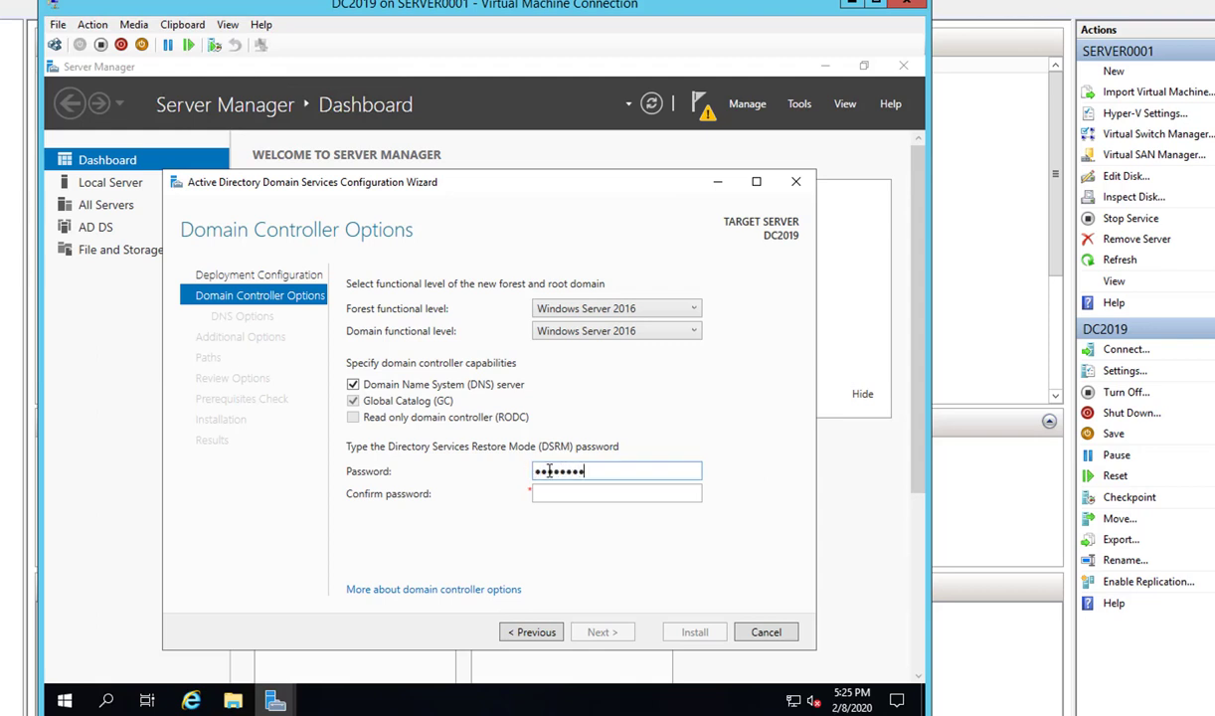
{"action": "type", "text": "1"}
{"action": "key", "text": "Tab"}
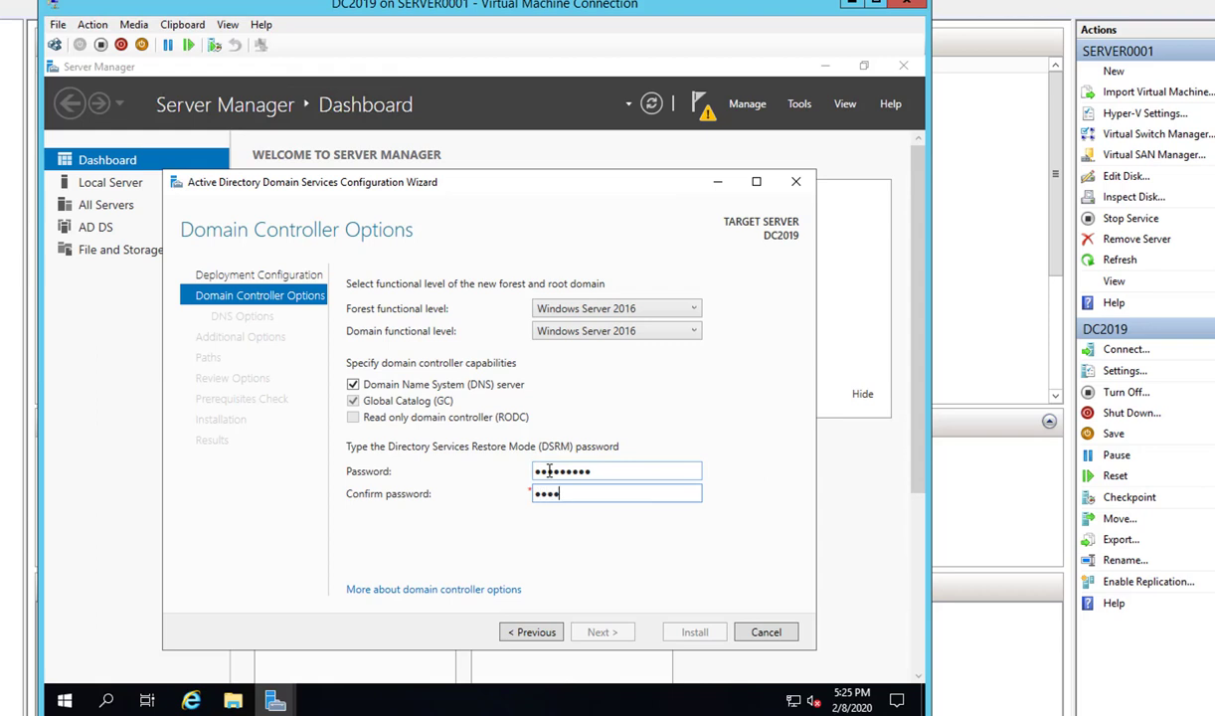
{"action": "type", "text": "Password1"}
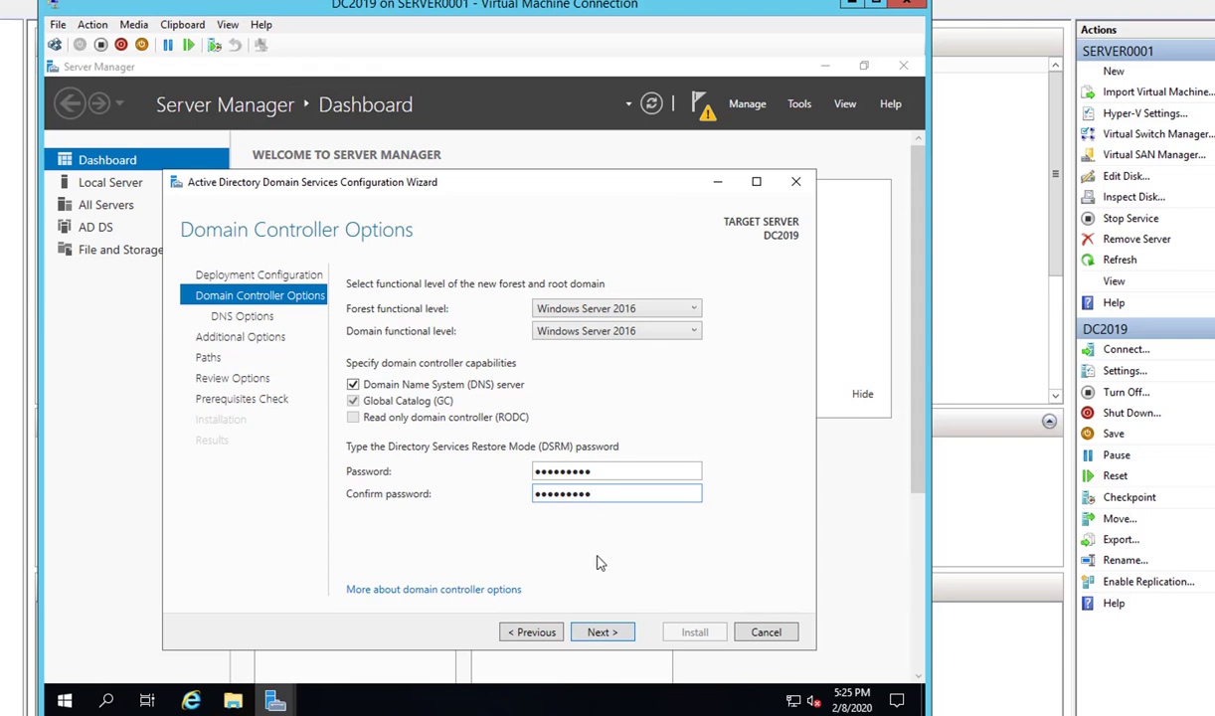
{"action": "left_click", "coordinate": [616, 633]}
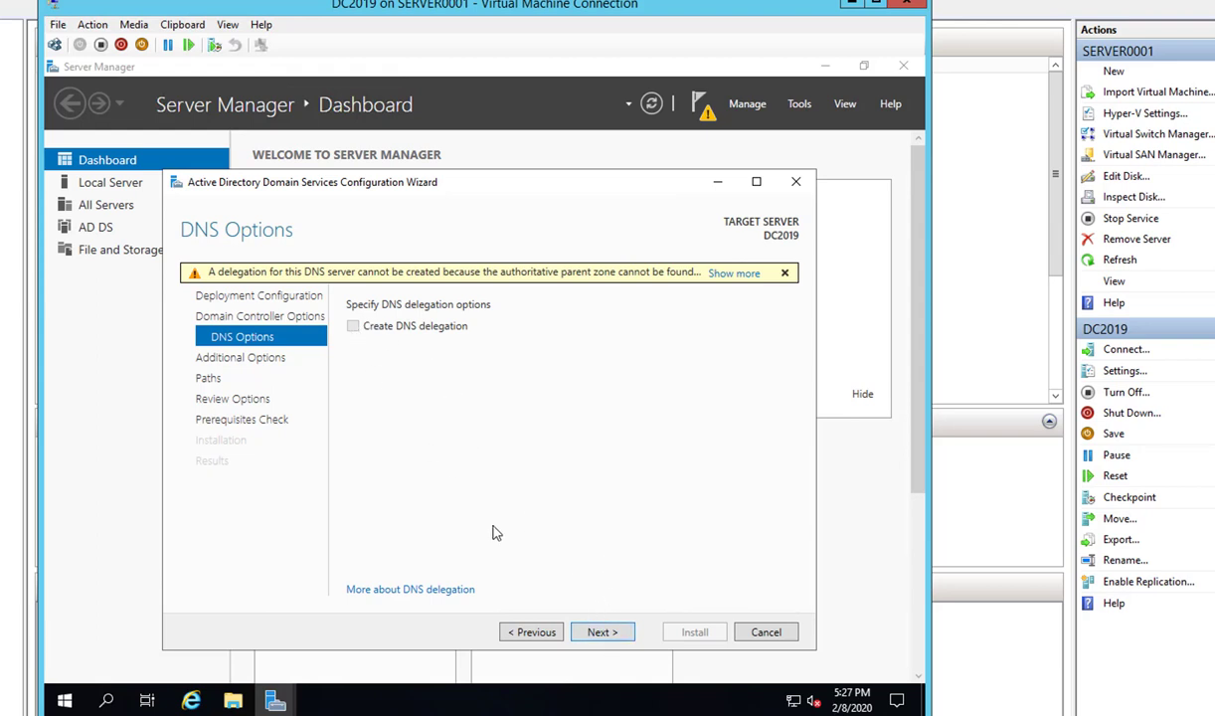
{"action": "left_click", "coordinate": [609, 633]}
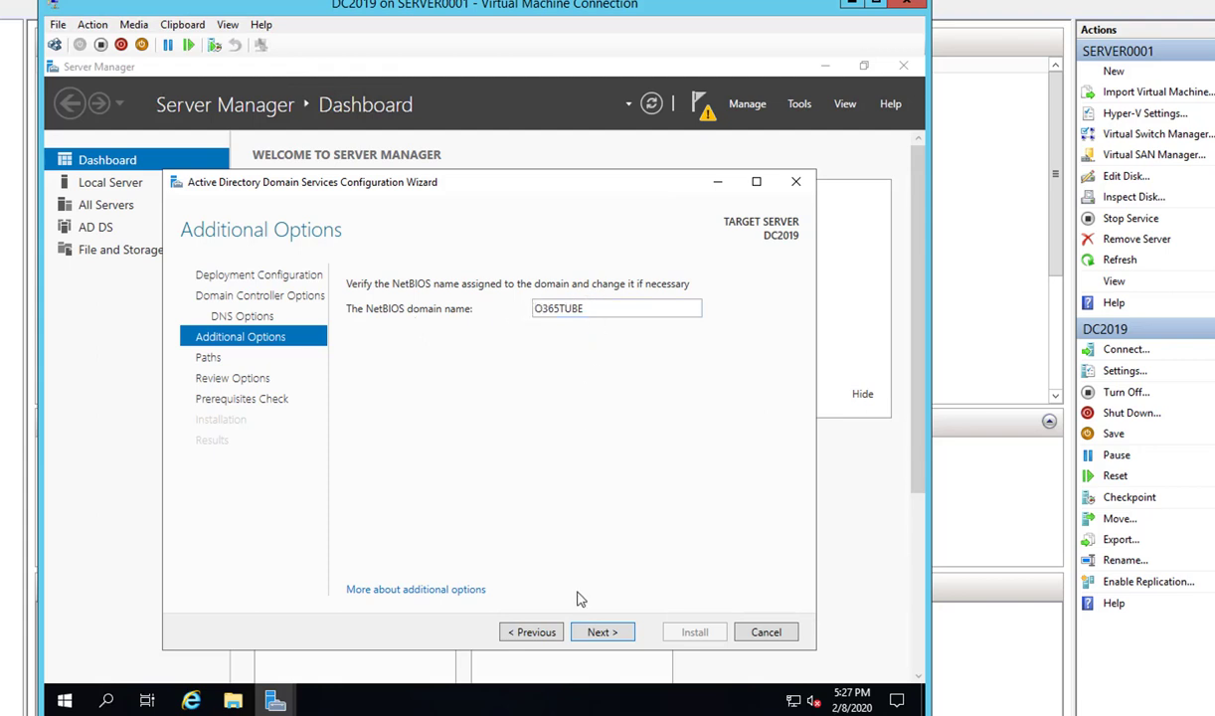
{"action": "left_click", "coordinate": [606, 635]}
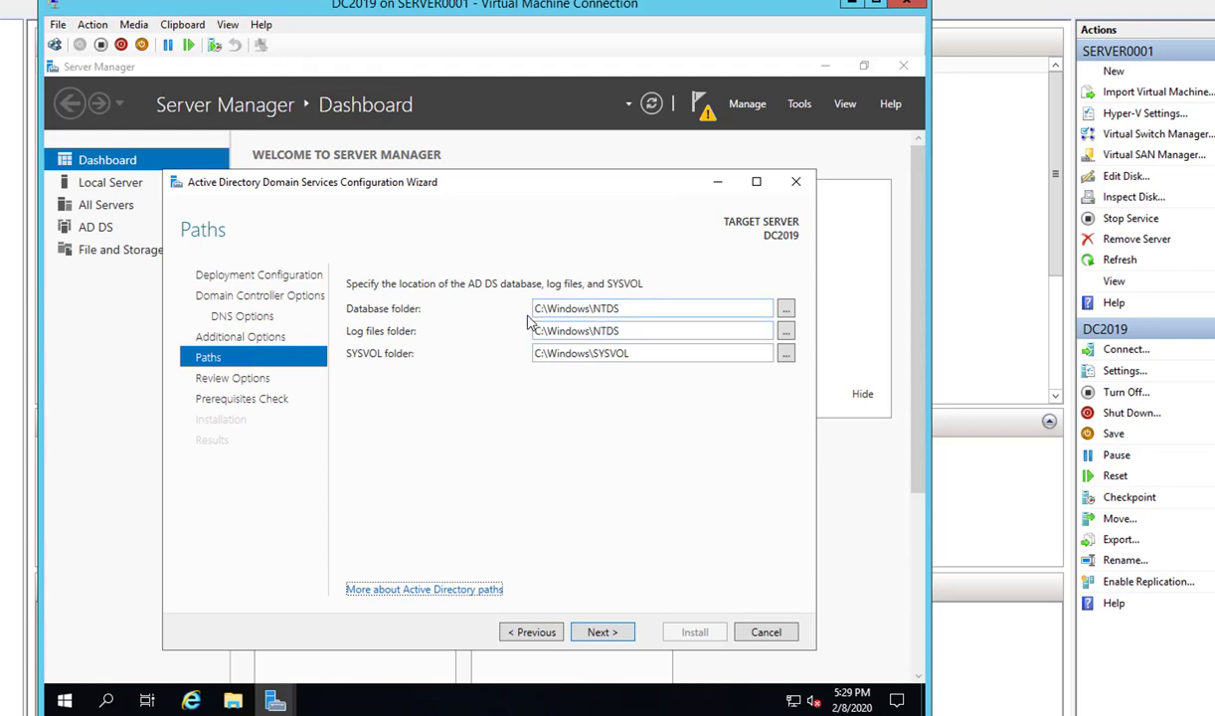
- Keep the default database, log files and SYSVOL paths and advance to Review Options
{"action": "triple_click", "coordinate": [635, 309]}
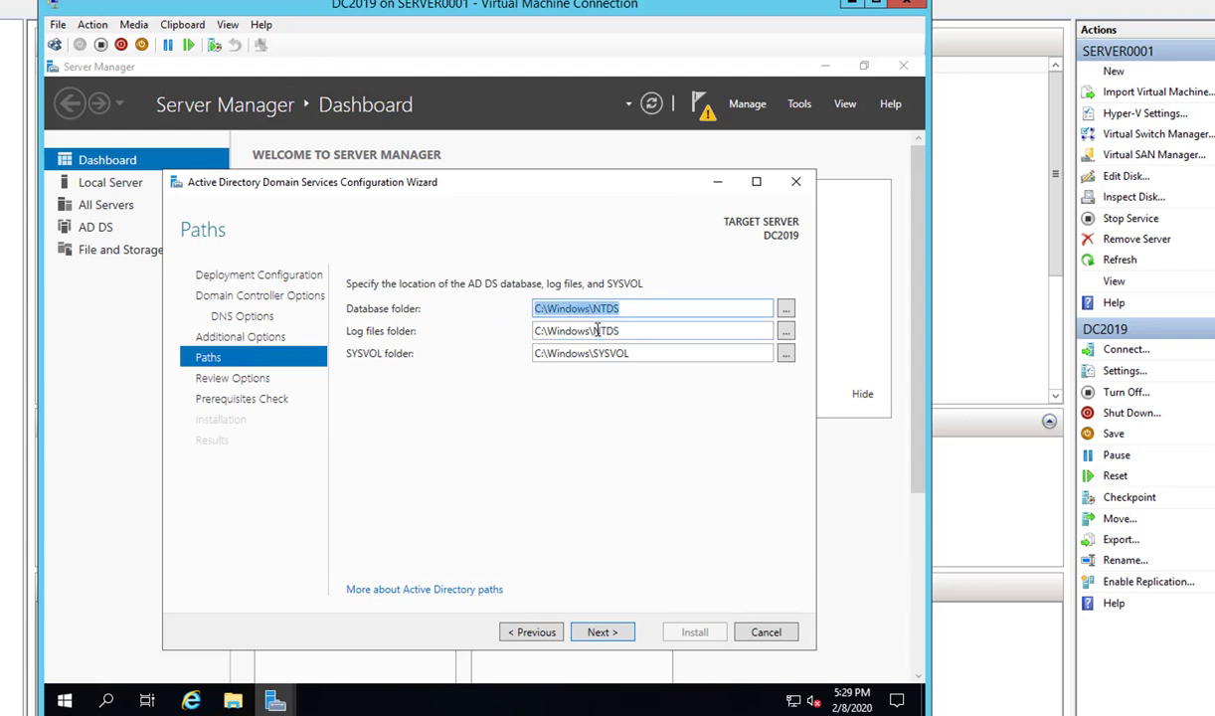
{"action": "triple_click", "coordinate": [627, 331]}
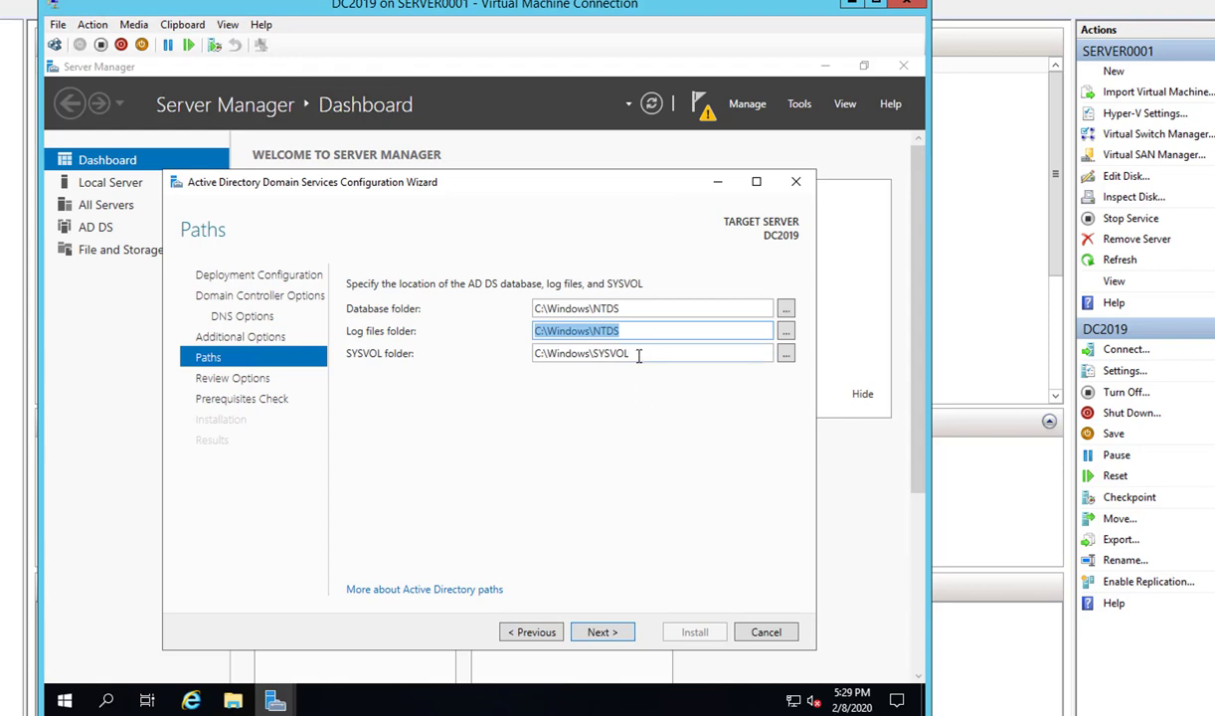
{"action": "key", "text": "Tab"}
{"action": "key", "text": "Tab"}
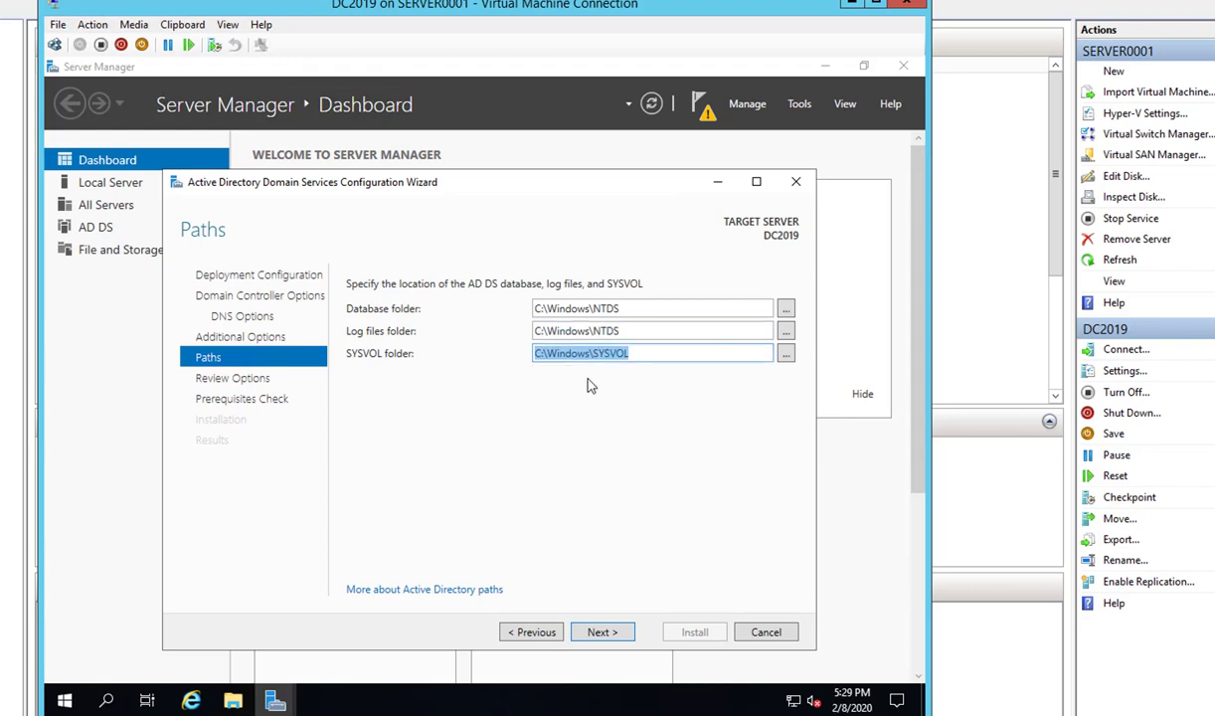
{"action": "left_click", "coordinate": [658, 359]}
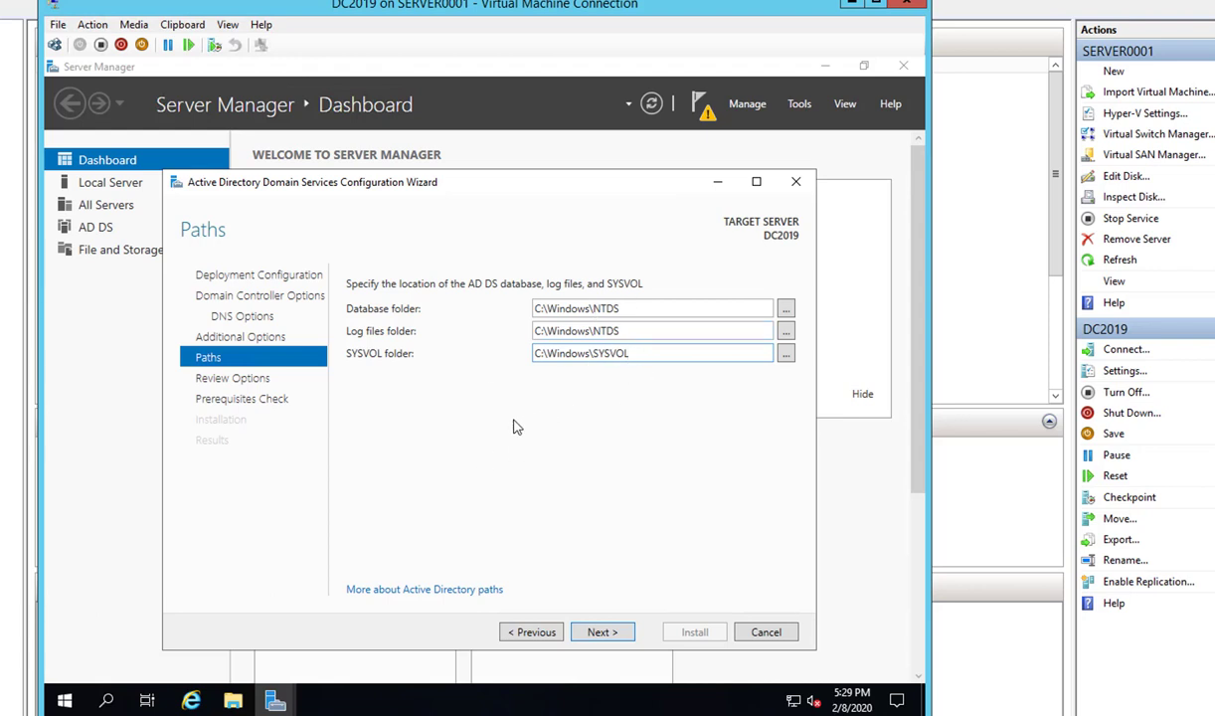
{"action": "left_click", "coordinate": [601, 636]}
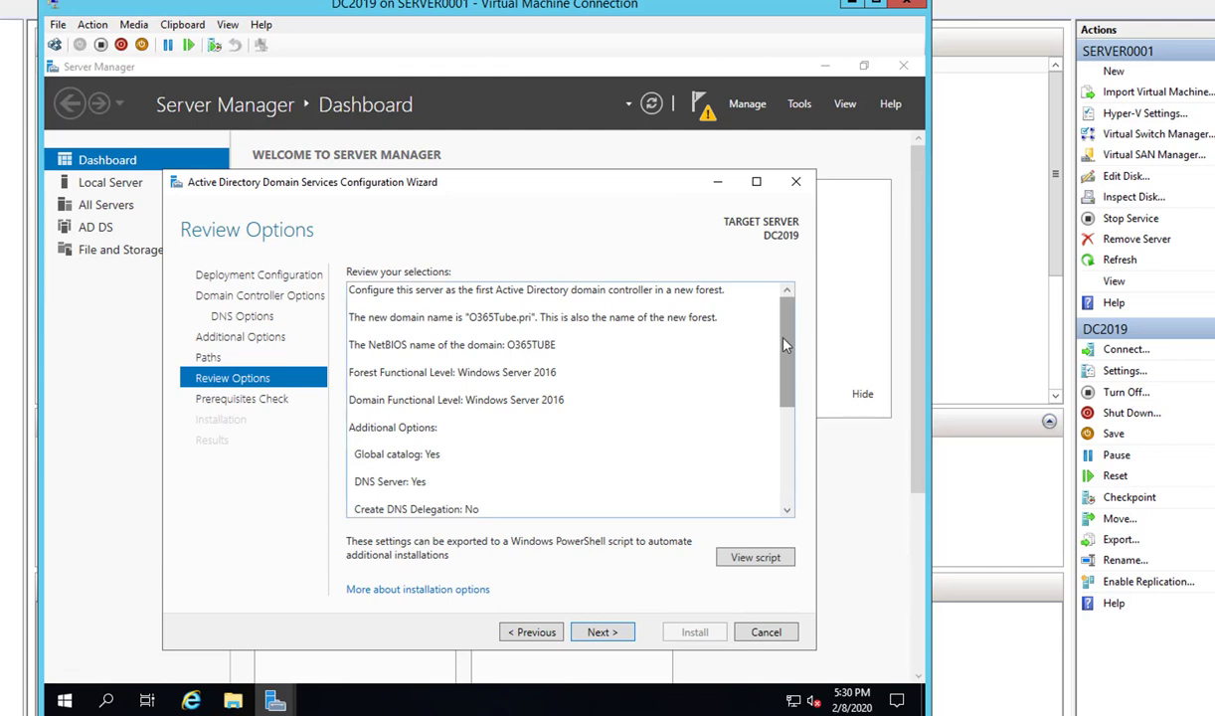
- Inspect the generated PowerShell deployment script, then run the prerequisites check
{"action": "left_click_drag", "start_coordinate": [782, 335], "coordinate": [793, 519]}
{"action": "scroll", "coordinate": [749, 375], "scroll_direction": "up", "scroll_amount": 6}
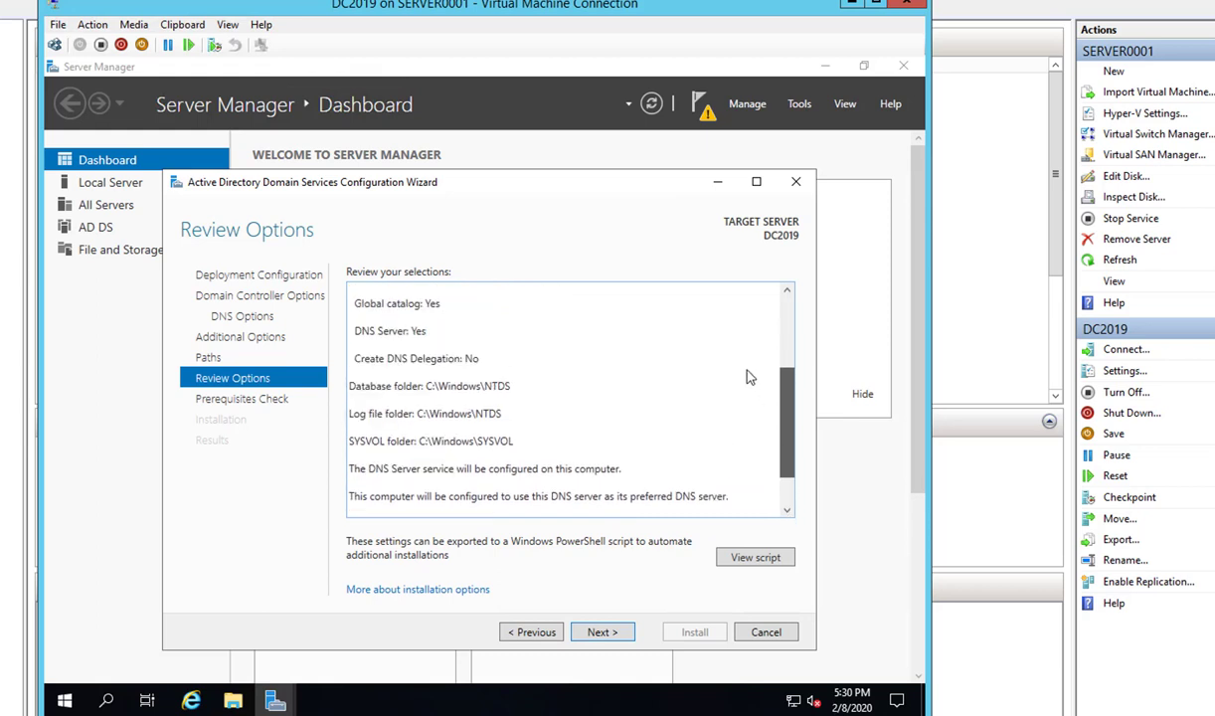
{"action": "left_click", "coordinate": [760, 558]}
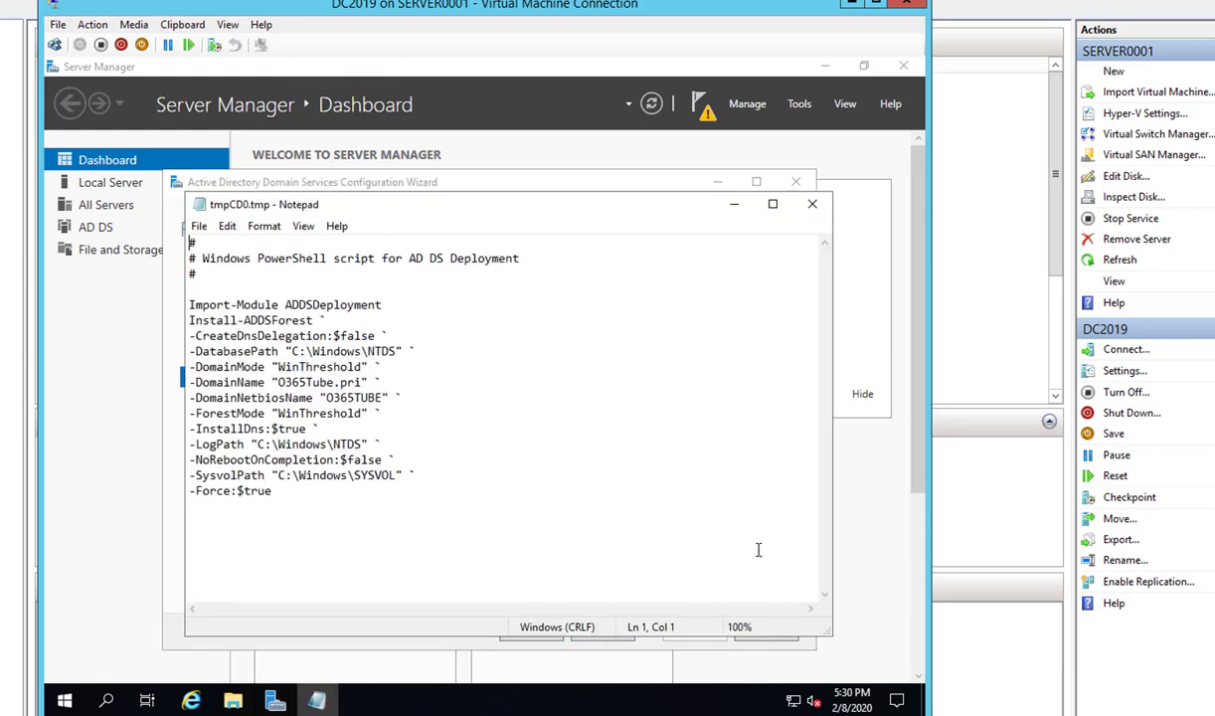
{"action": "left_click_drag", "start_coordinate": [273, 491], "coordinate": [147, 296]}
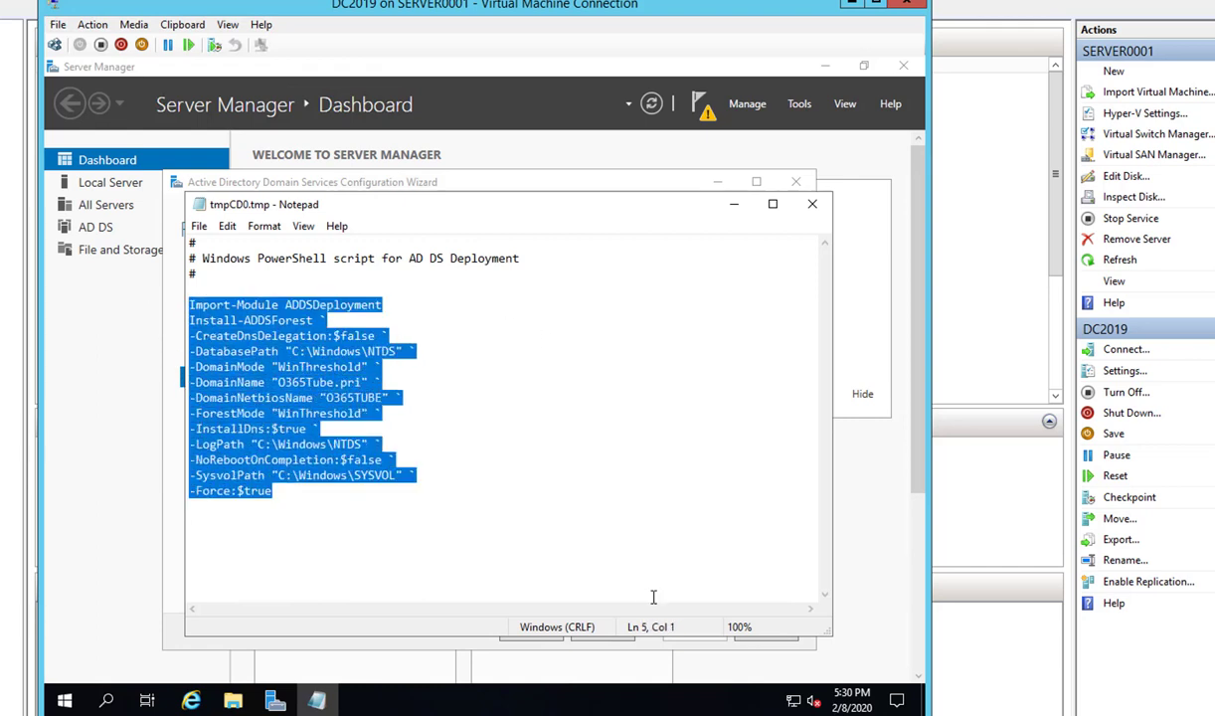
{"action": "left_click", "coordinate": [812, 203]}
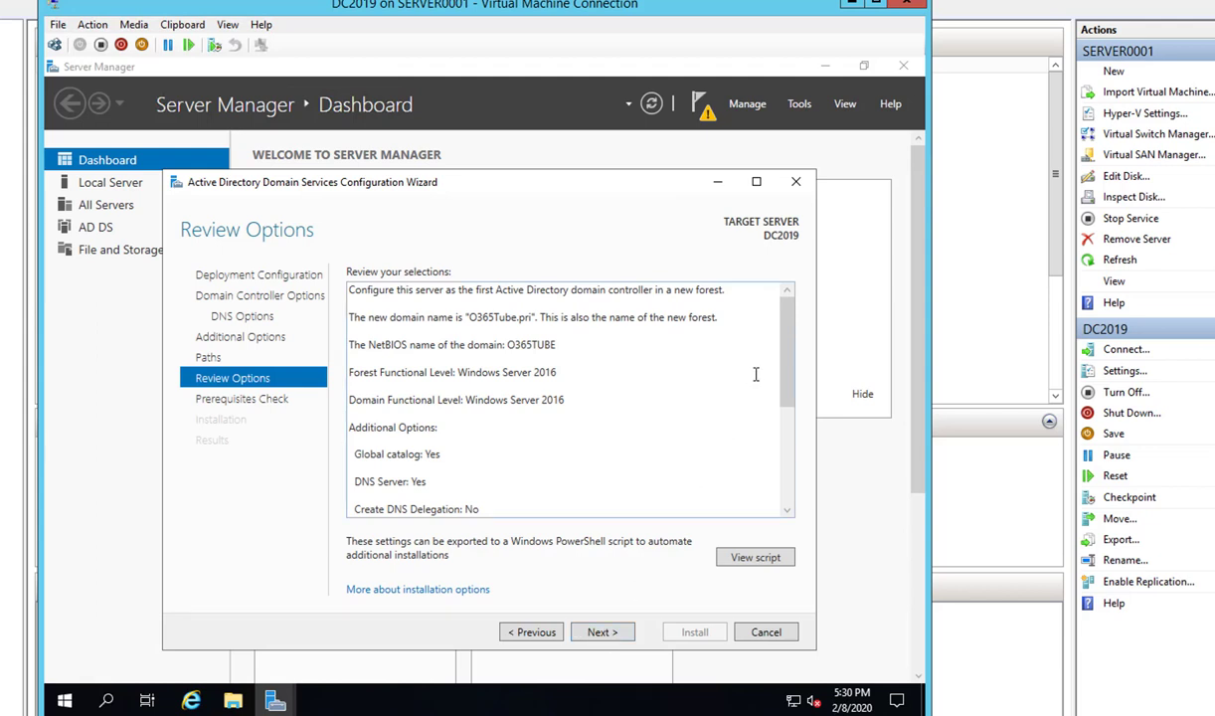
{"action": "left_click_drag", "start_coordinate": [791, 338], "coordinate": [790, 497]}
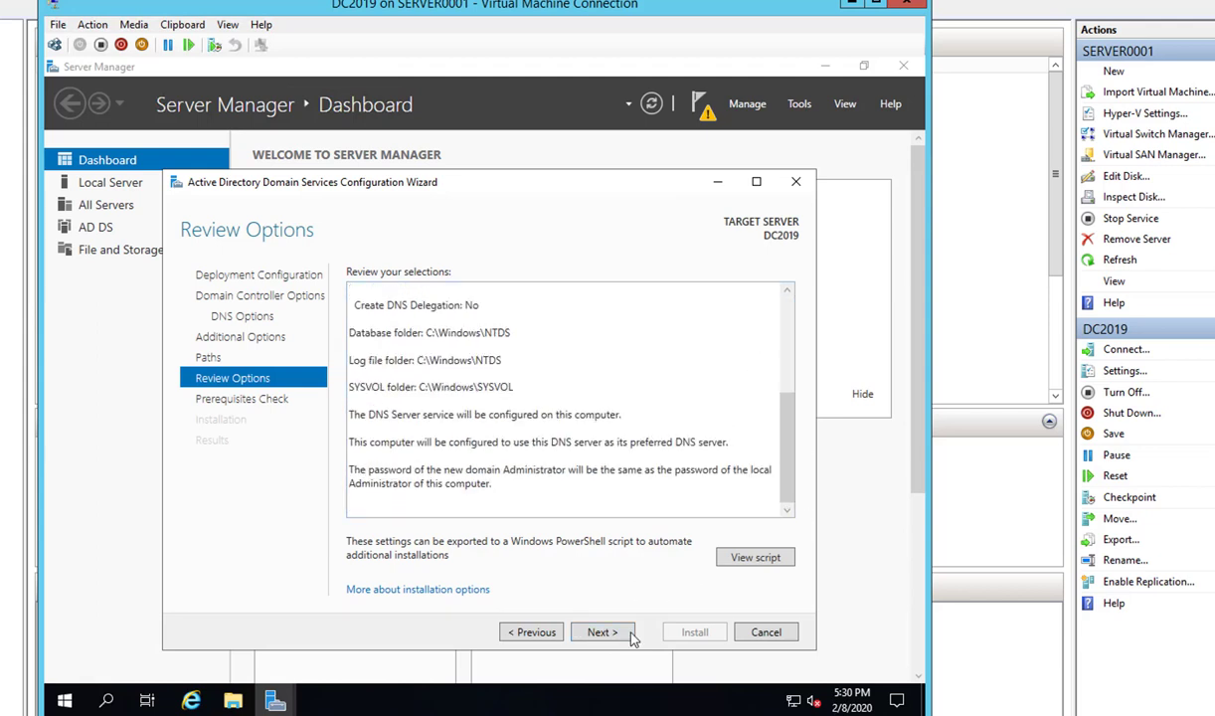
{"action": "left_click", "coordinate": [602, 633]}
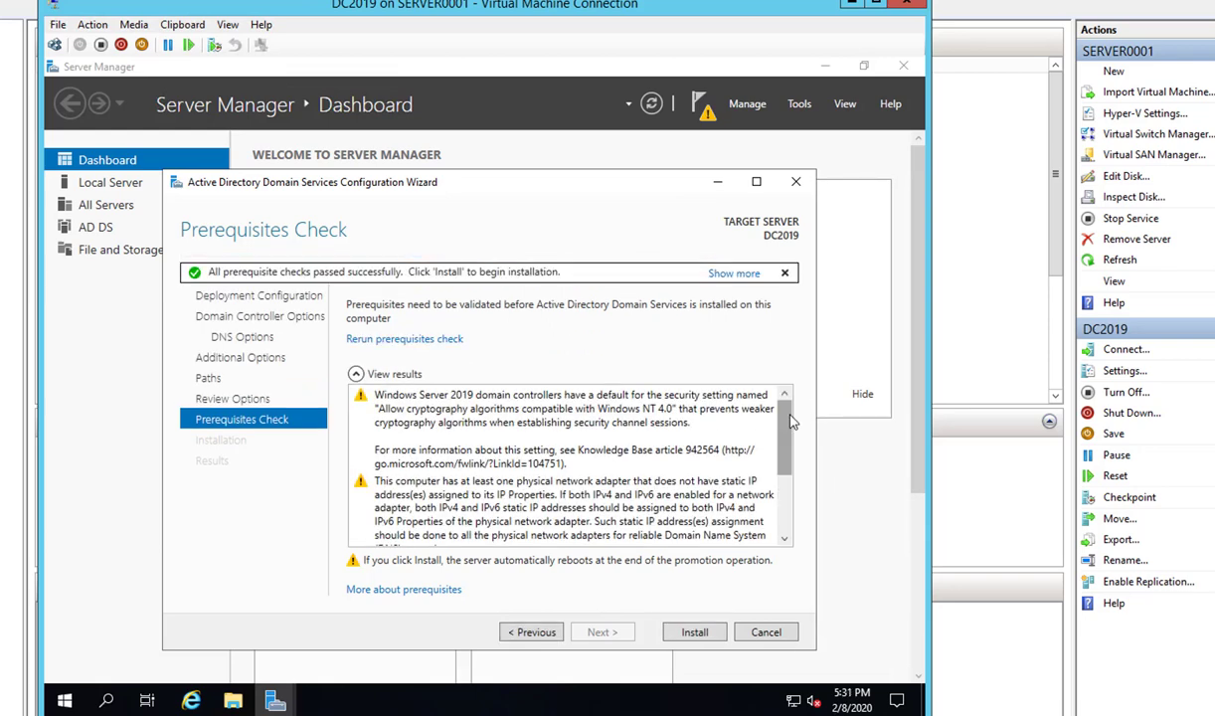
- Review the prerequisite results and install AD DS to promote DC2019
{"action": "scroll", "coordinate": [782, 506], "scroll_direction": "down", "scroll_amount": 3}
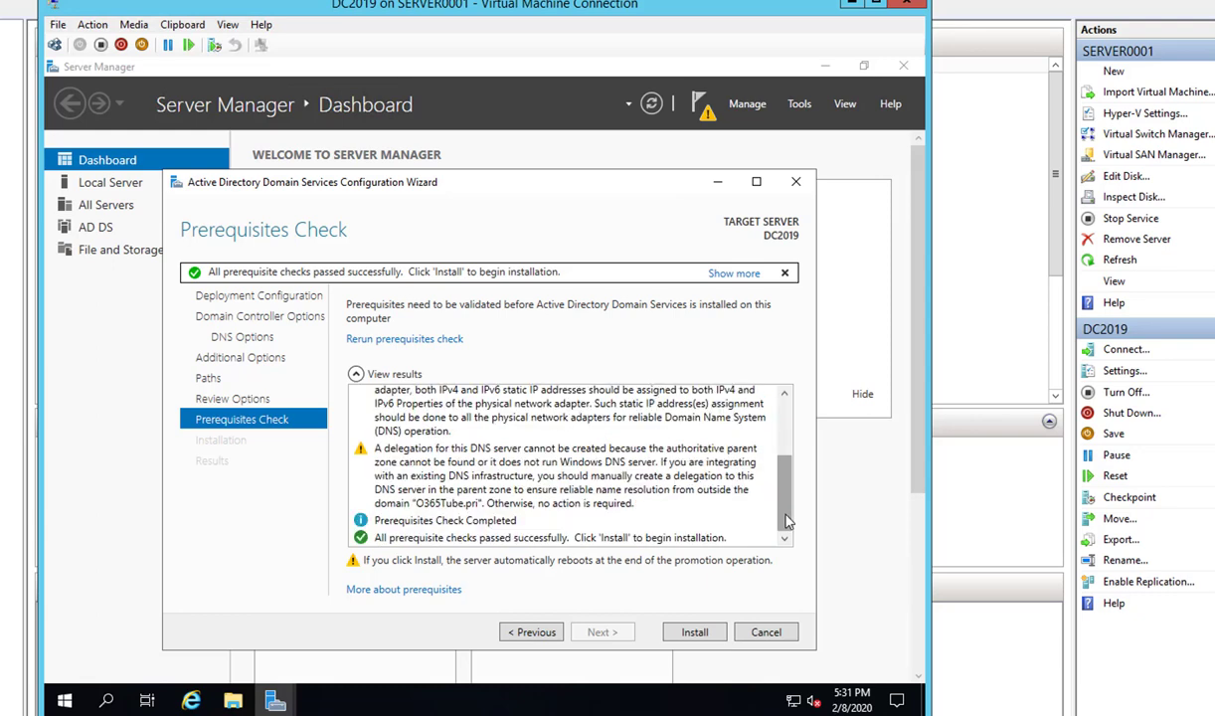
{"action": "scroll", "coordinate": [781, 527], "scroll_direction": "up", "scroll_amount": 1}
{"action": "scroll", "coordinate": [780, 530], "scroll_direction": "down", "scroll_amount": 1}
{"action": "scroll", "coordinate": [781, 497], "scroll_direction": "up", "scroll_amount": 3}
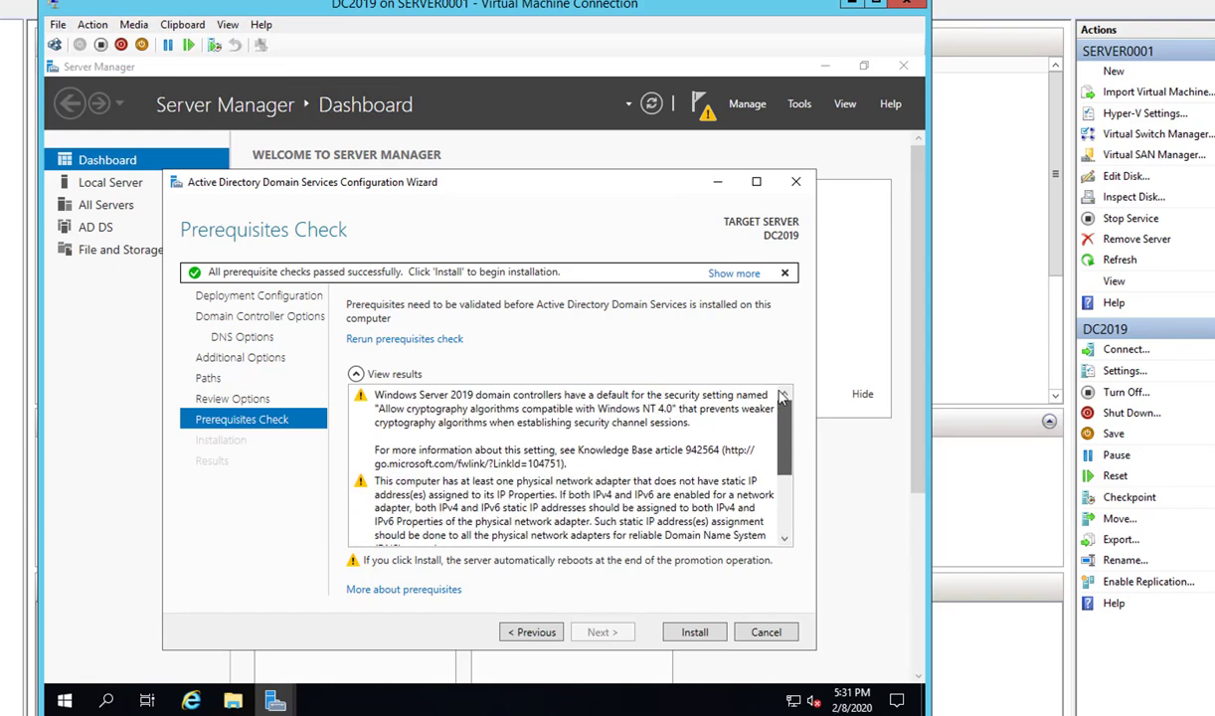
{"action": "scroll", "coordinate": [783, 453], "scroll_direction": "down", "scroll_amount": 1}
{"action": "scroll", "coordinate": [761, 482], "scroll_direction": "down", "scroll_amount": 2}
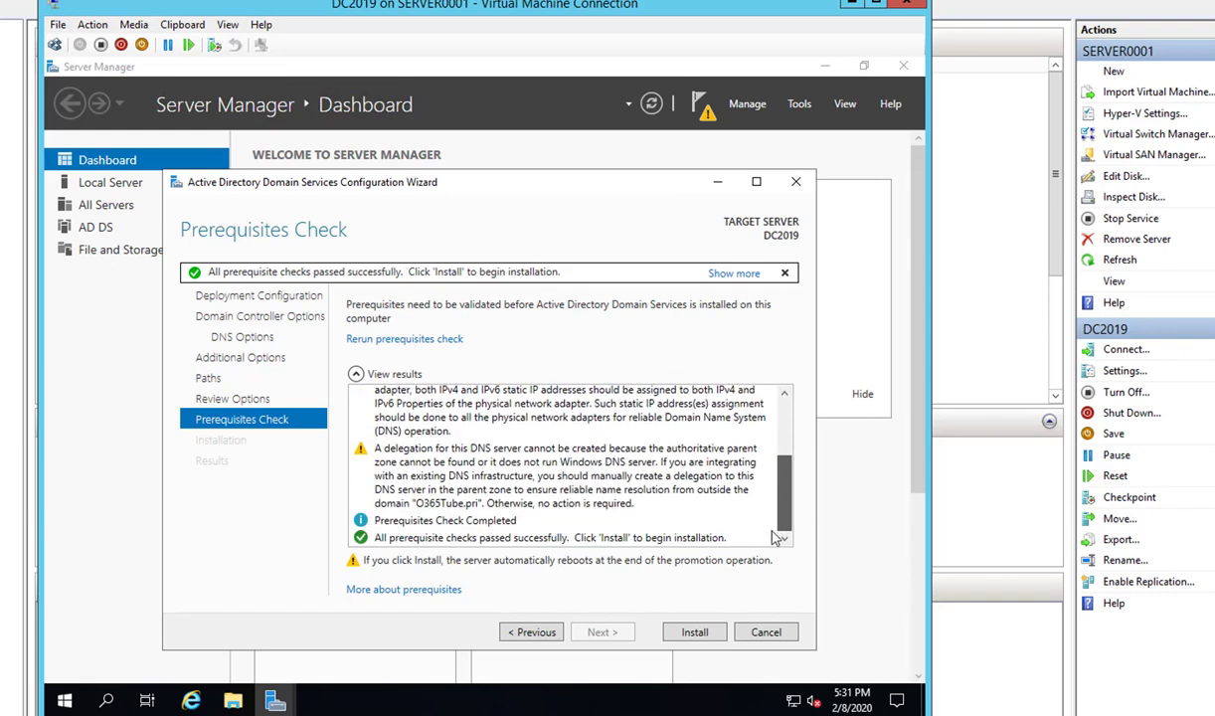
{"action": "left_click", "coordinate": [693, 636]}
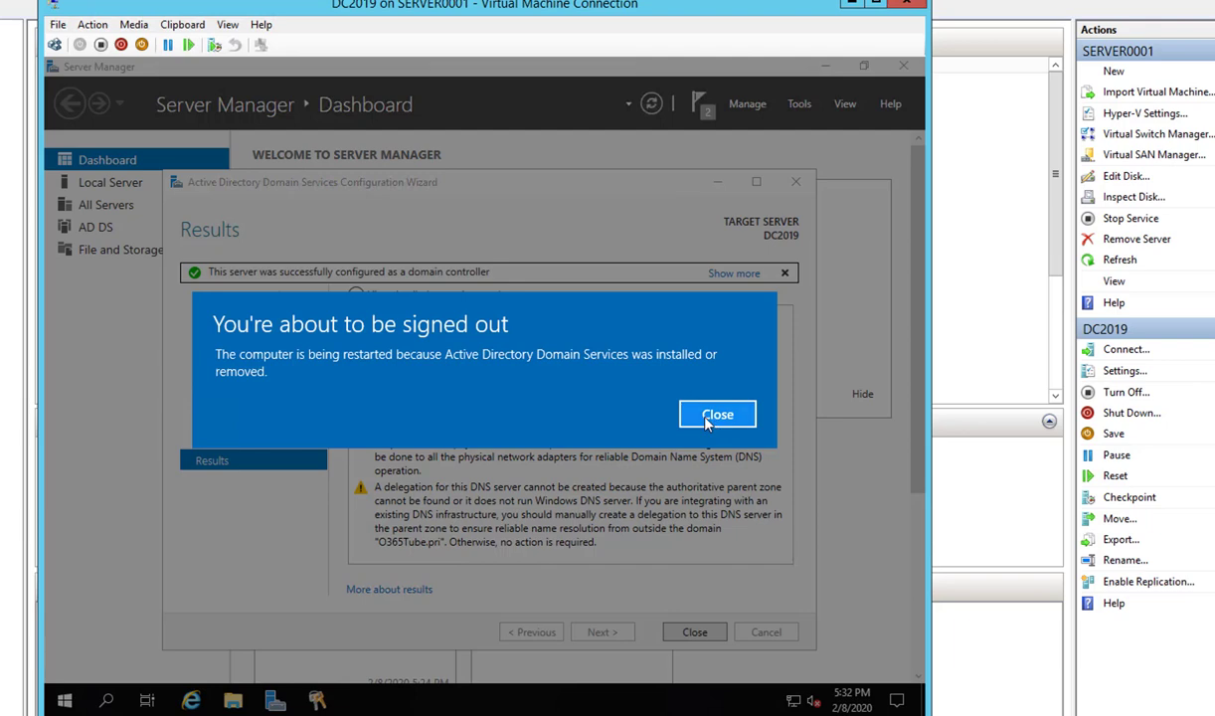
- Dismiss the sign-out notice and close the finished configuration wizard
{"action": "left_click", "coordinate": [714, 416]}
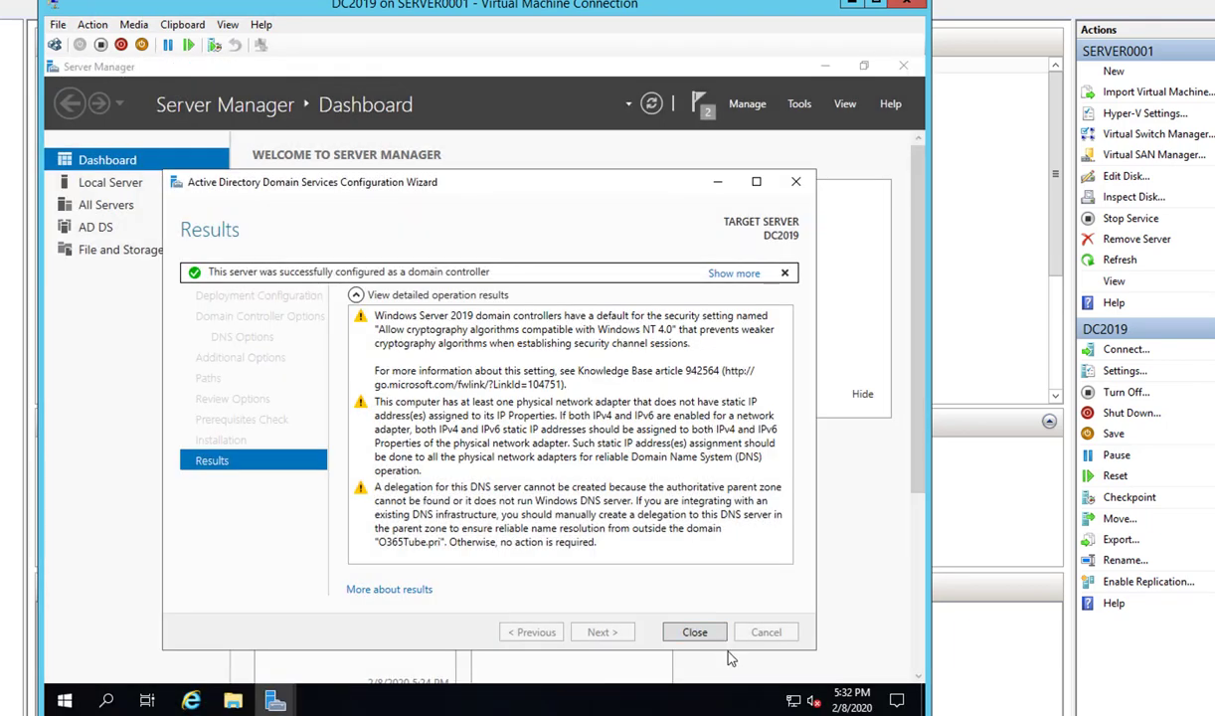
{"action": "left_click", "coordinate": [690, 632]}
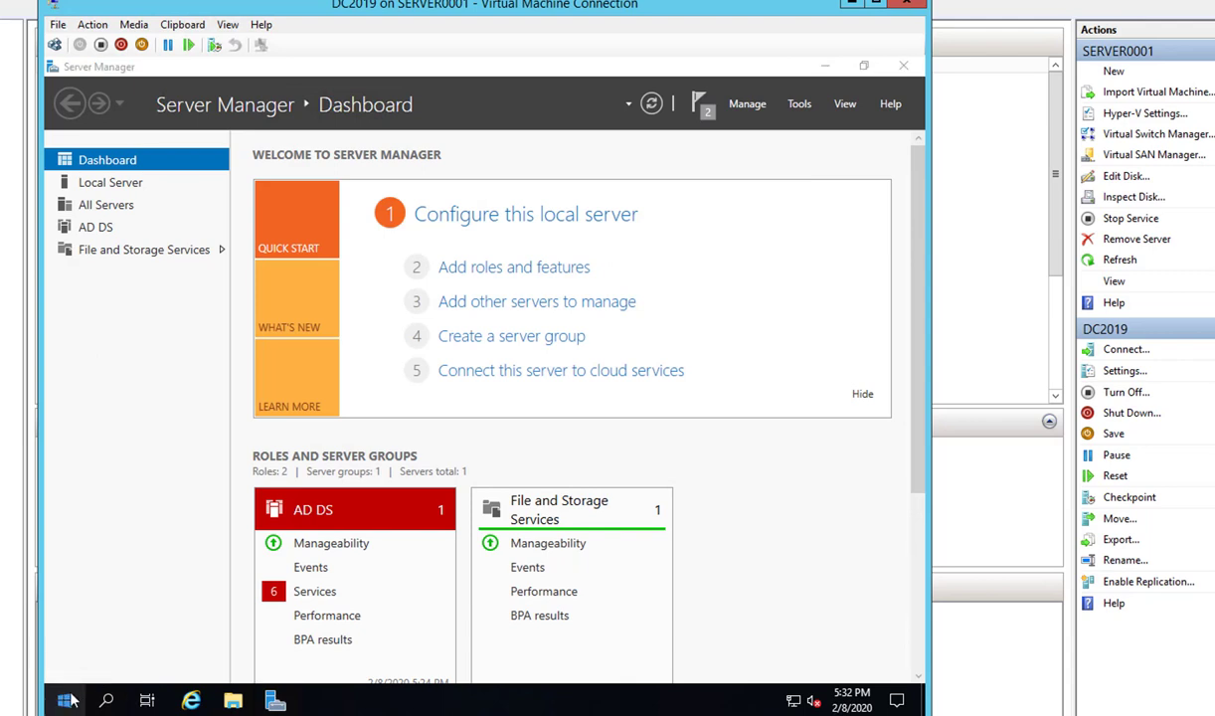
{"action": "right_click", "coordinate": [68, 701]}
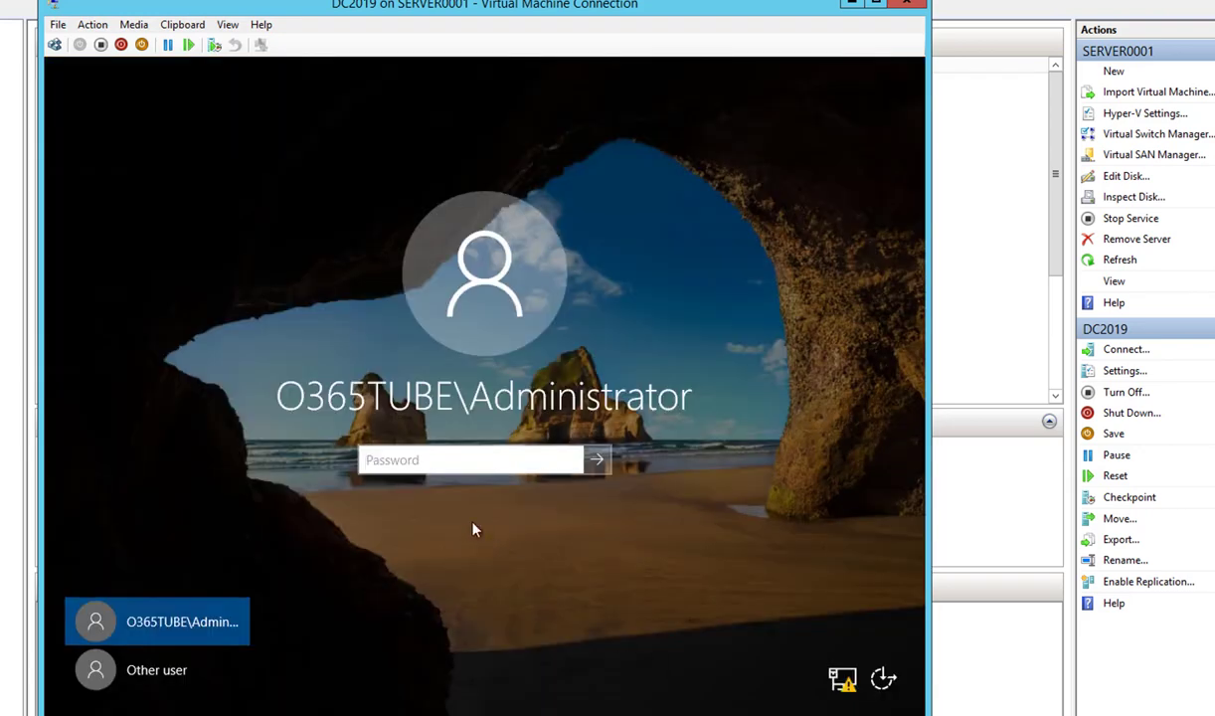
- Sign in to DC2019 as the domain Administrator with the account password
{"action": "left_click", "coordinate": [425, 462]}
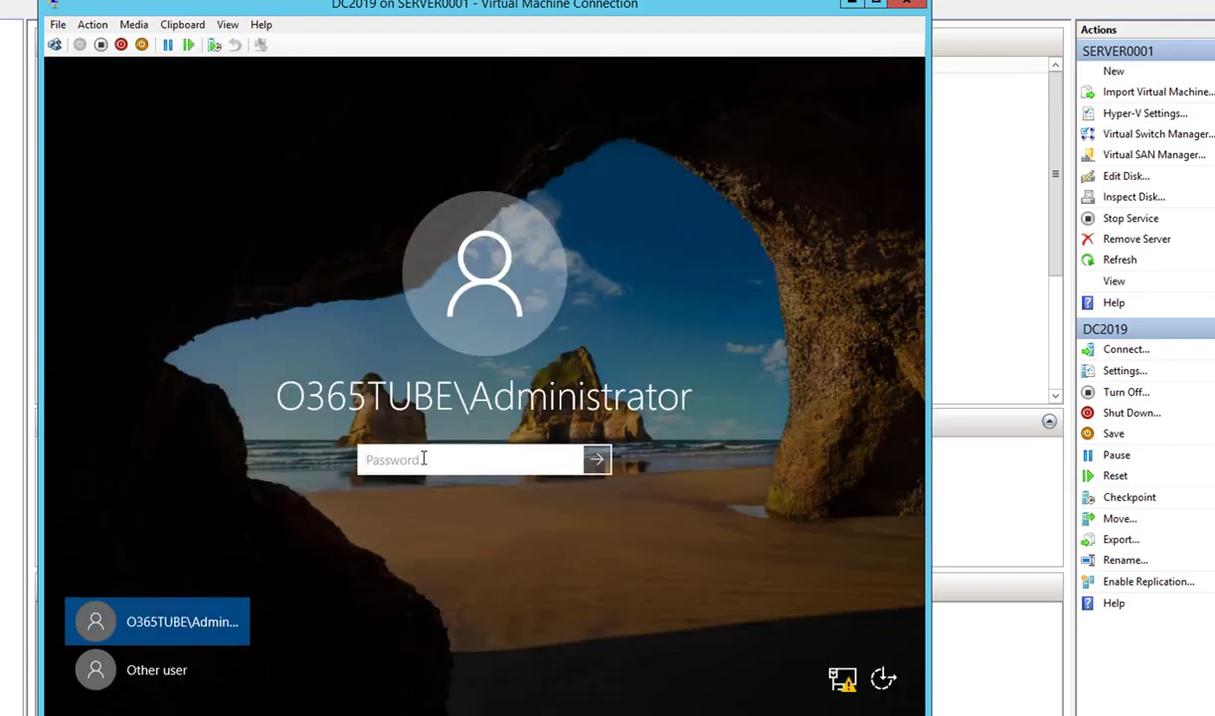
{"action": "type", "text": "P"}
{"action": "key", "text": "BackSpace"}
{"action": "type", "text": "P@ssw0rd"}
{"action": "key", "text": "Return"}
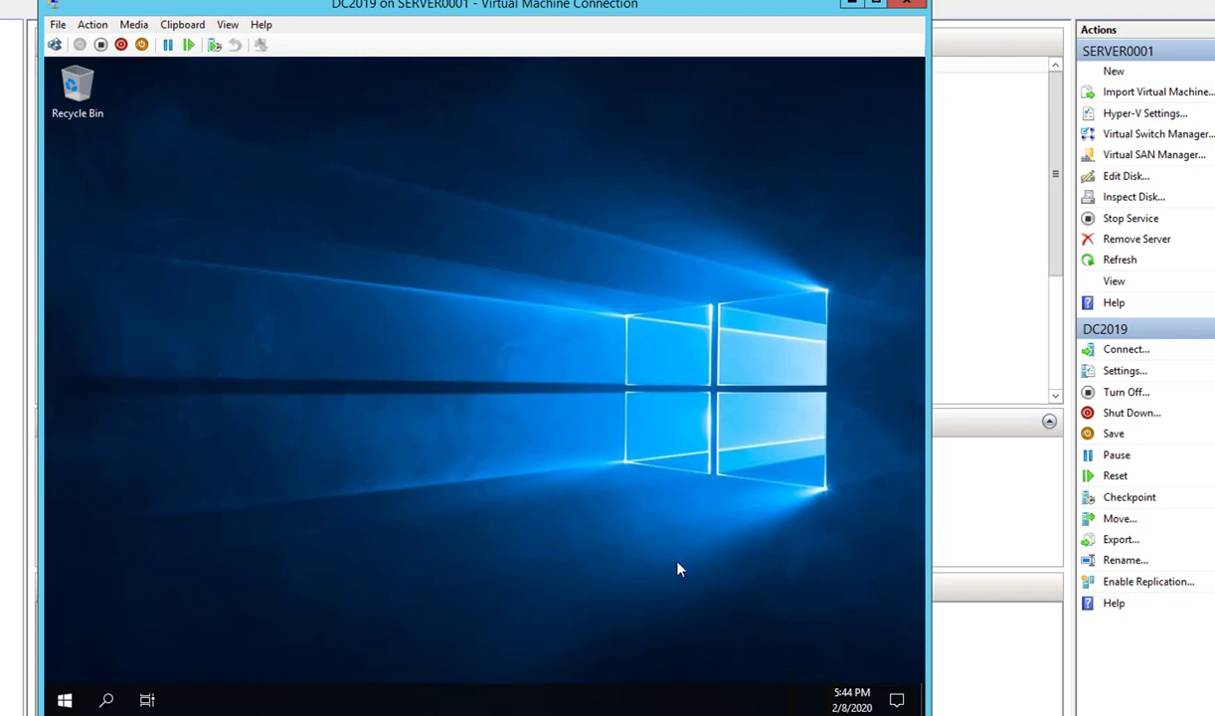
- Launch Active Directory Users and Computers and Active Directory Sites and Services from Server Manager Tools
{"action": "left_click", "coordinate": [65, 700]}
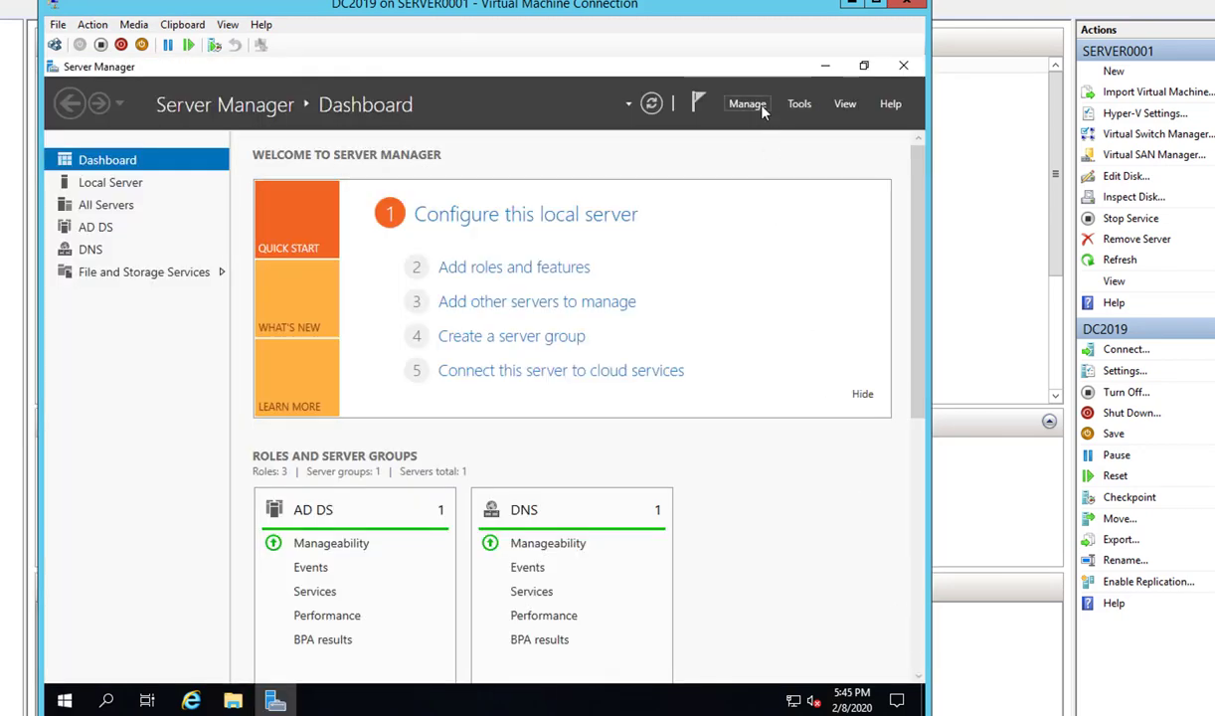
{"action": "left_click", "coordinate": [799, 104]}
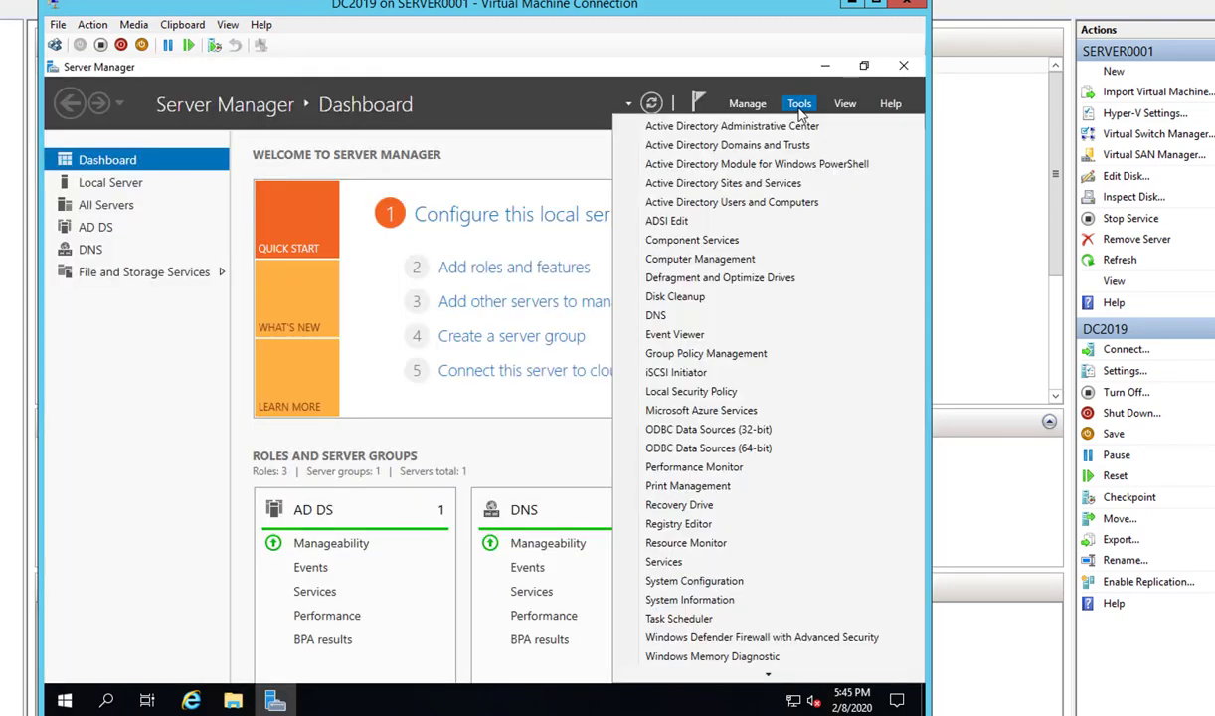
{"action": "left_click", "coordinate": [726, 203]}
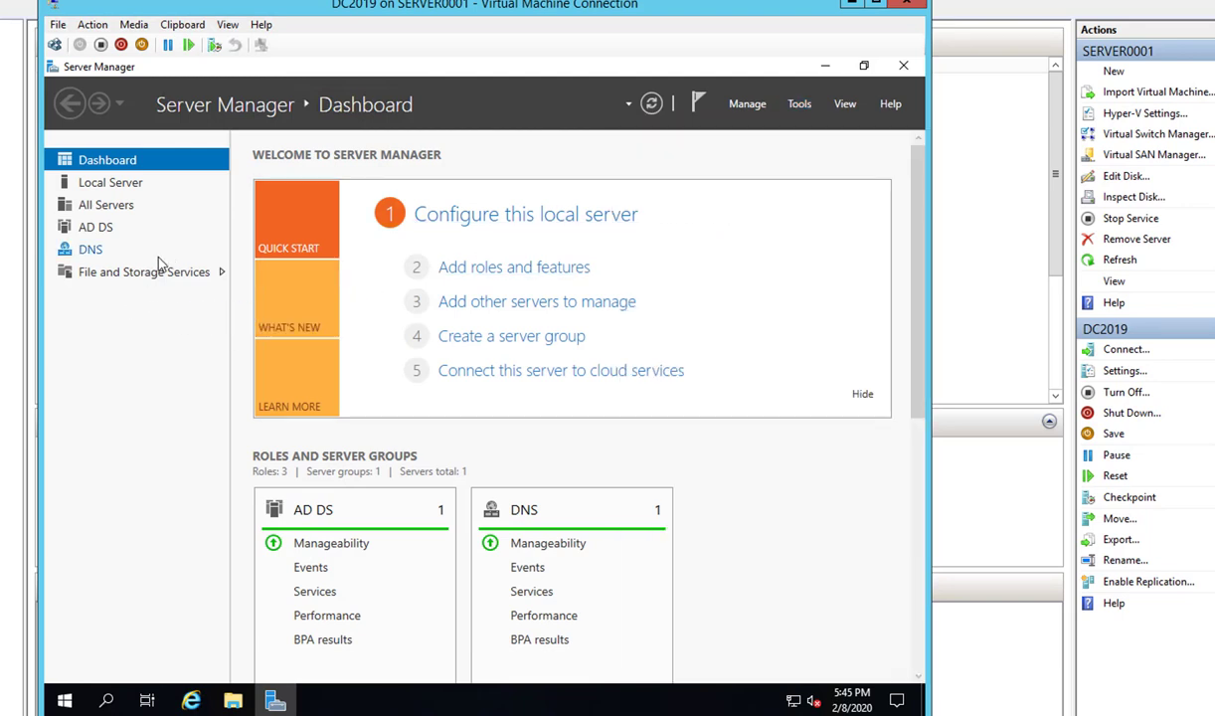
{"action": "left_click", "coordinate": [807, 105]}
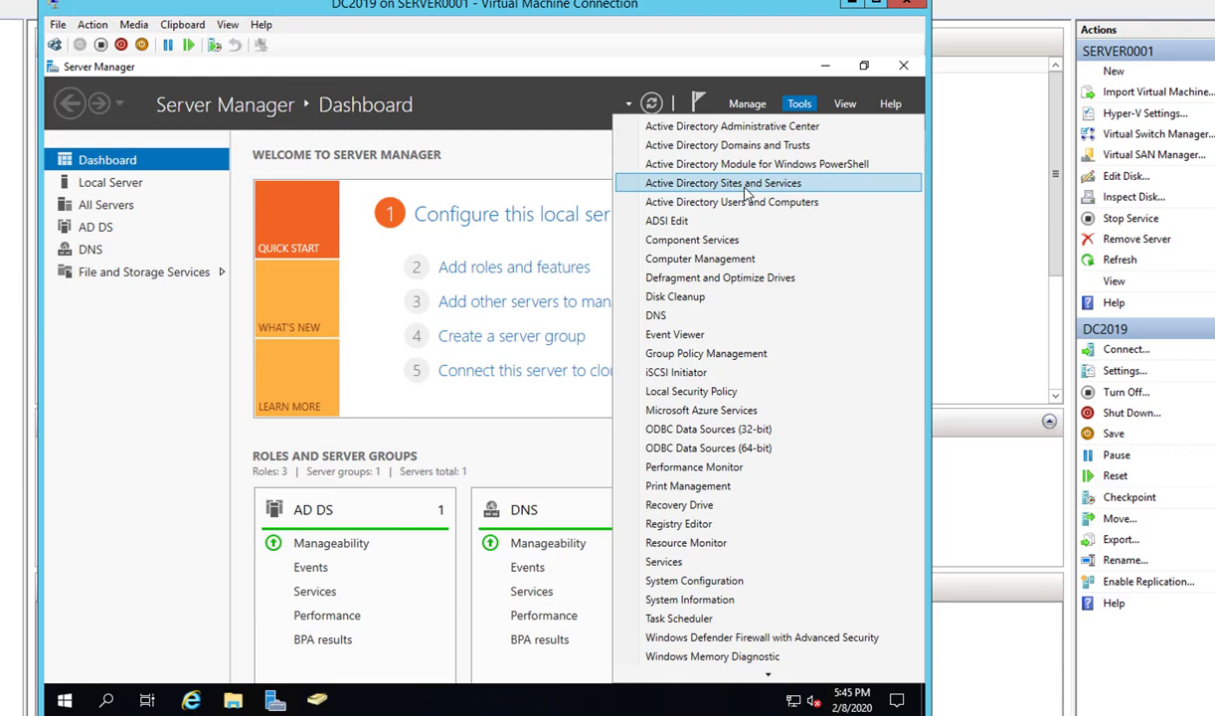
{"action": "left_click", "coordinate": [745, 202]}
{"action": "left_click", "coordinate": [824, 65]}
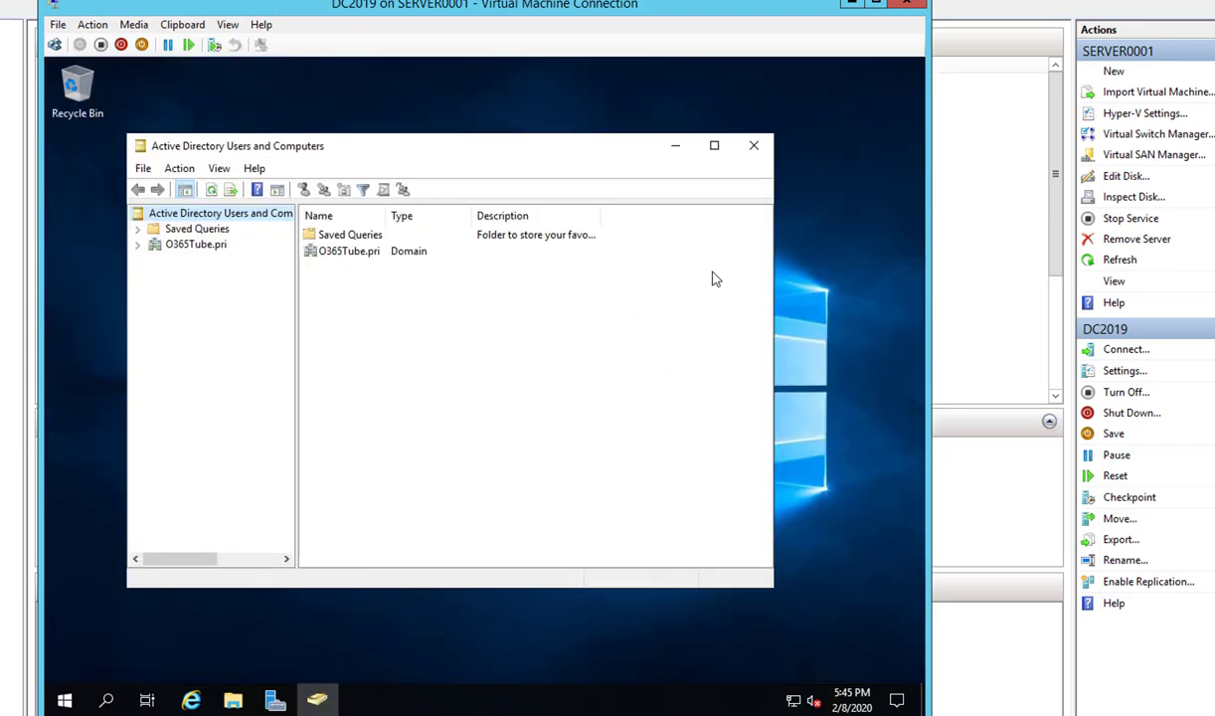
- In Users and Computers, expand O365Tube.pri and review the Users and Computers containers
{"action": "double_click", "coordinate": [195, 245]}
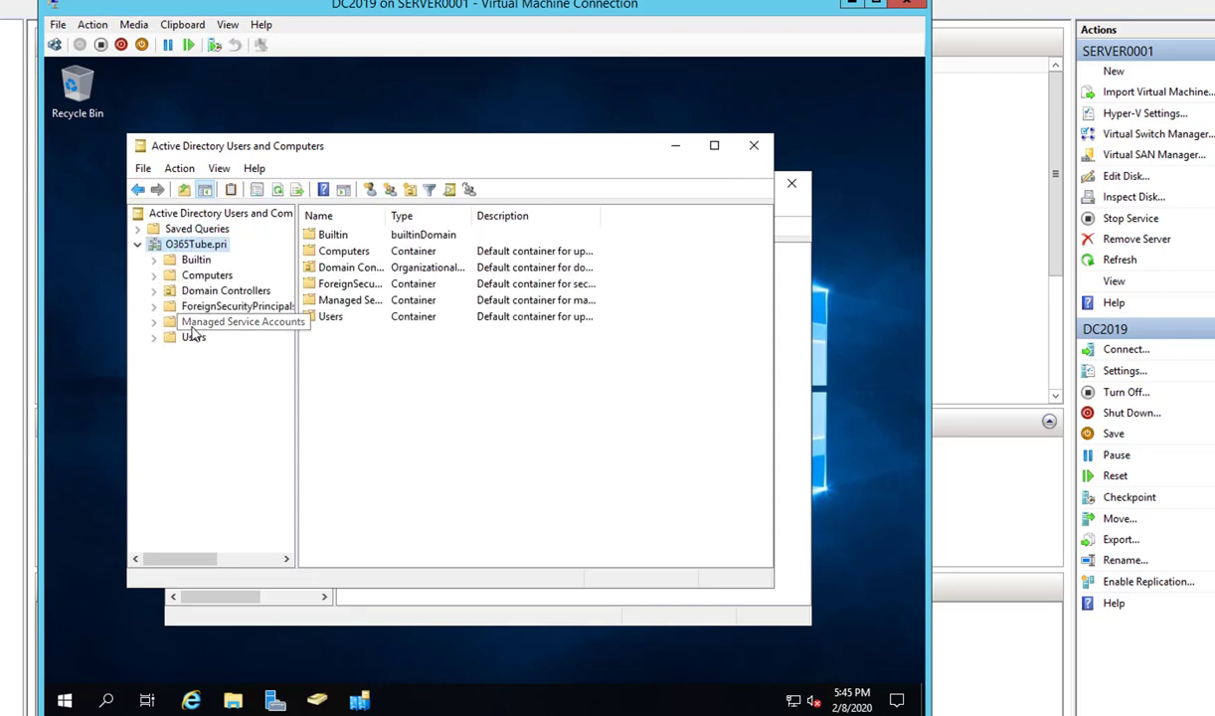
{"action": "left_click", "coordinate": [193, 338]}
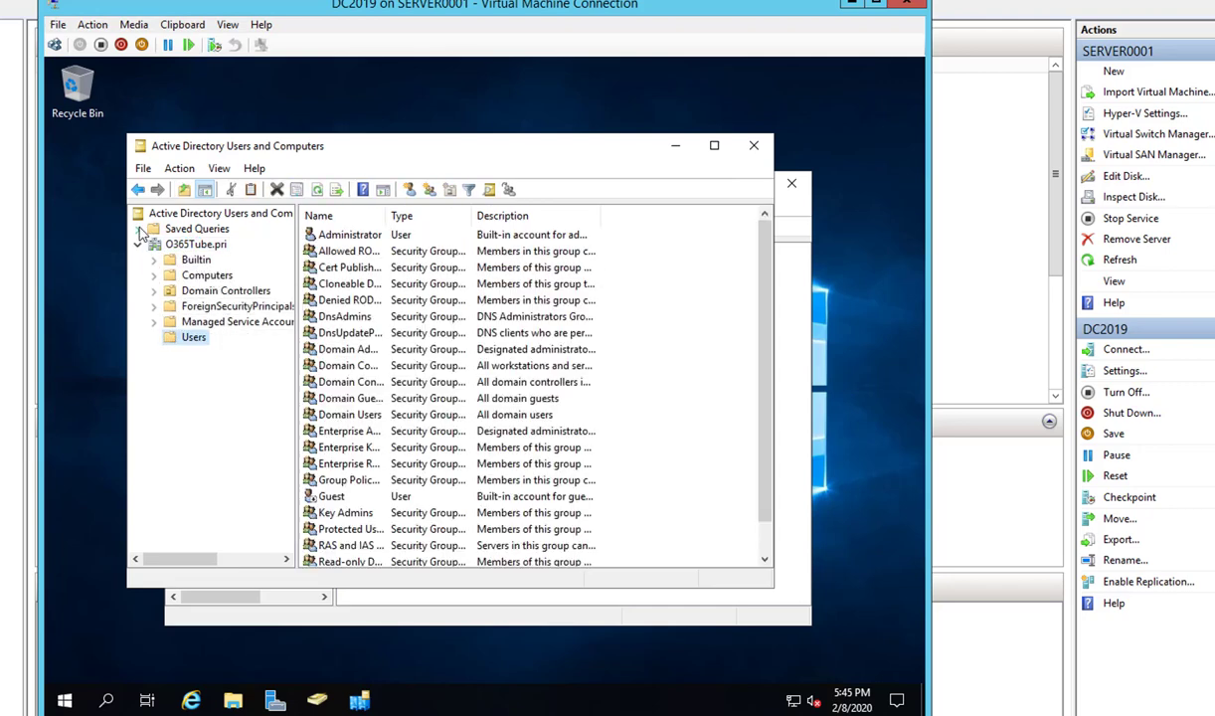
{"action": "left_click", "coordinate": [205, 276]}
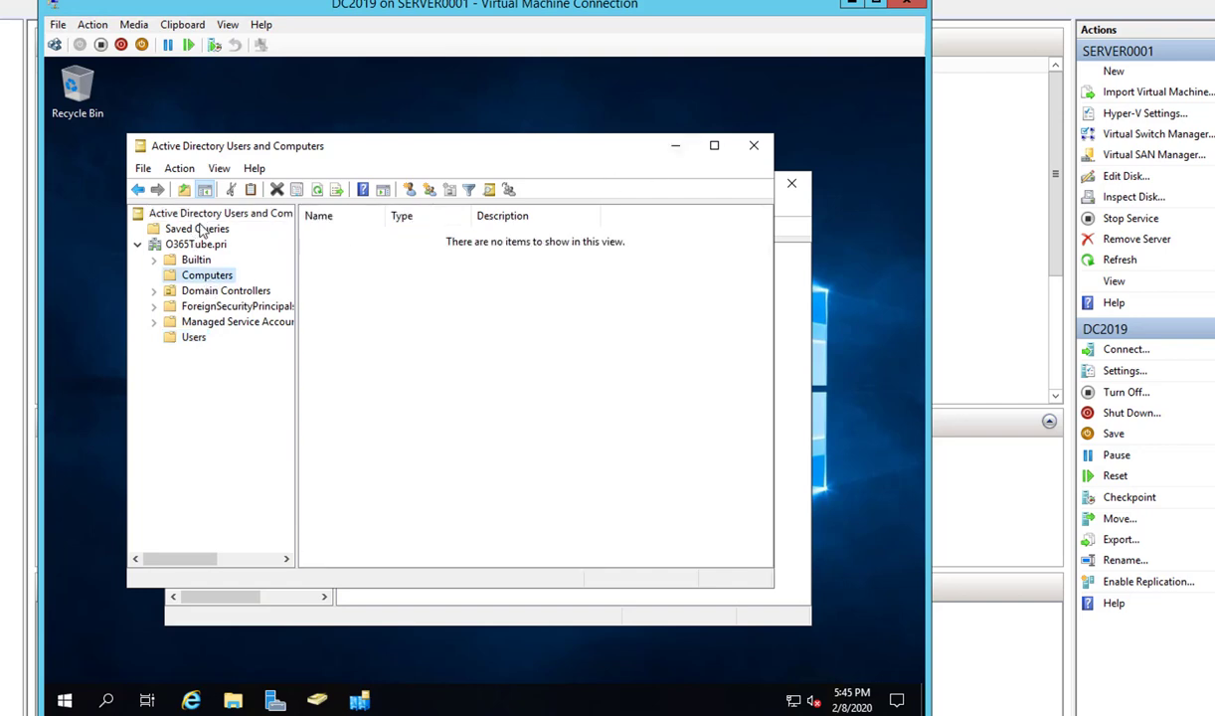
{"action": "left_click", "coordinate": [219, 216]}
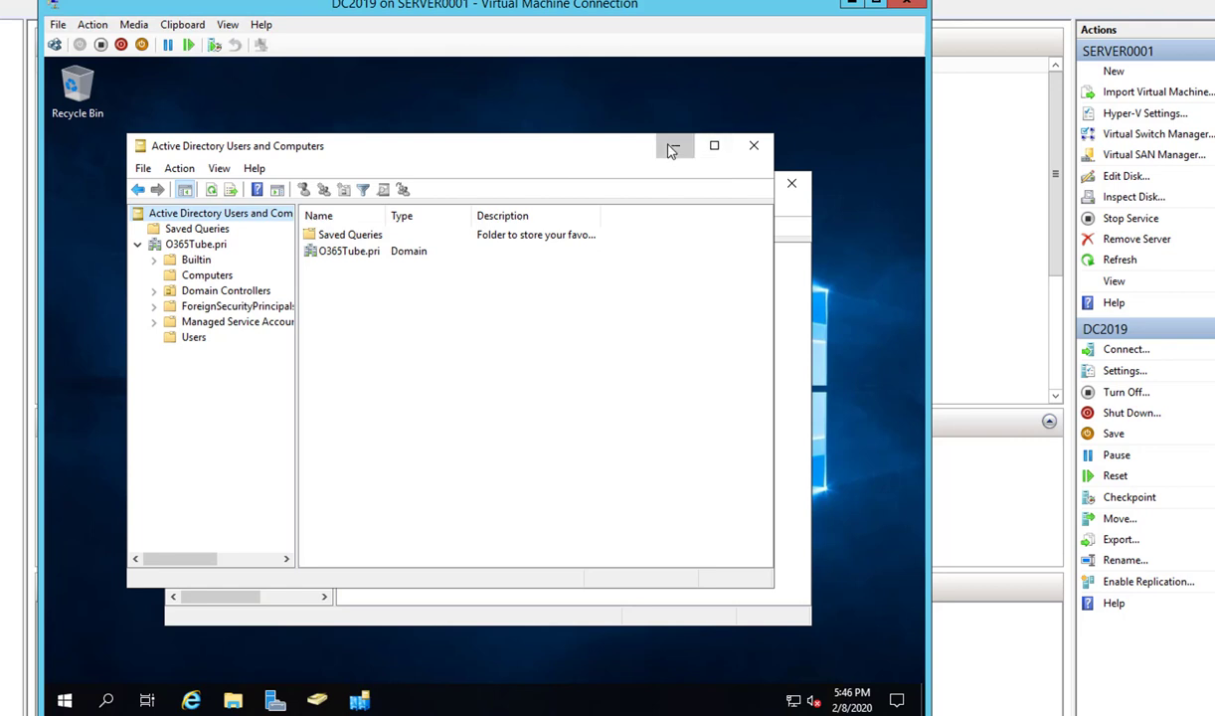
- In Sites and Services, drill into Default-First-Site-Name > Servers and select DC2019
{"action": "left_click", "coordinate": [675, 146]}
{"action": "left_click", "coordinate": [209, 268]}
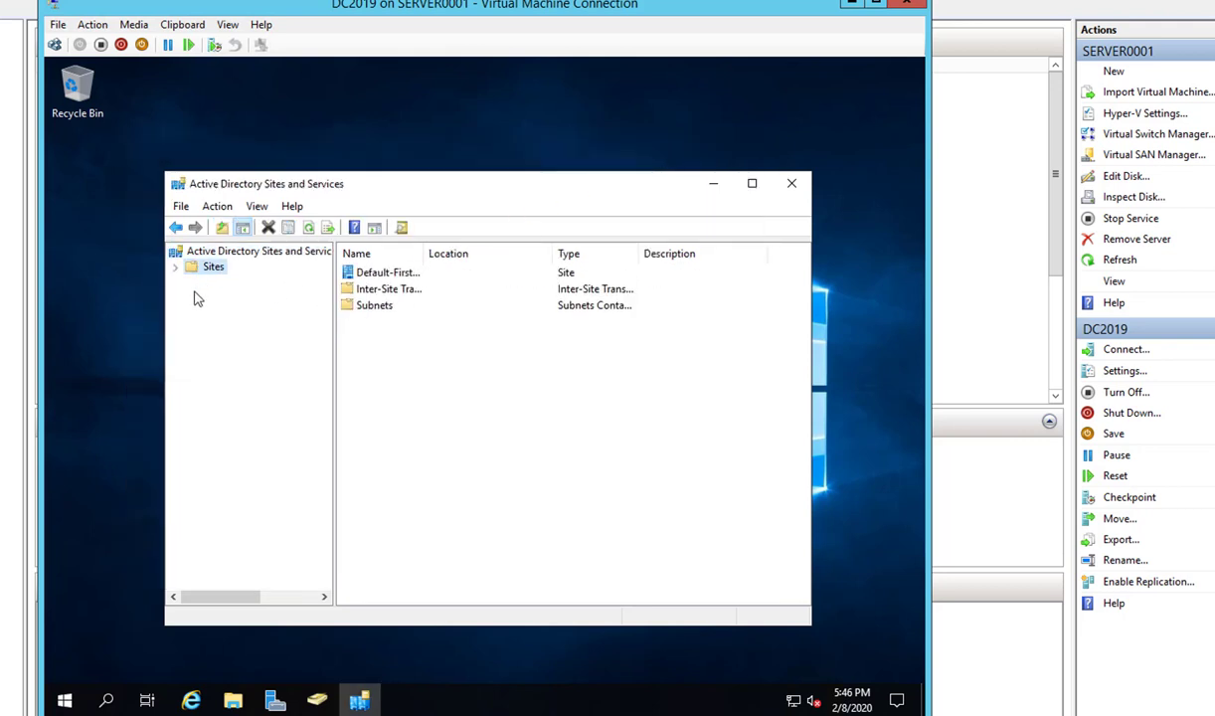
{"action": "left_click", "coordinate": [176, 267]}
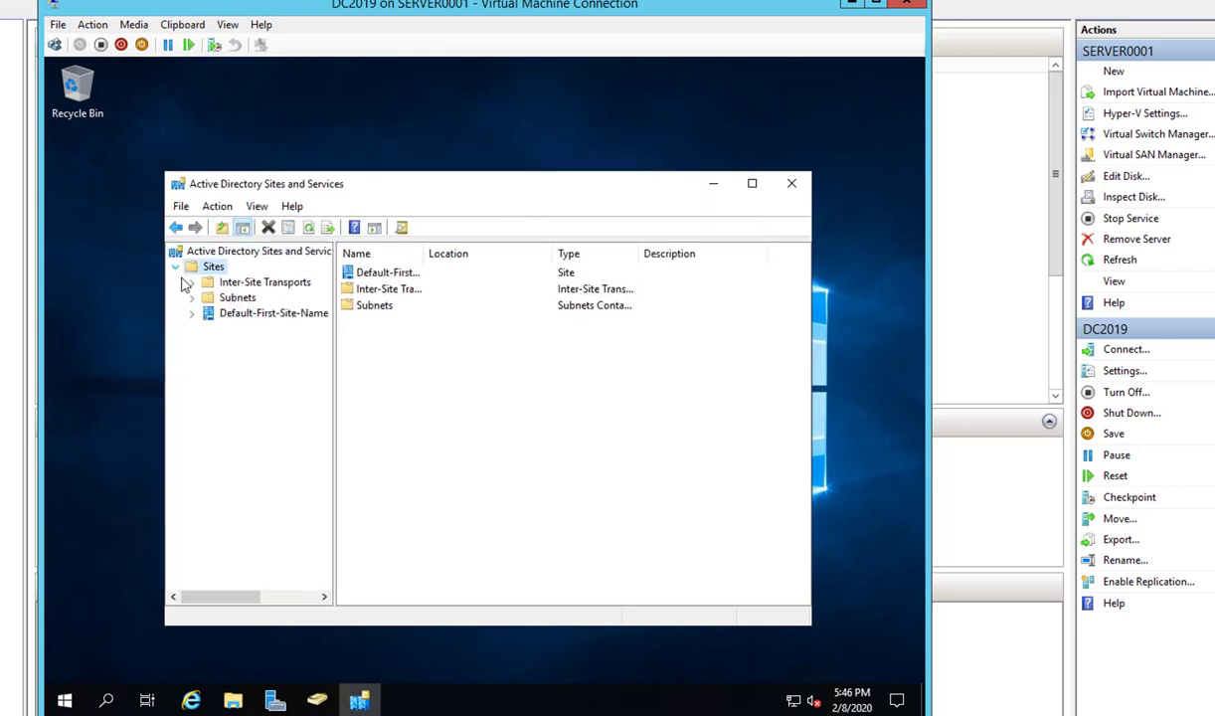
{"action": "left_click", "coordinate": [238, 314]}
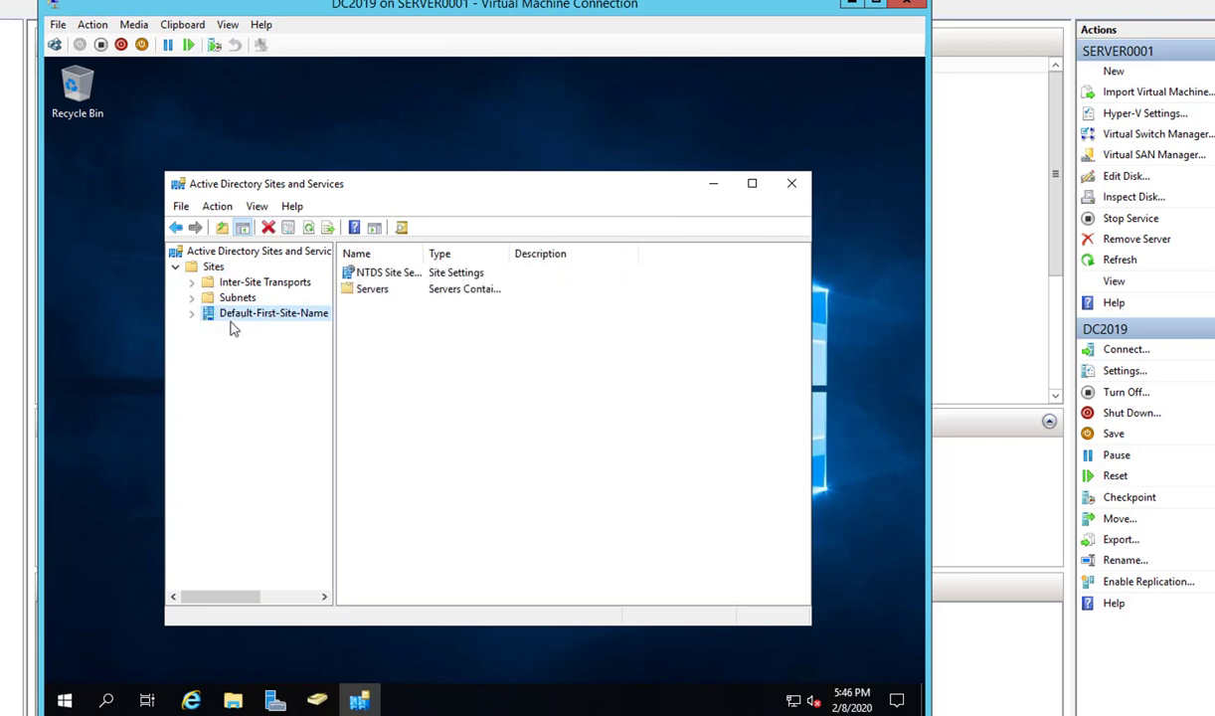
{"action": "left_click", "coordinate": [191, 313]}
{"action": "double_click", "coordinate": [254, 331]}
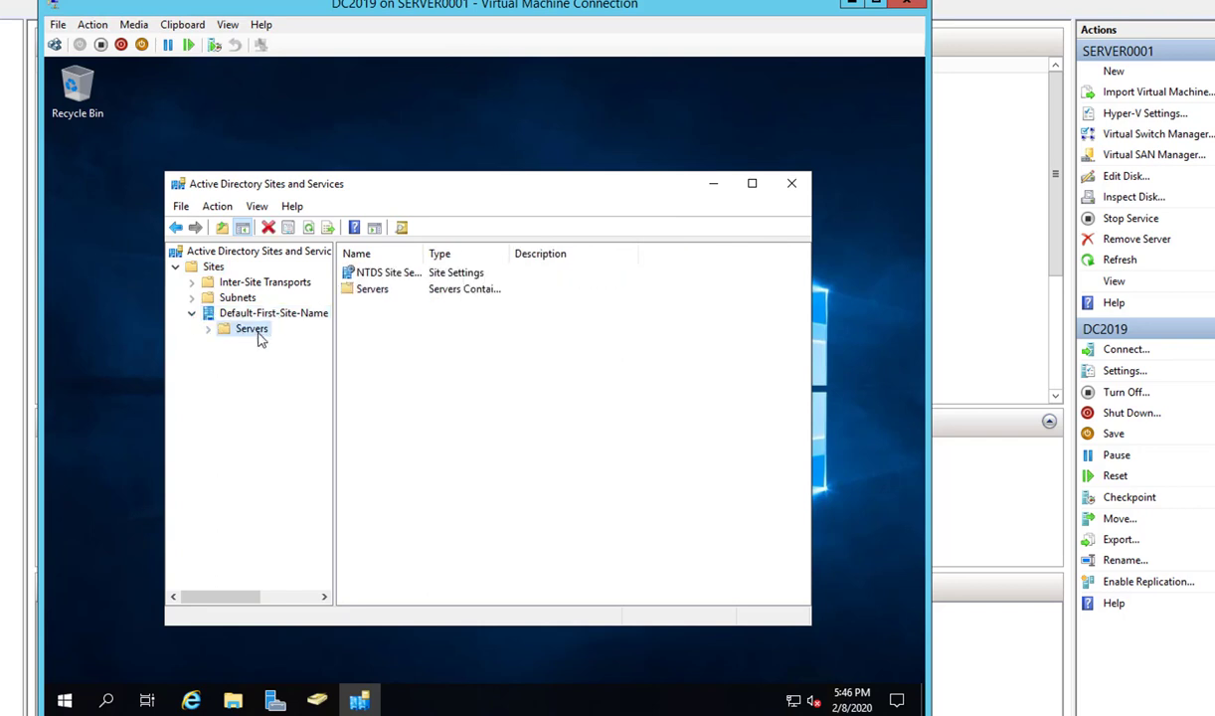
{"action": "left_click", "coordinate": [261, 344]}
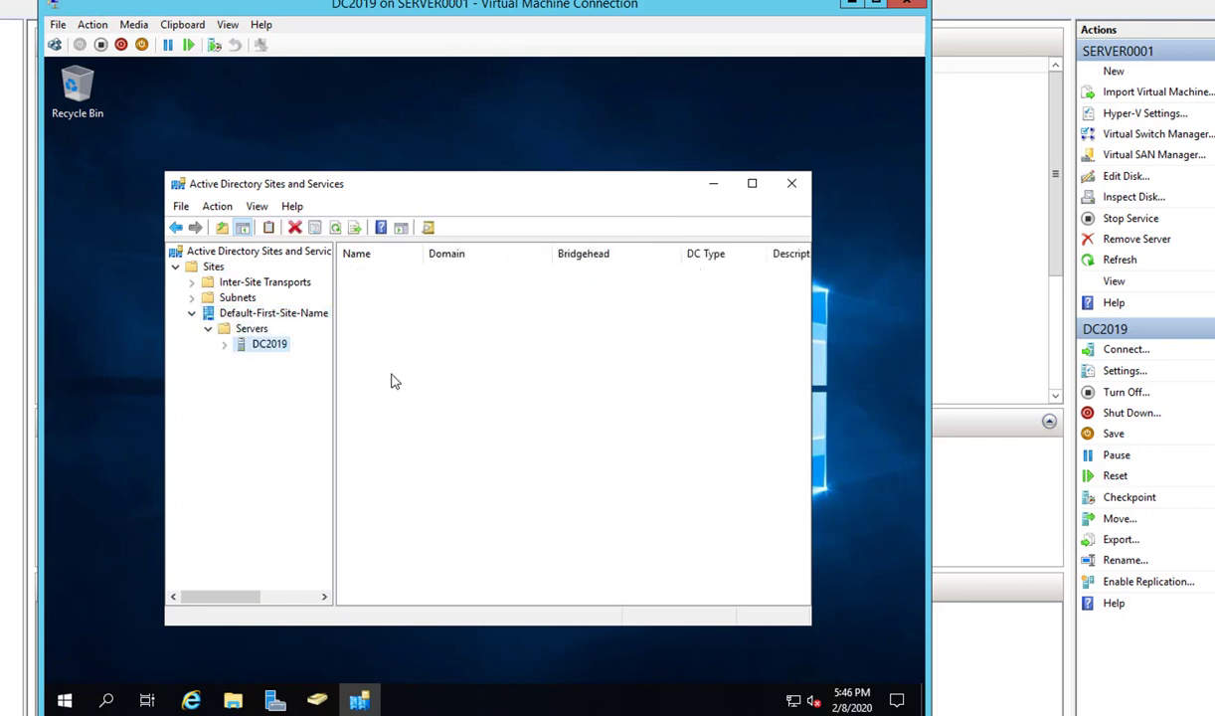